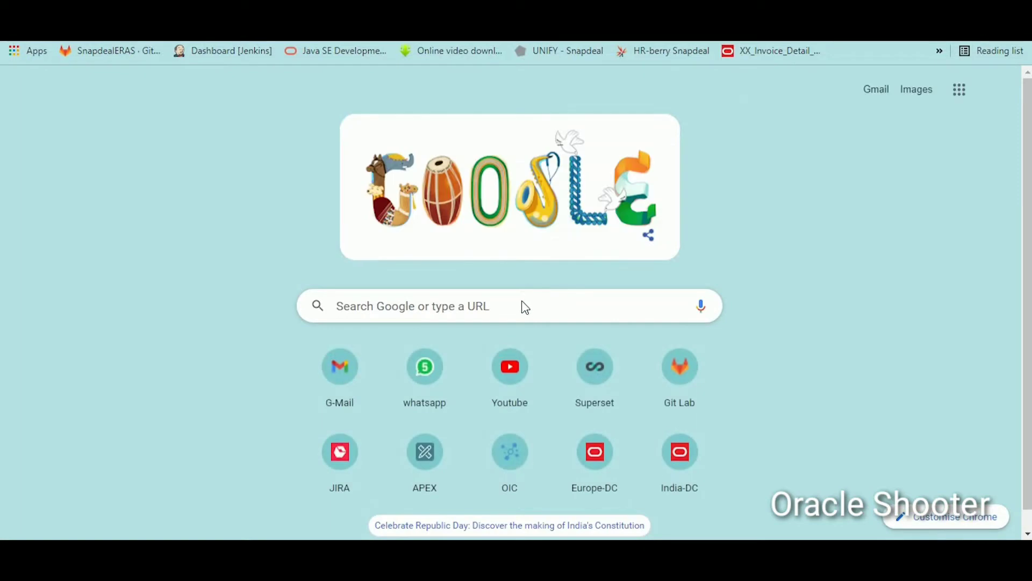
Step: Google 'supplier fbdi template 21d' and open the FBDI for Oracle Procurement Cloud Help Center page
left_click(525, 305)
left_click(485, 344)
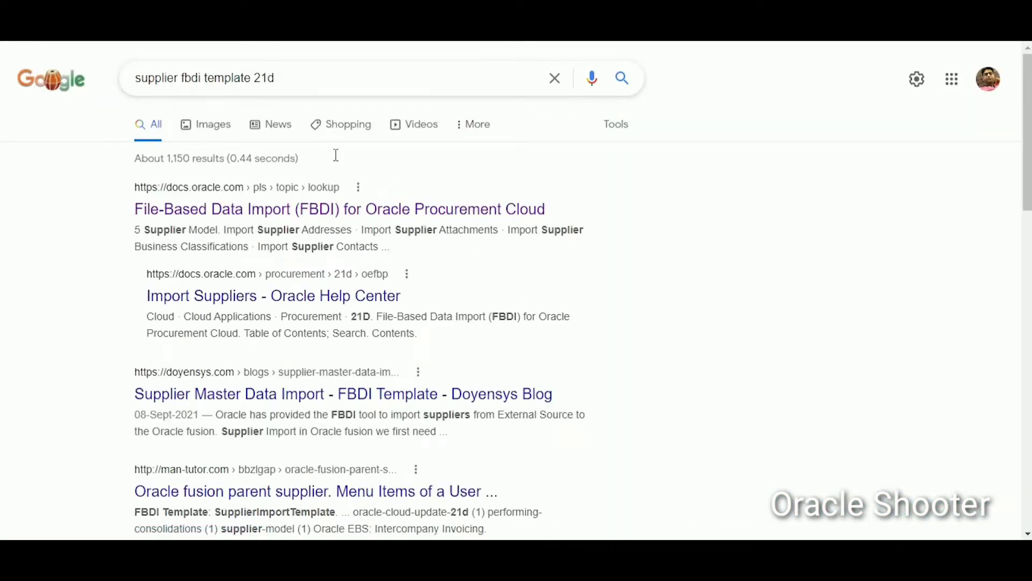
left_click(196, 203)
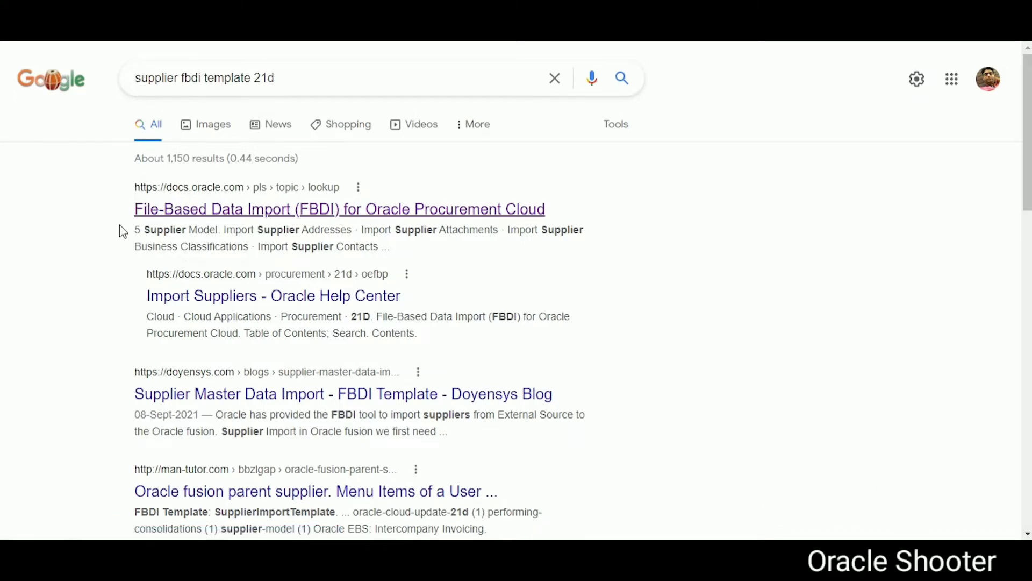
scroll(223, 250, "down", 5)
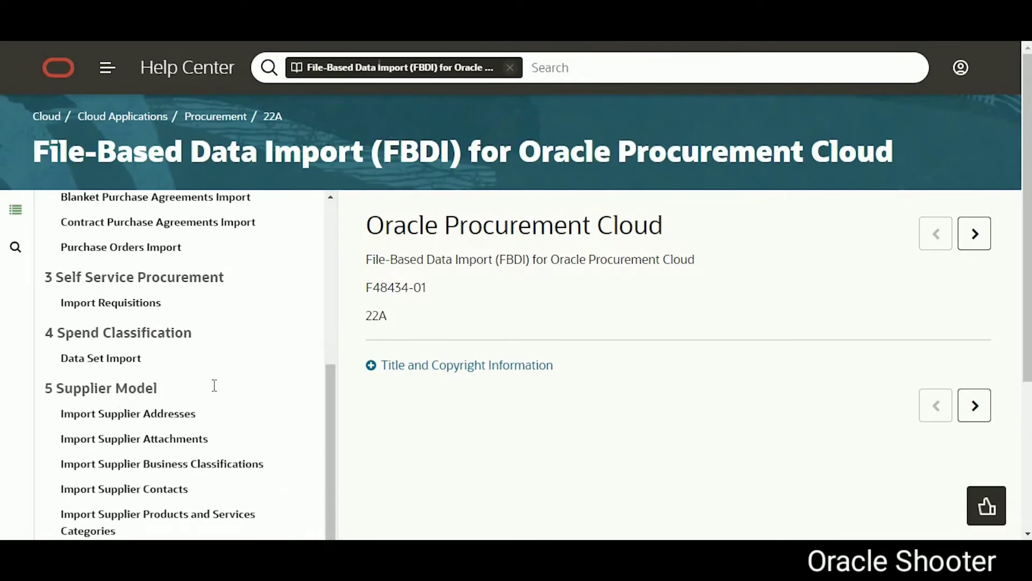
Step: Download SupplierContactImportTemplate.xlsm from the Import Supplier Contacts page and open it in Excel
scroll(214, 385, "down", 4)
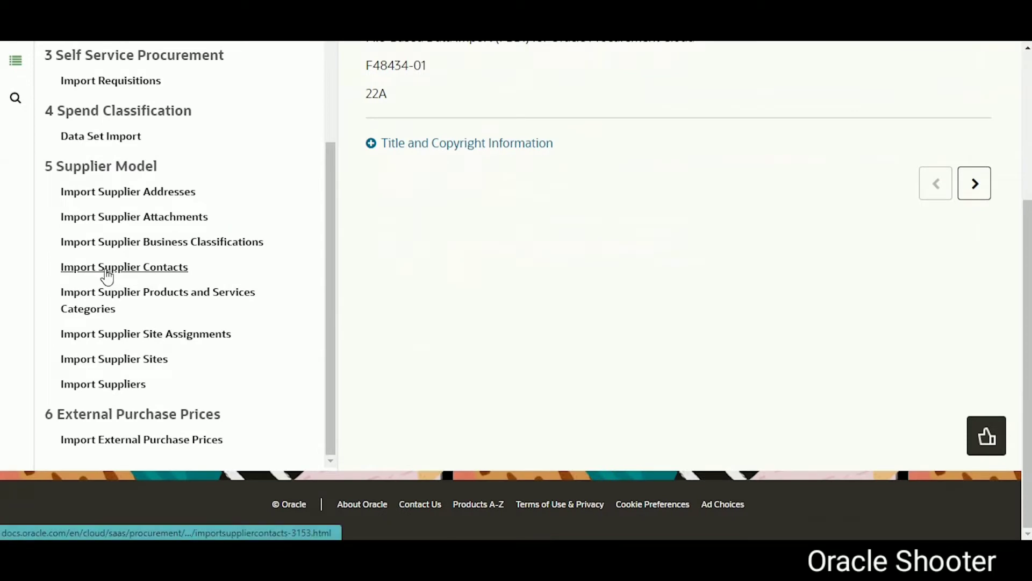
left_click(175, 272)
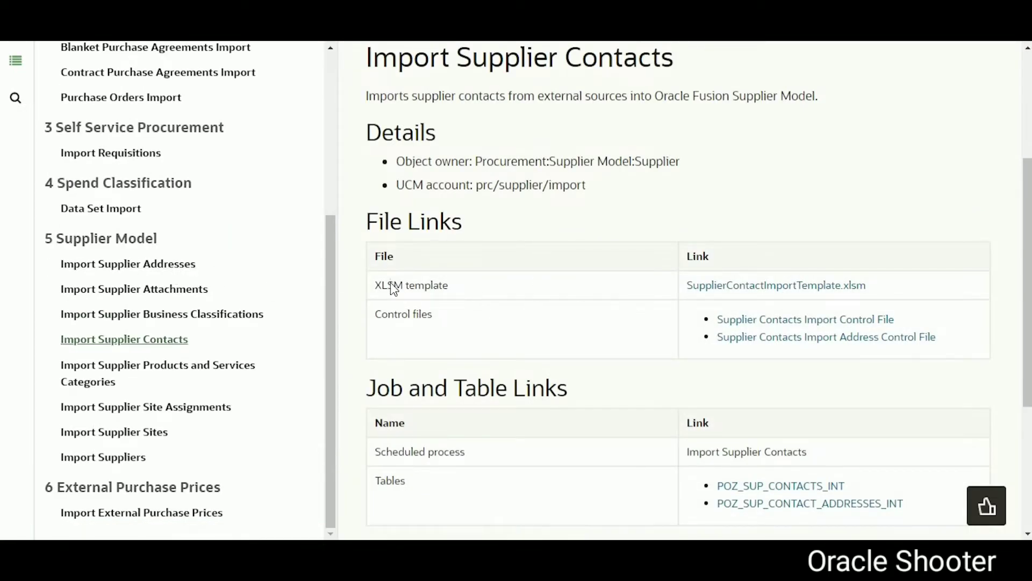
left_click_drag(353, 288, 452, 289)
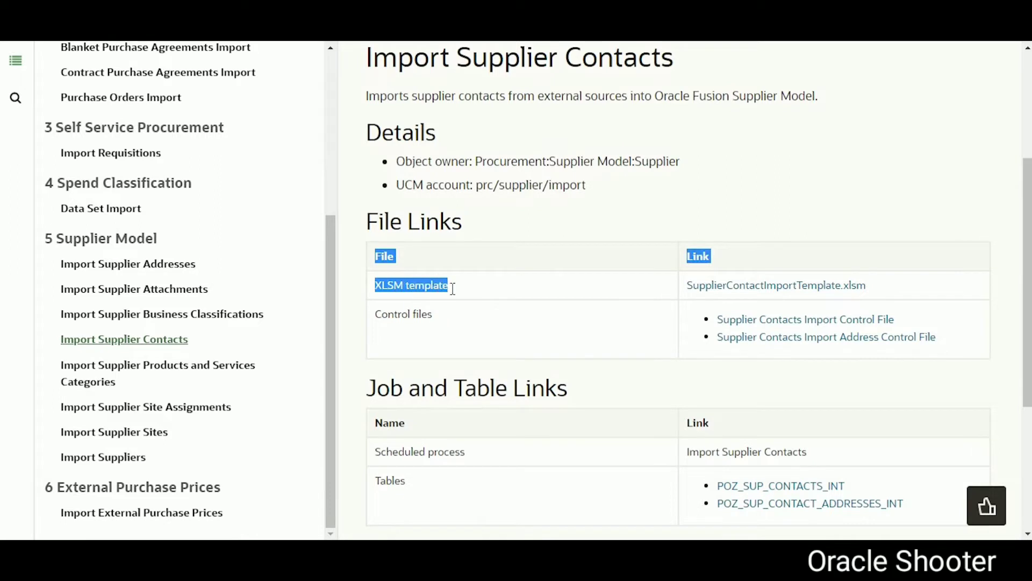
left_click(500, 290)
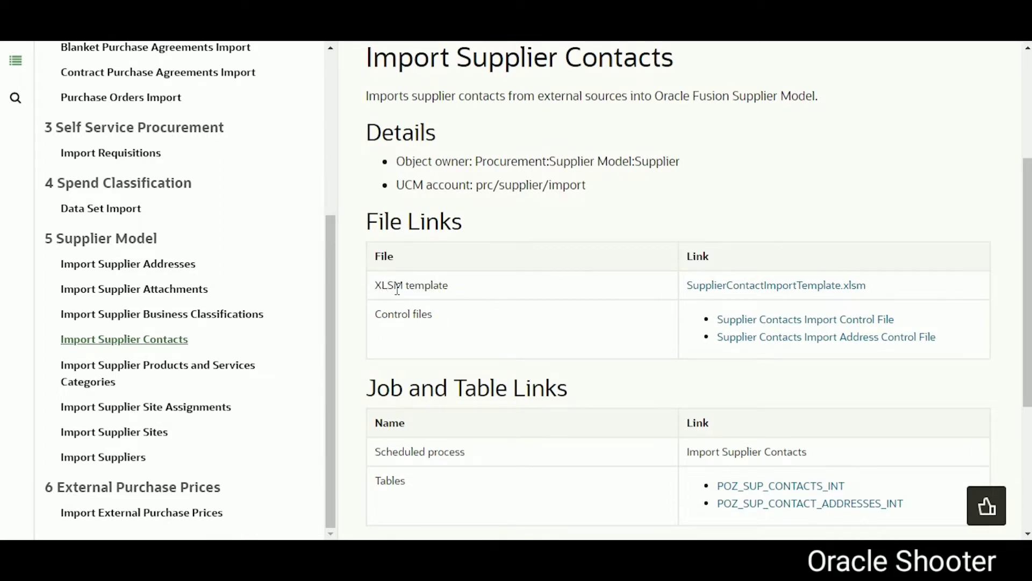
left_click_drag(458, 293, 379, 286)
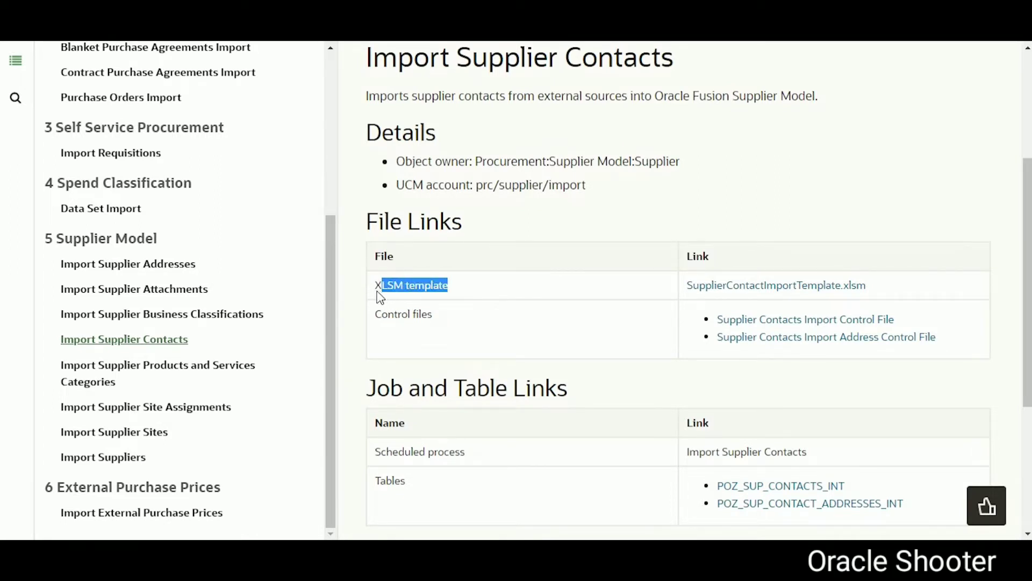
left_click(732, 293)
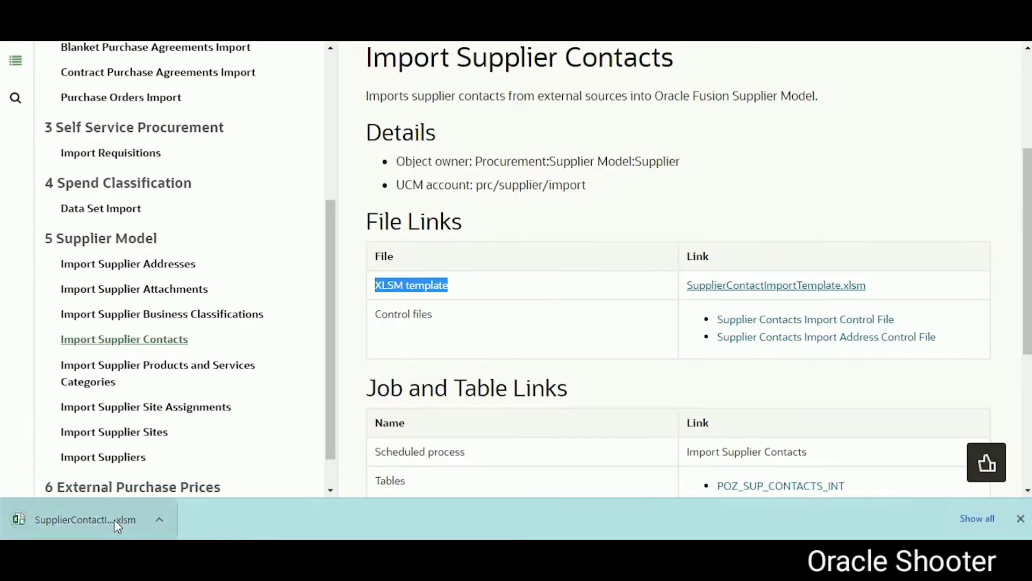
left_click(108, 521)
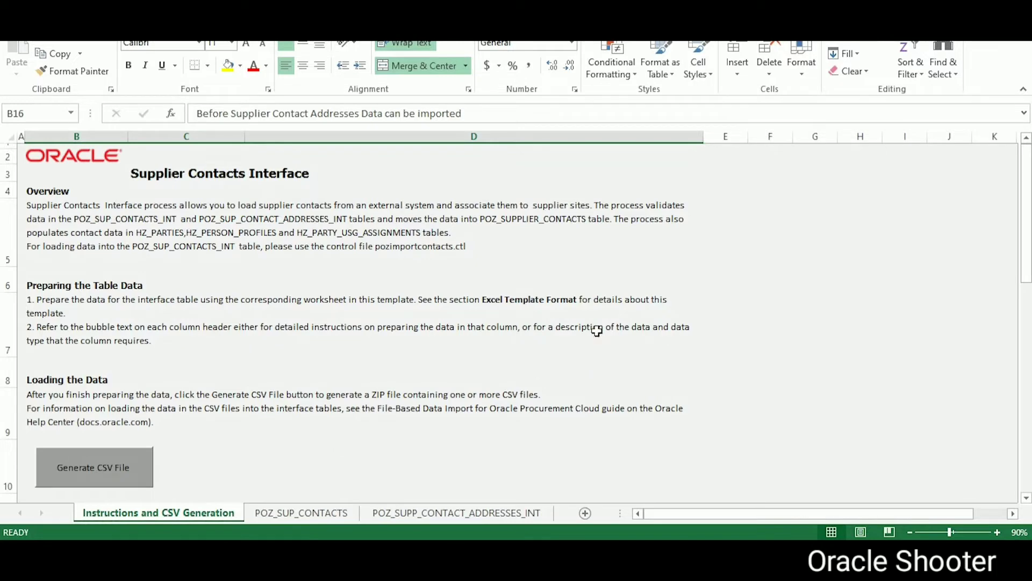
Step: Review the POZ_SUP_CONTACTS and POZ_SUPP_CONTACT_ADDRESSES_INT sheets, ending back on POZ_SUP_CONTACTS
left_click(317, 514)
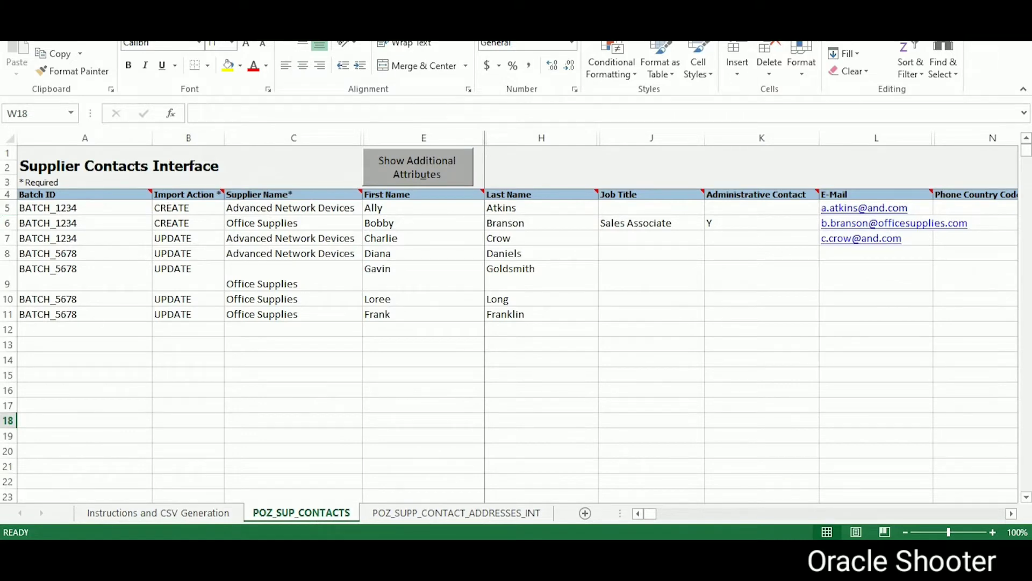
left_click(424, 513)
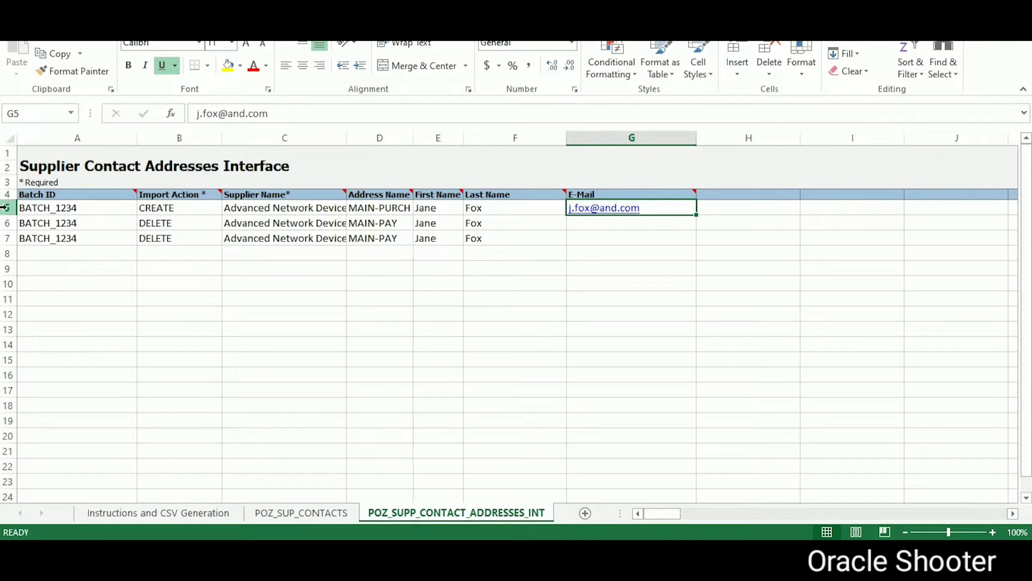
left_click(276, 514)
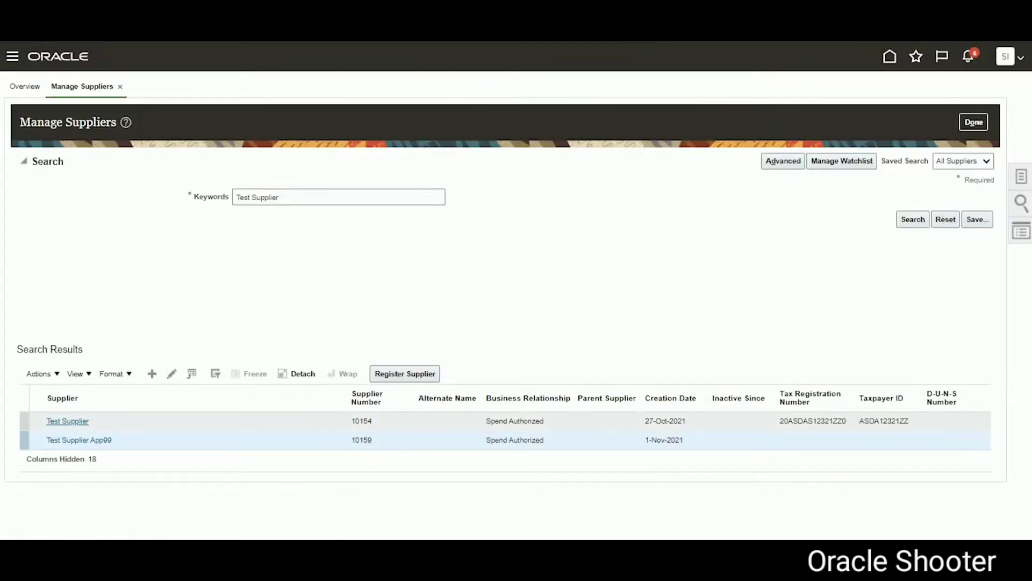
Step: Open the Test Supplier record (10154) from the supplier search results
left_click(75, 424)
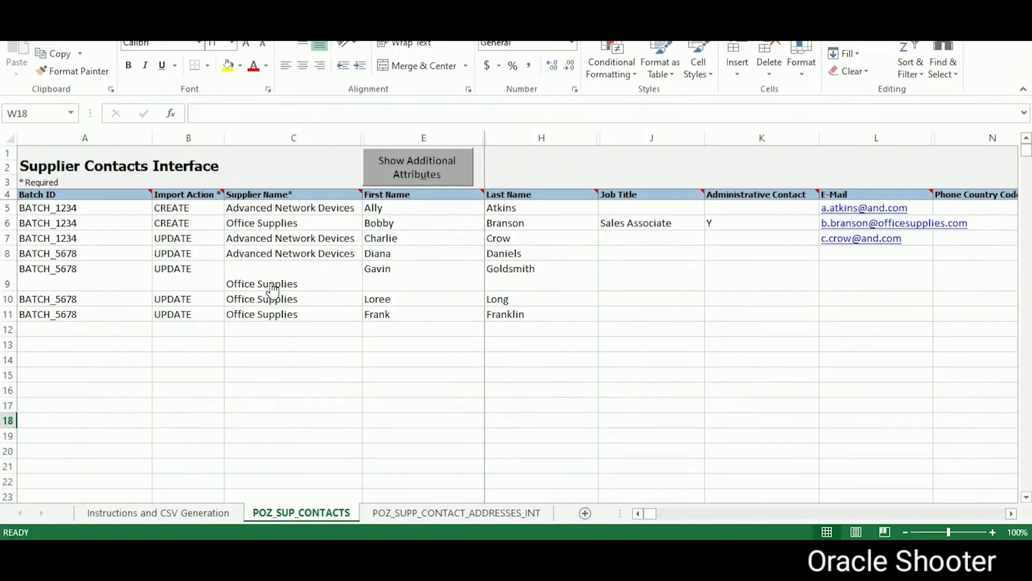
Step: Glance at the POZ_SUPP_CONTACT_ADDRESSES_INT sheet, then the POZ_SUP_CONTACTS sheet
left_click(415, 513)
left_click(329, 514)
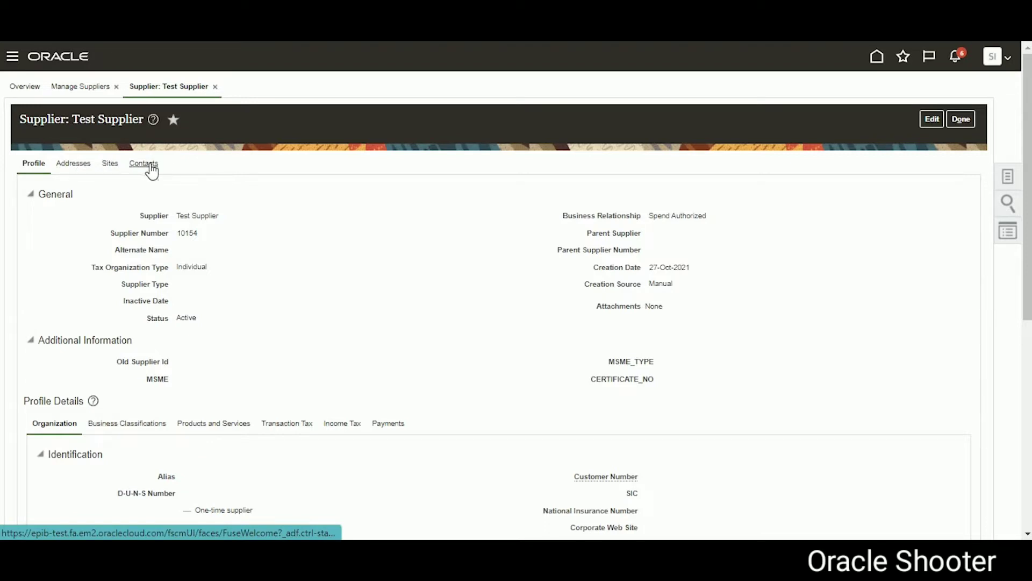
Step: Check Test Supplier's two contacts and two active addresses, then put the supplier into edit mode
left_click(150, 163)
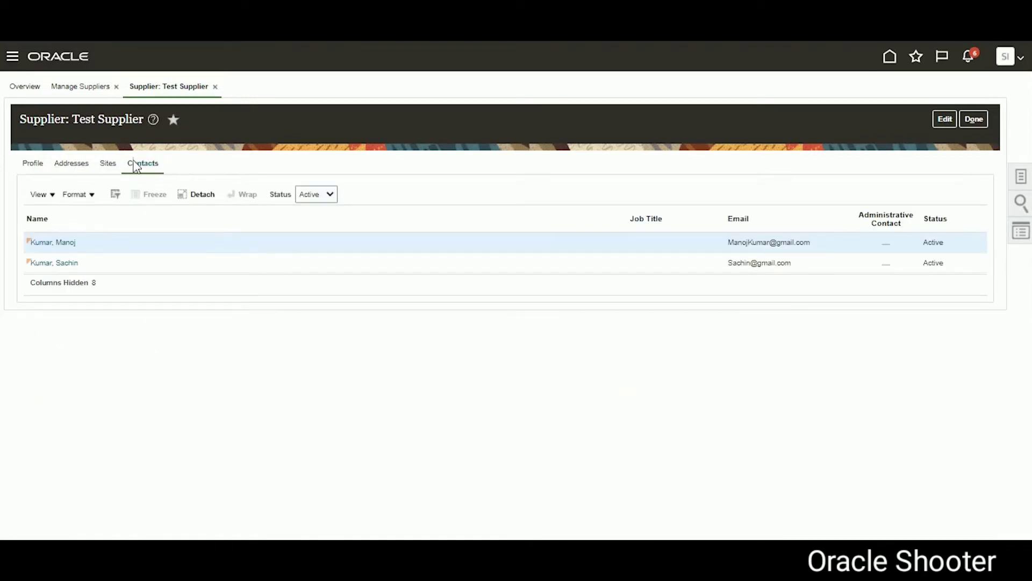
left_click(72, 167)
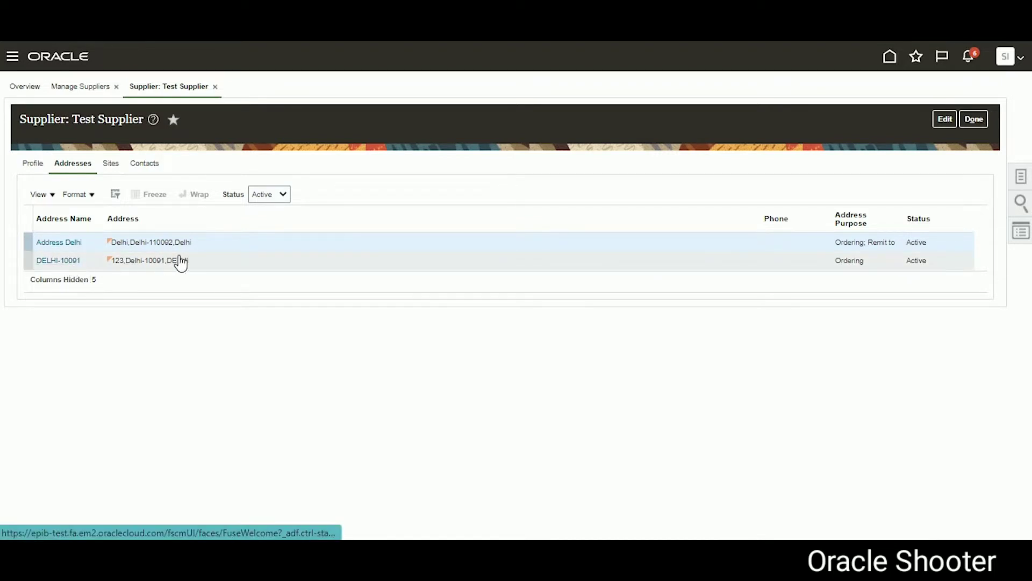
left_click(944, 118)
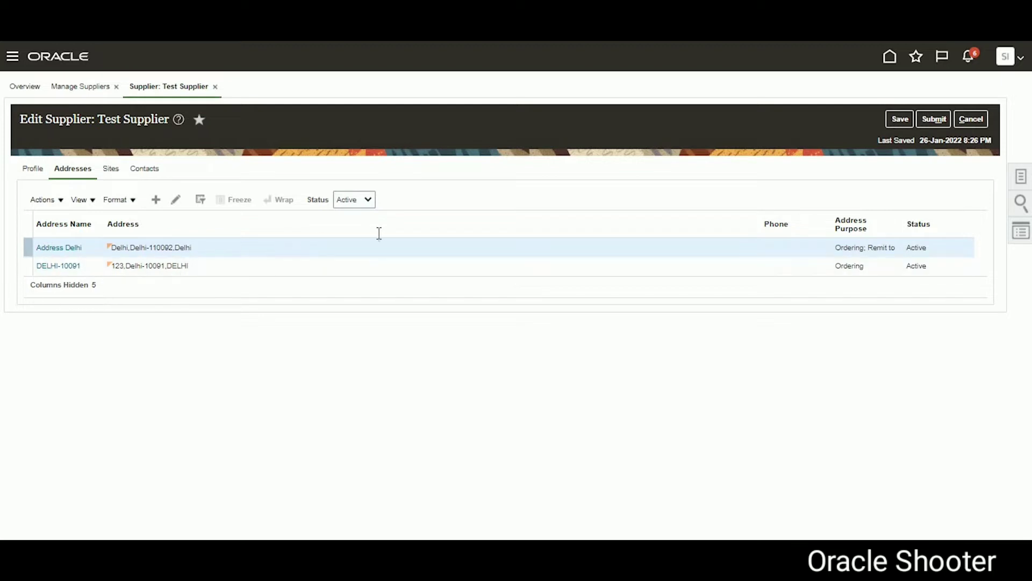
Step: Open address DELHI-10091 and show its one linked contact under Address Details
left_click(58, 267)
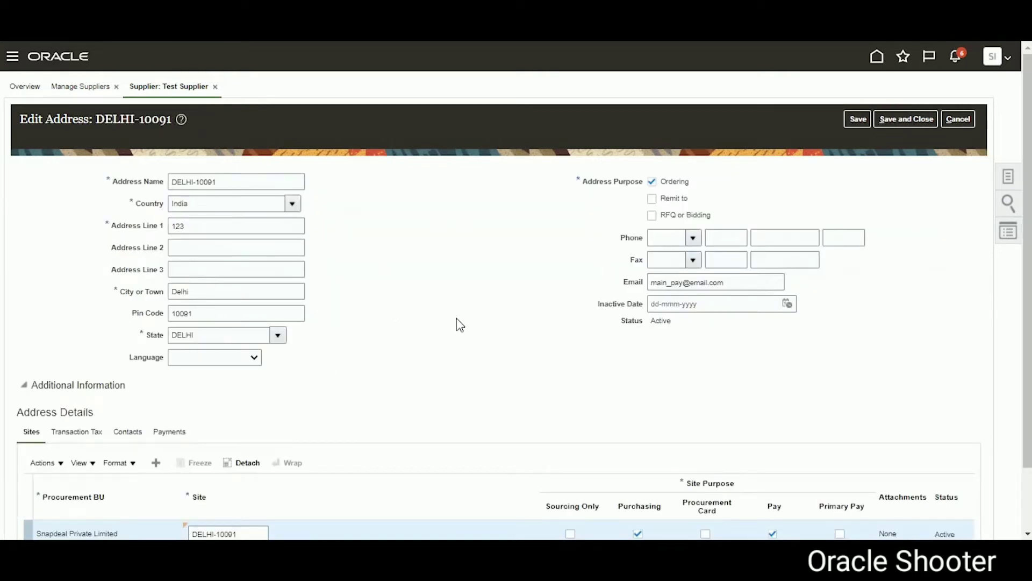
scroll(459, 325, "down", 2)
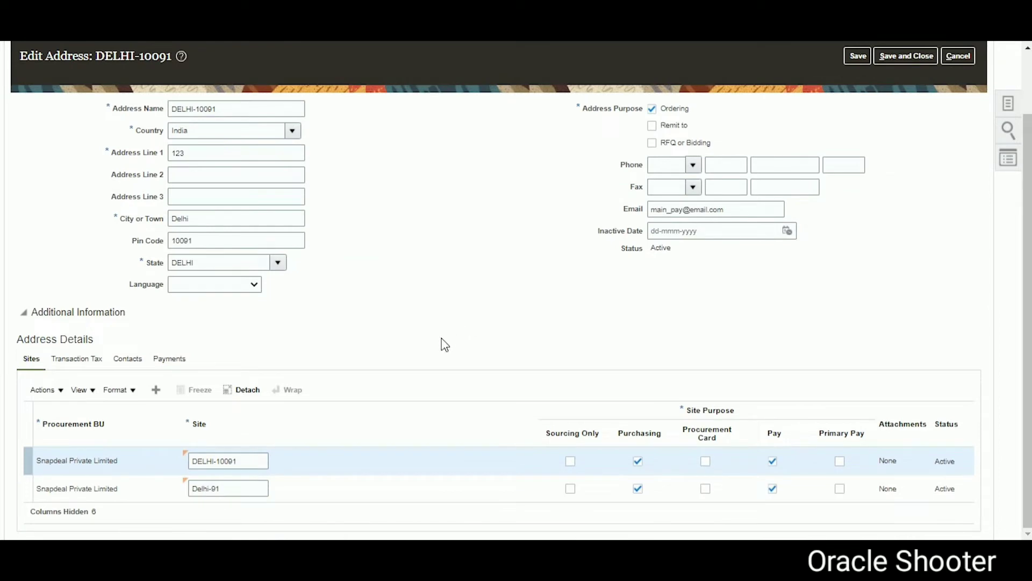
left_click(128, 359)
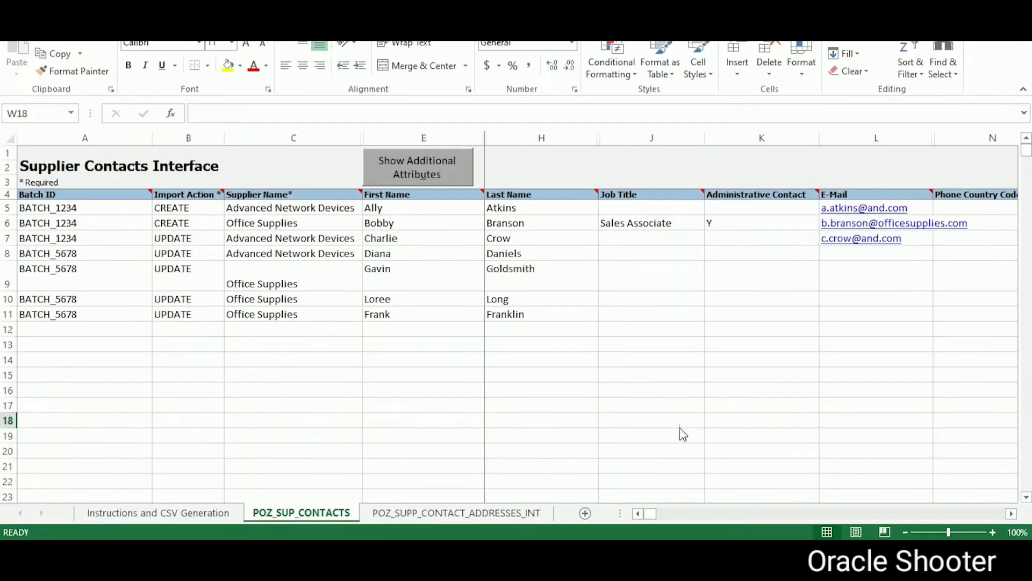
Step: Compare the template's contact sheets with DELHI-10091's single contact, ending on the Edit Address page
left_click(465, 514)
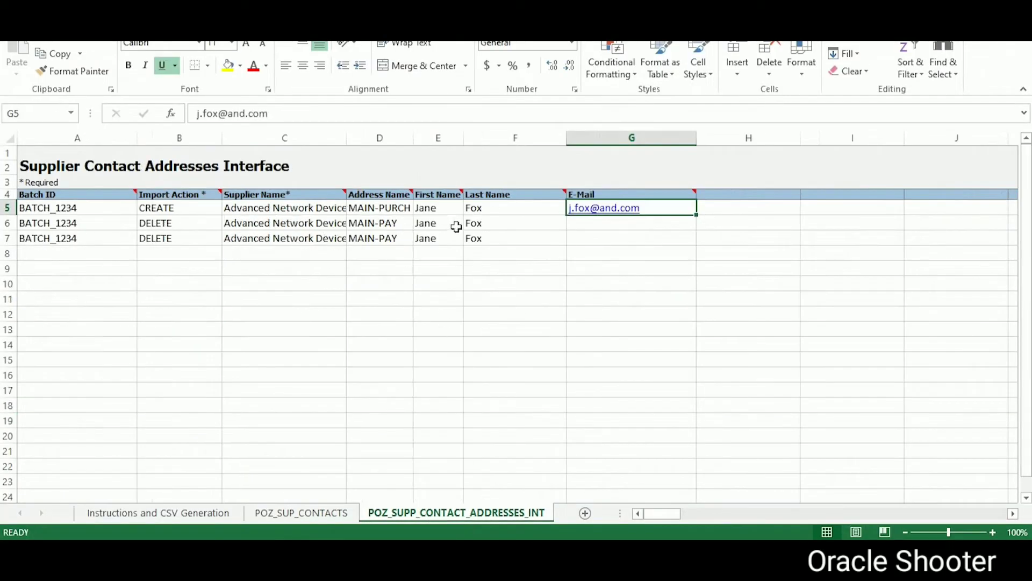
left_click(317, 514)
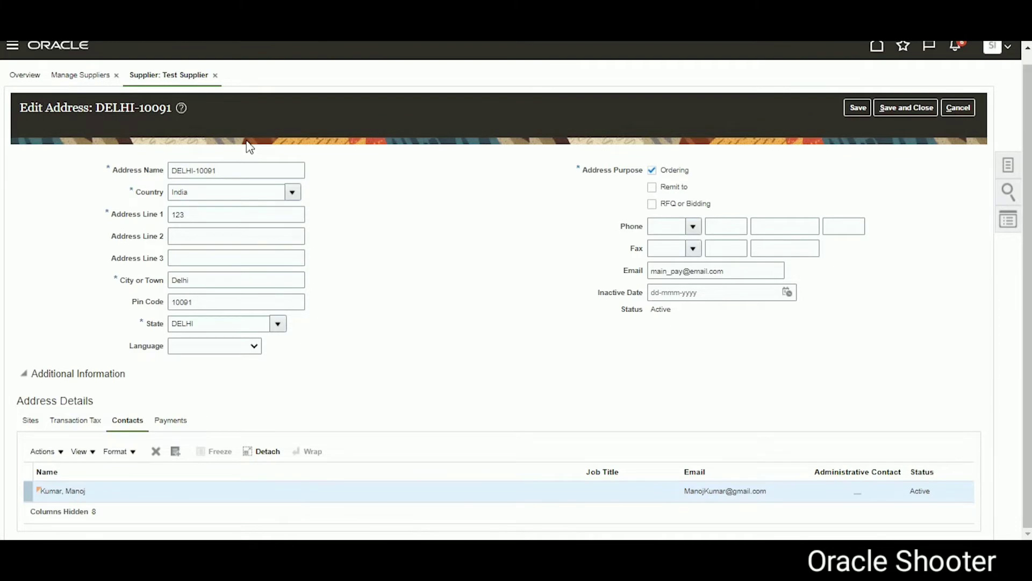
key("alt+Tab")
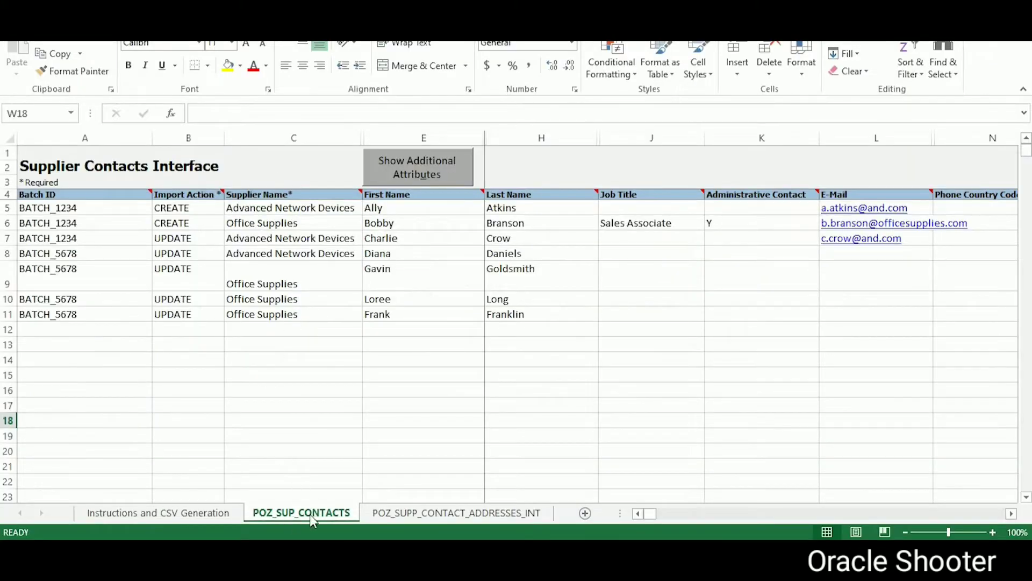
key("alt+Tab")
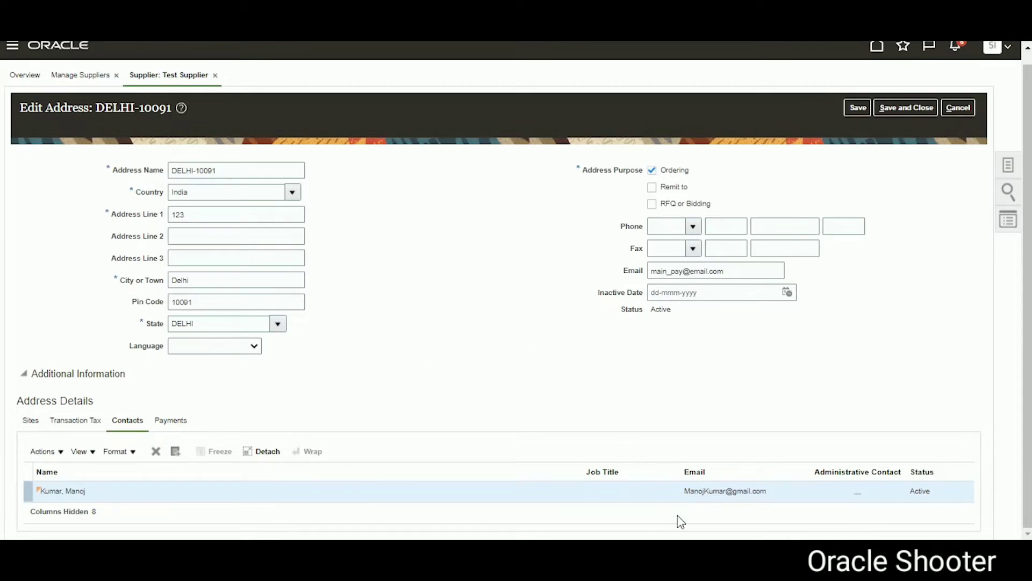
key("alt+Tab")
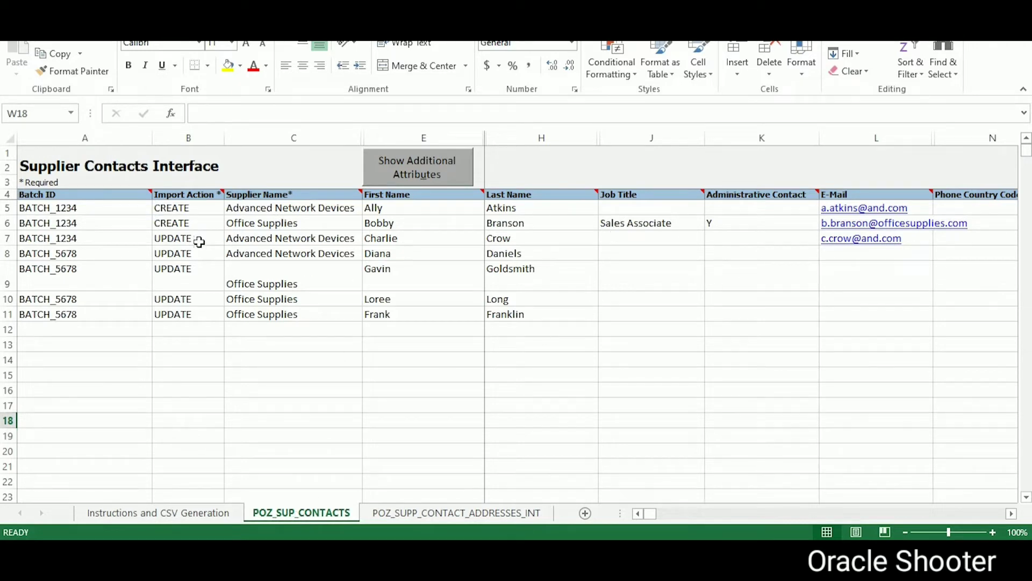
key("alt+Tab")
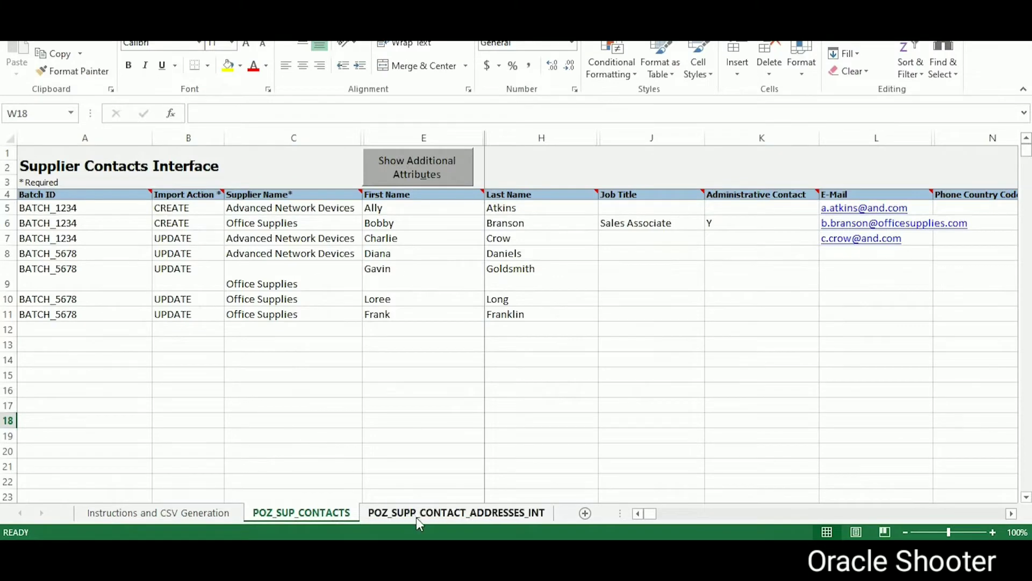
Step: Check the contact addresses sheet, then bring up the two contacts available for DELHI-10091
left_click(430, 512)
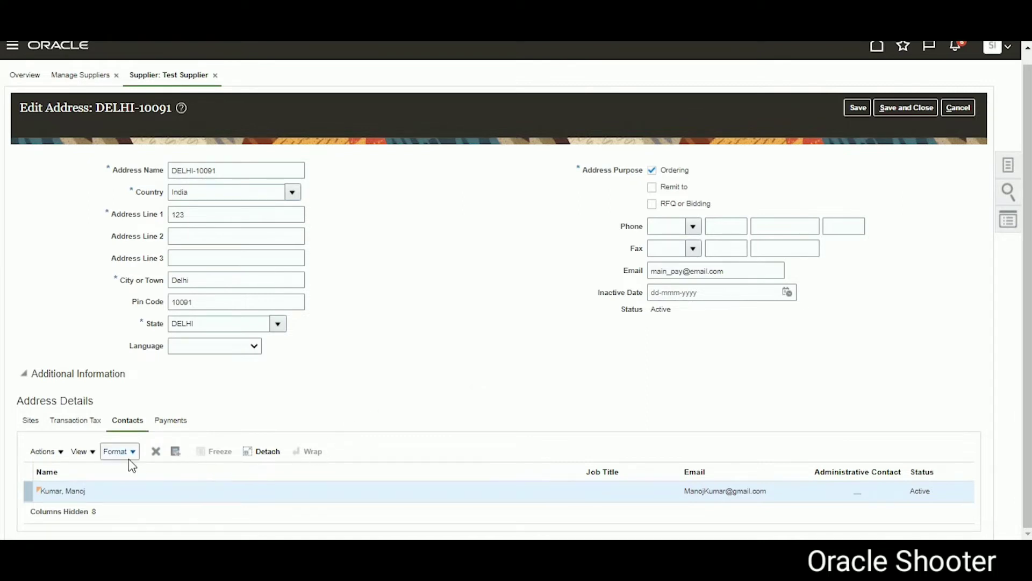
left_click(175, 451)
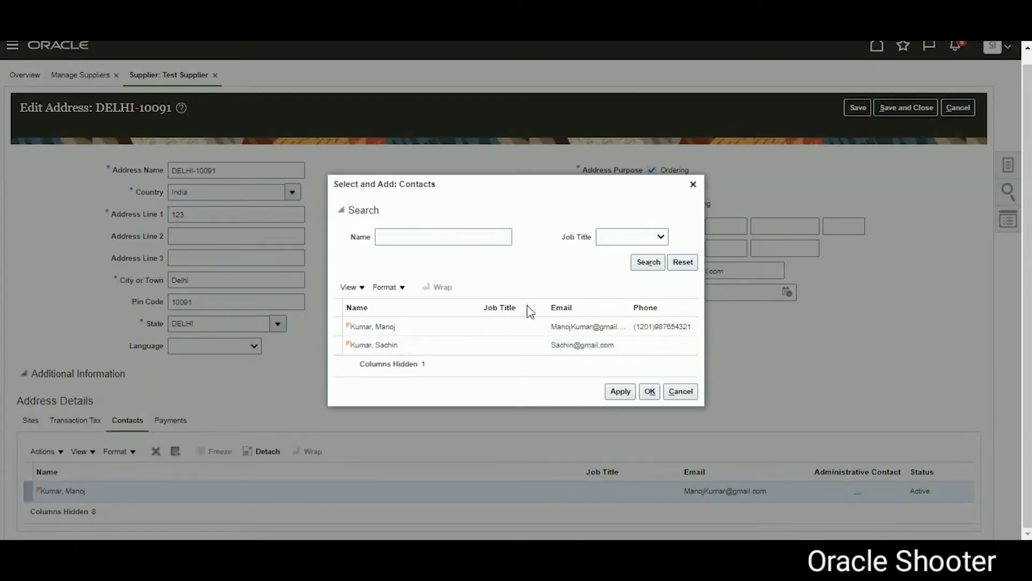
Step: Dismiss the Select and Add: Contacts dialog without adding a contact to DELHI-10091
left_click(417, 239)
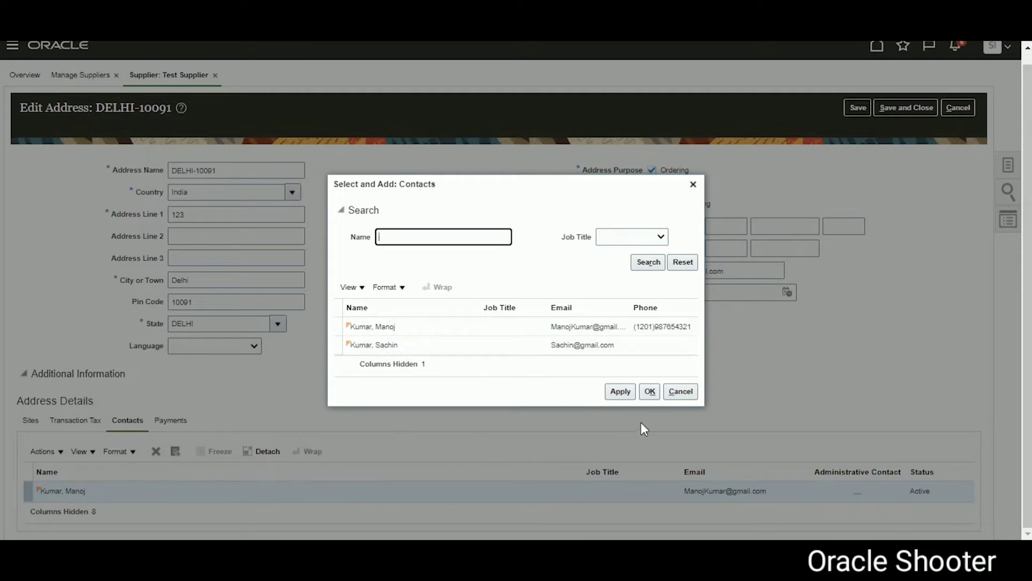
left_click(649, 393)
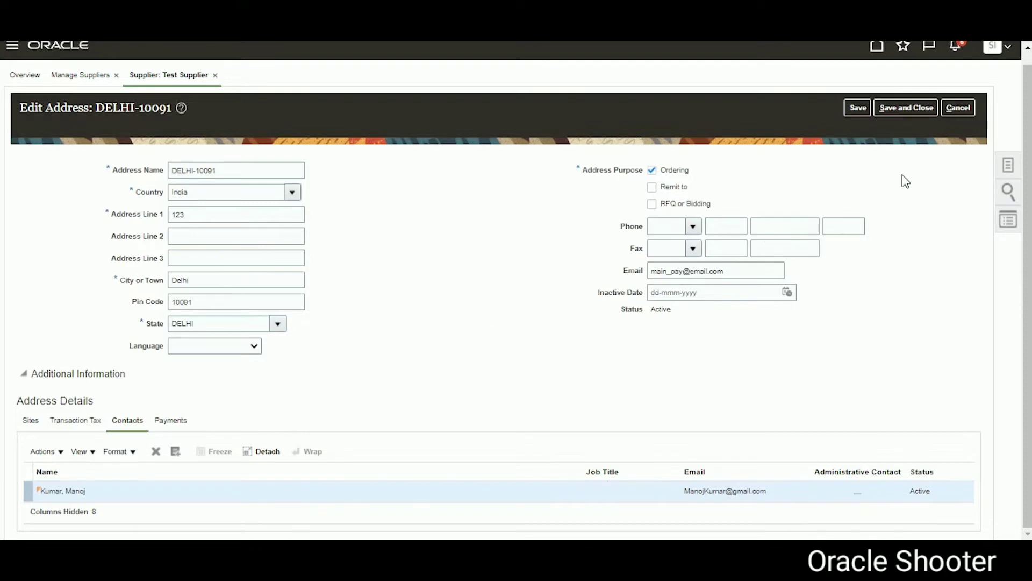
Step: Discard the address edits and begin a new contact from Test Supplier's Contacts tab
left_click(957, 113)
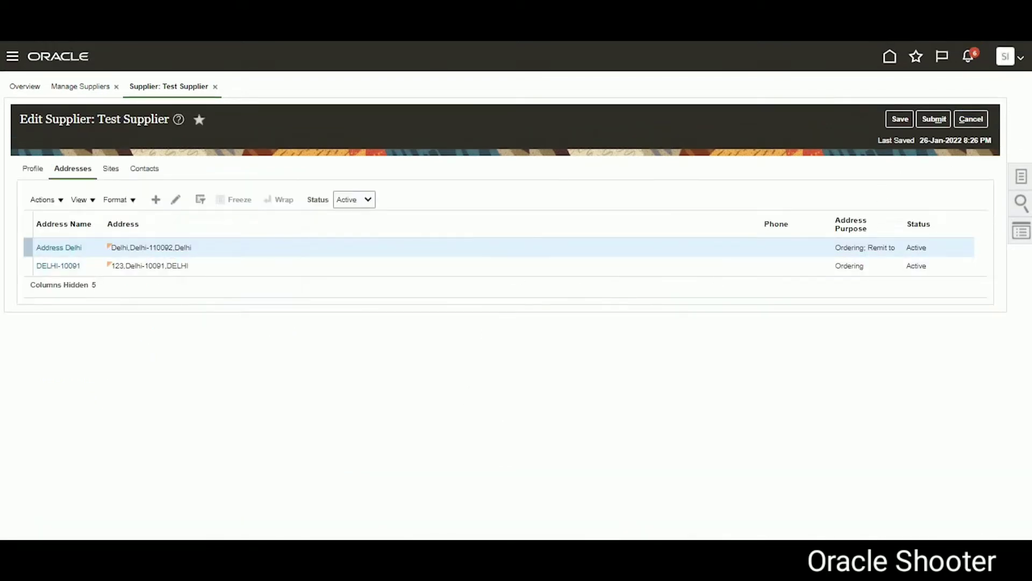
left_click(150, 169)
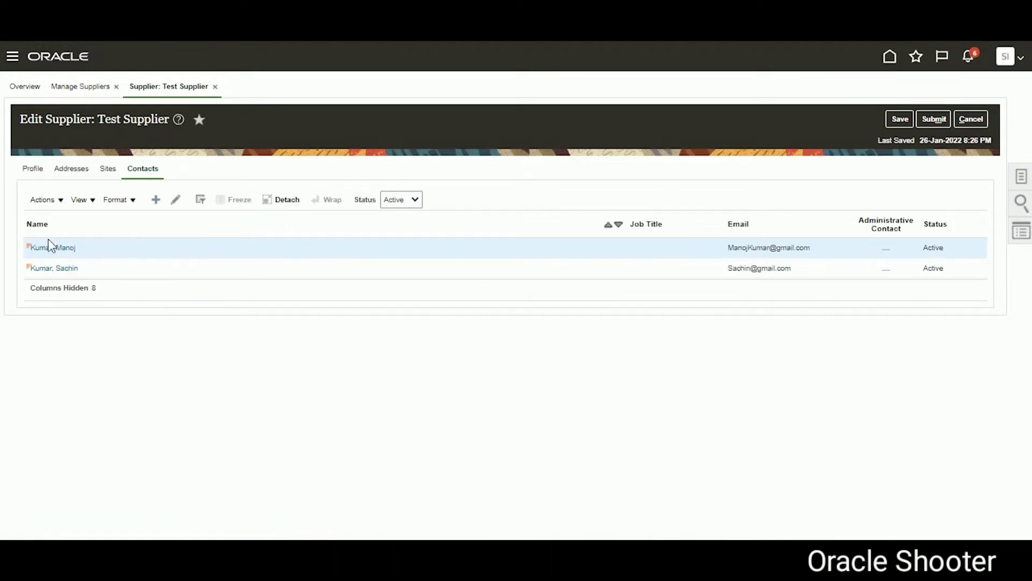
left_click(156, 200)
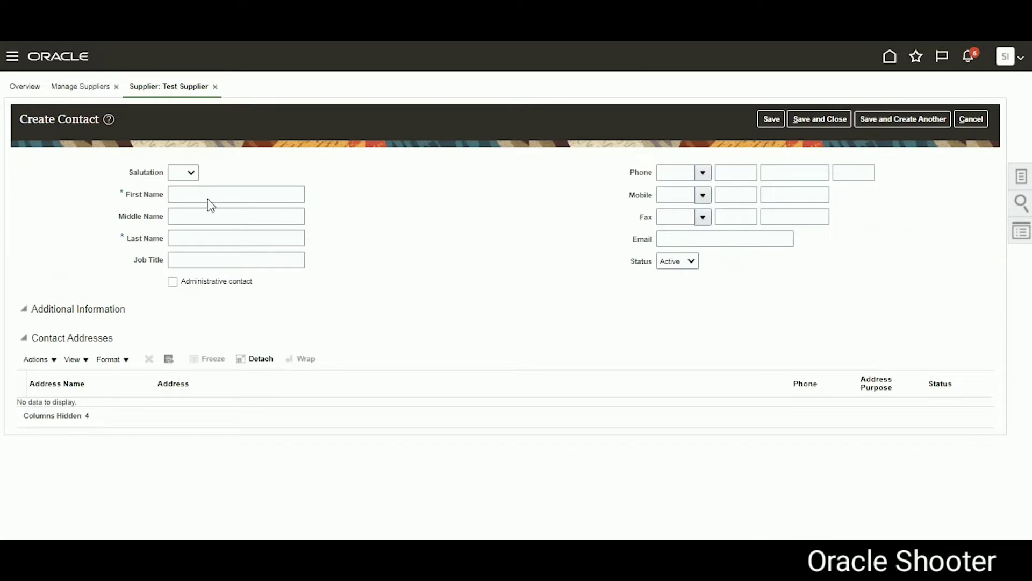
Step: Enter the contact's first name, last name, mobile area code and mobile number, then save
left_click(190, 193)
key("Tab")
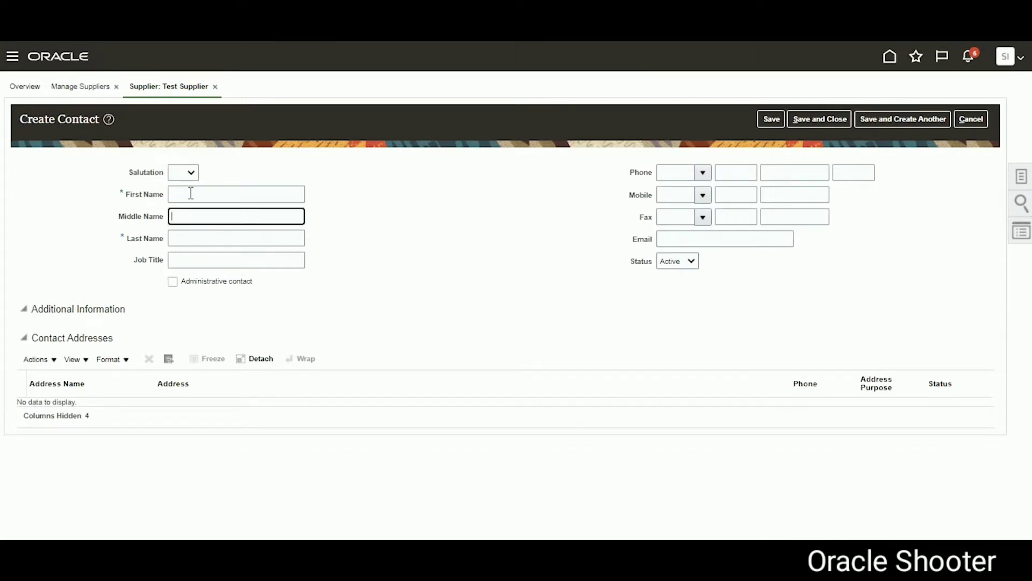
left_click(191, 193)
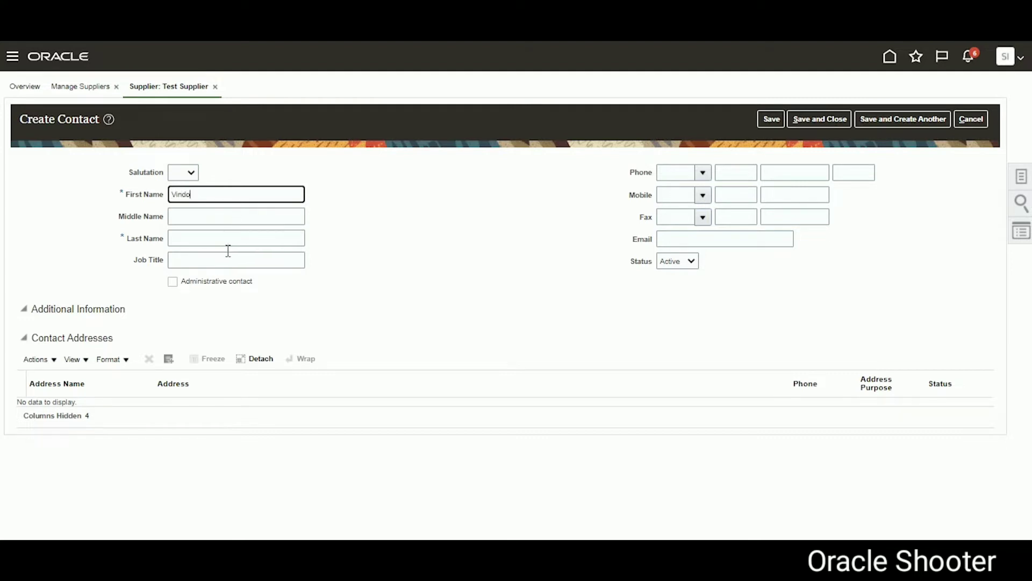
left_click(217, 238)
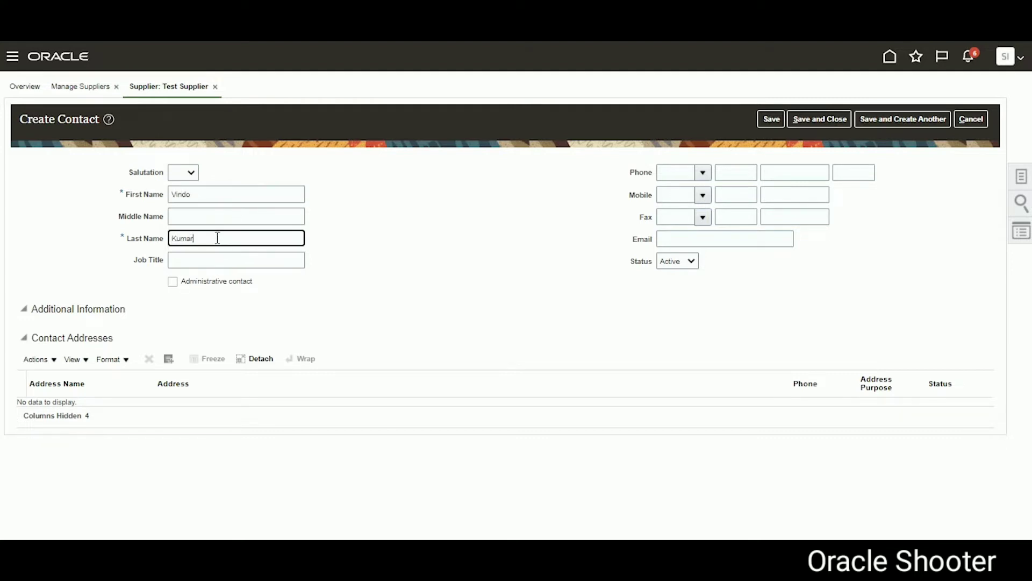
left_click(735, 195)
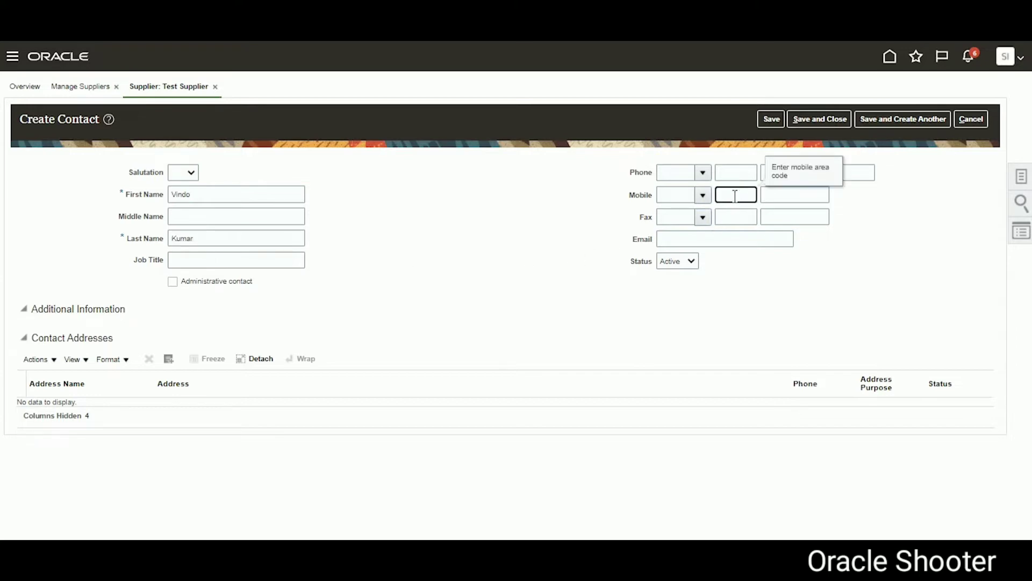
key("Tab")
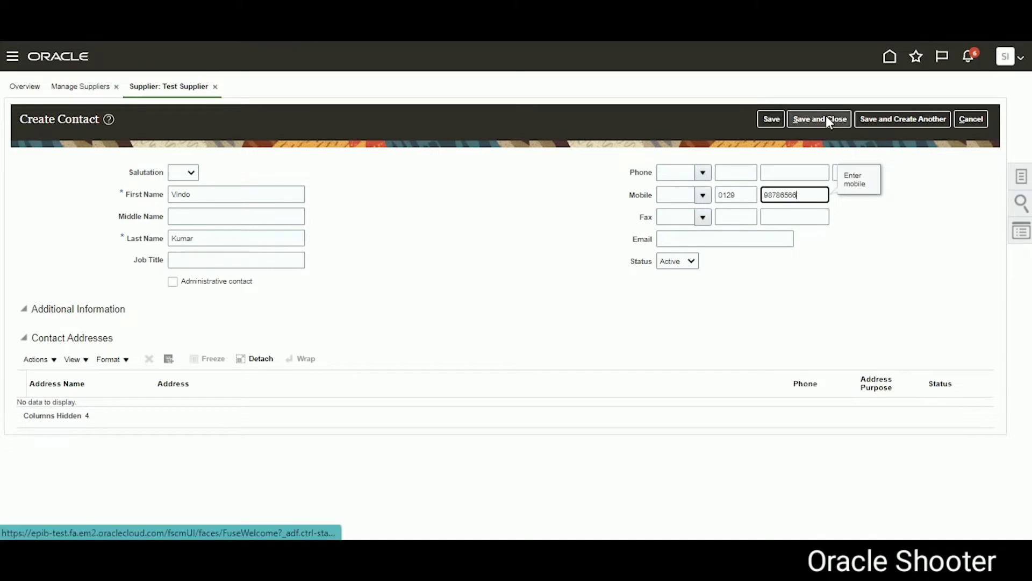
left_click(762, 123)
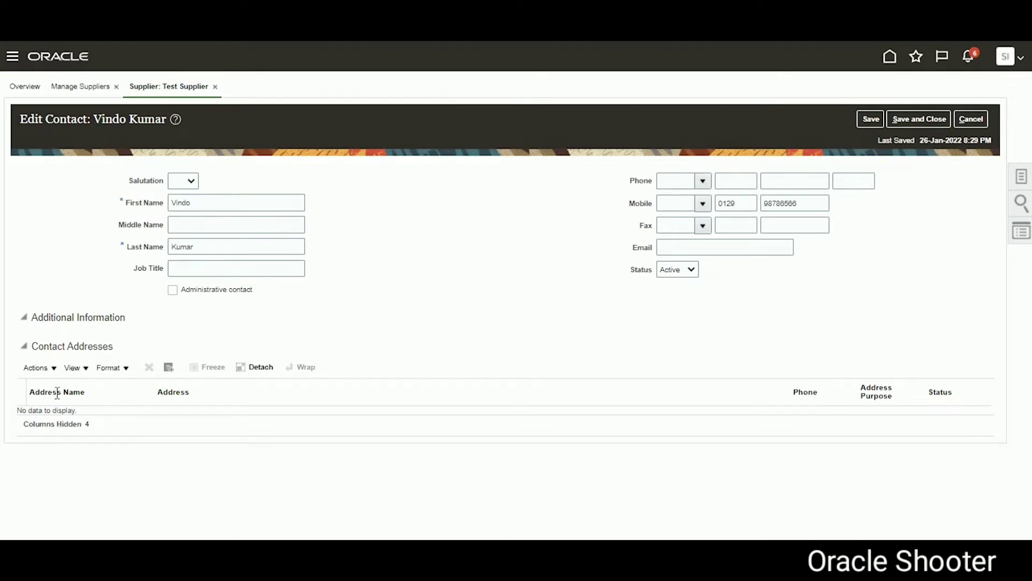
Step: Browse the supplier addresses under Contact Addresses without linking one, then save and close the contact
left_click(41, 370)
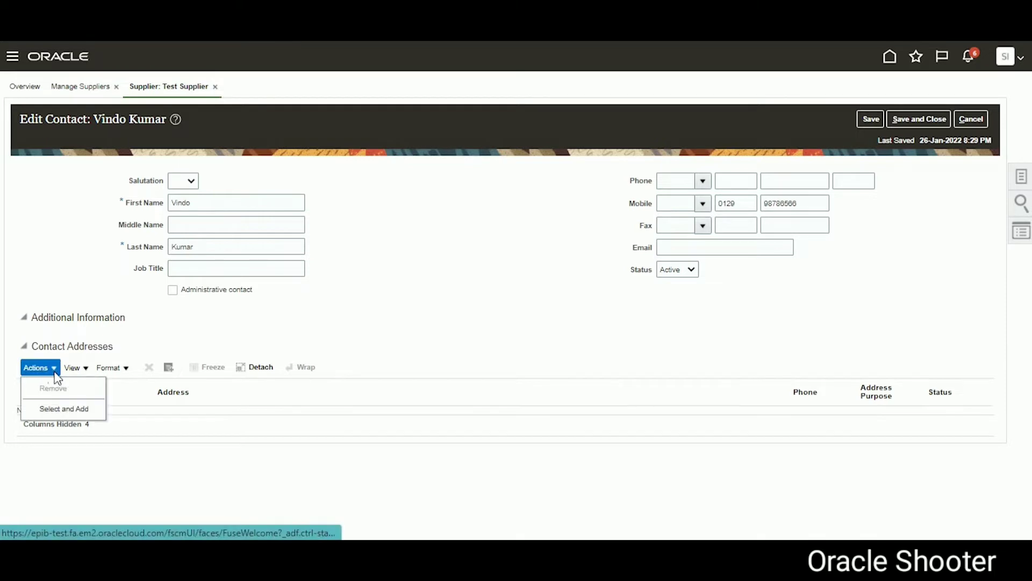
left_click(60, 408)
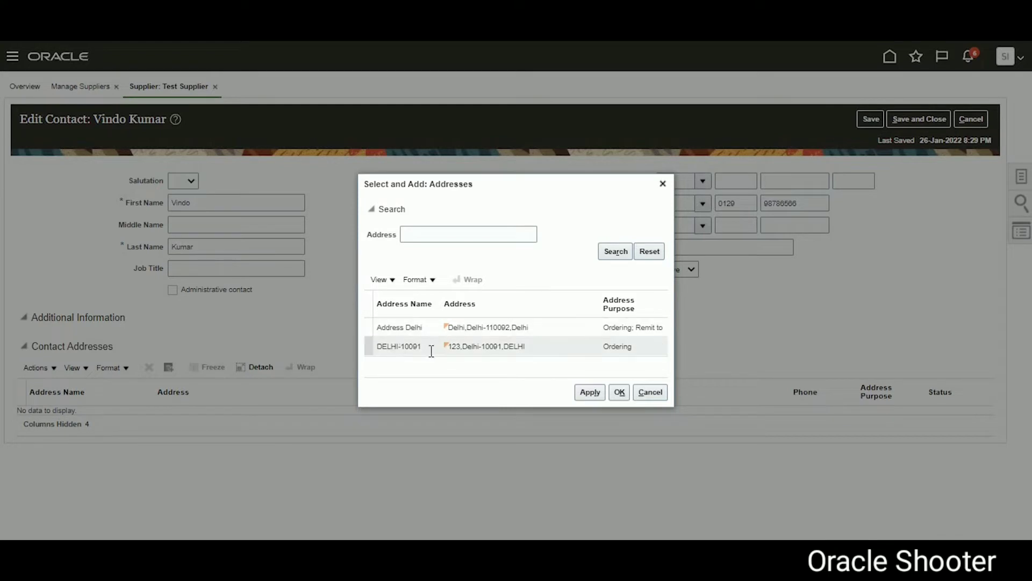
left_click(405, 345)
left_click(405, 326)
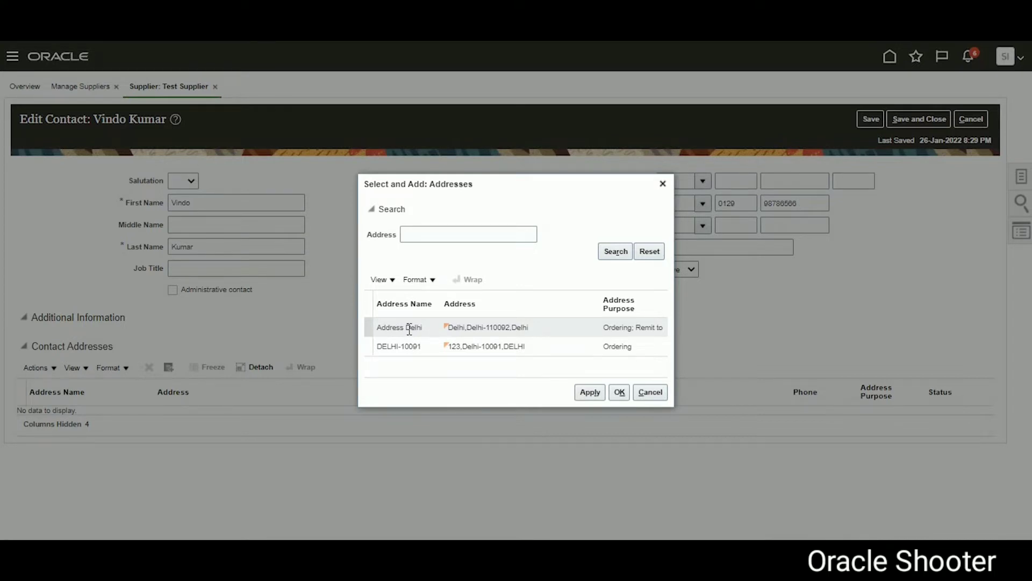
left_click(408, 344)
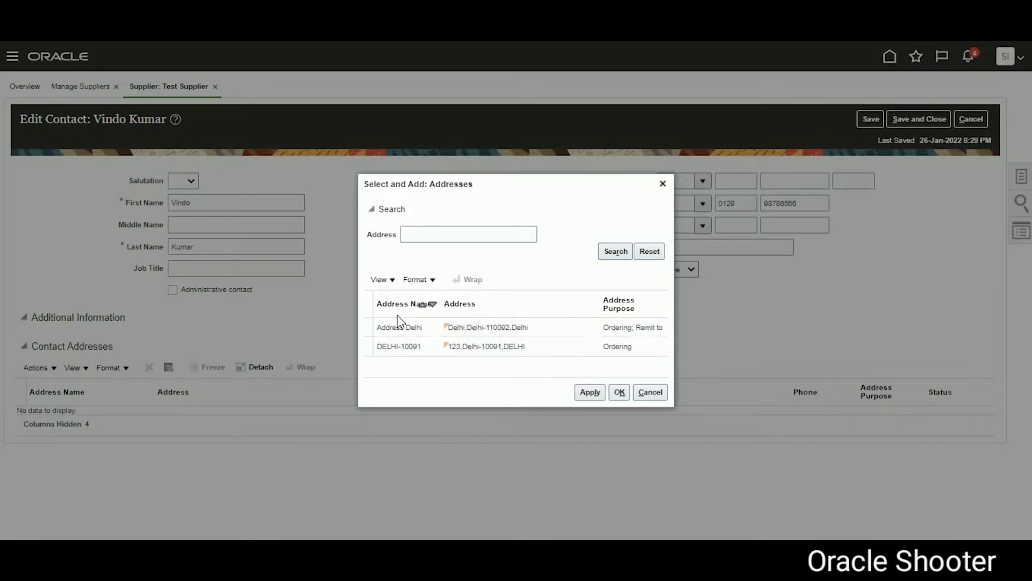
left_click(422, 304)
left_click(651, 392)
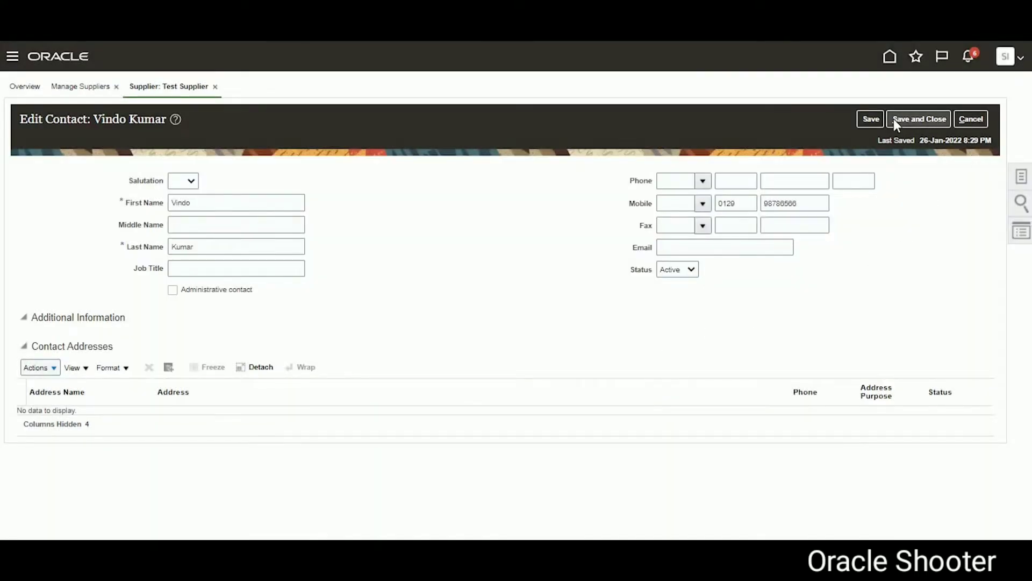
left_click(921, 121)
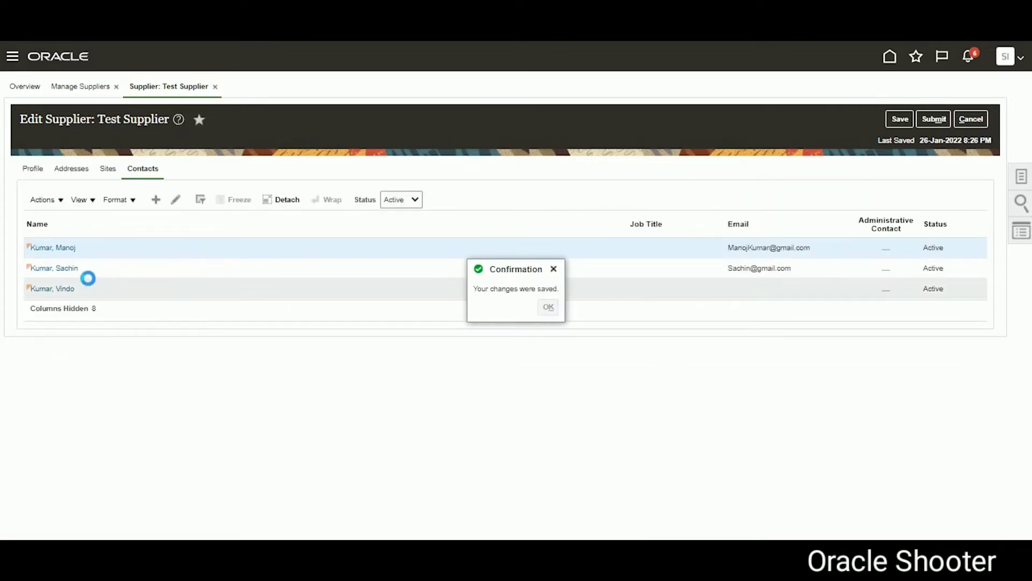
Step: Open the supplier's DELHI-10091 address for editing and scroll down to its contacts
left_click(75, 170)
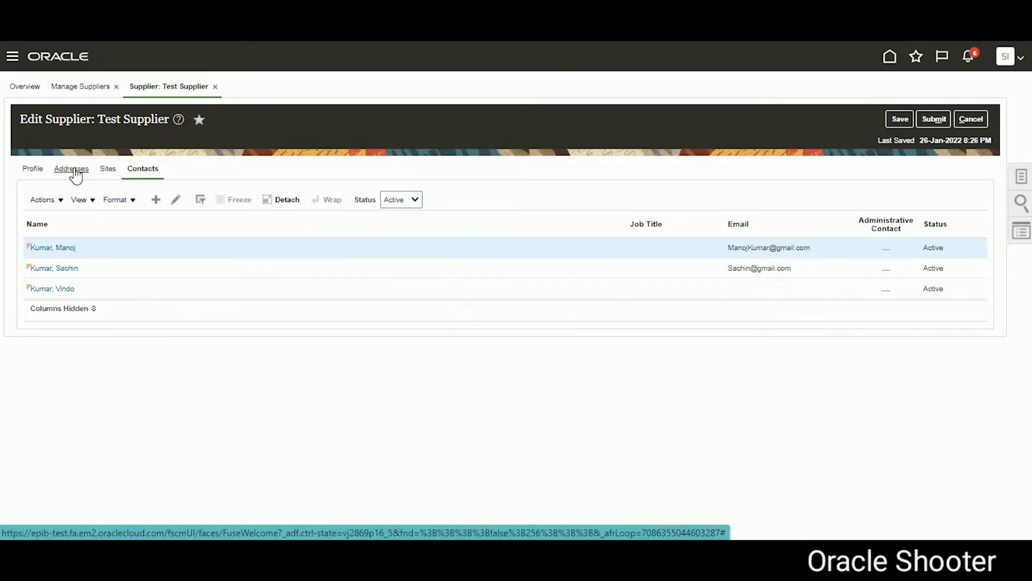
left_click(75, 170)
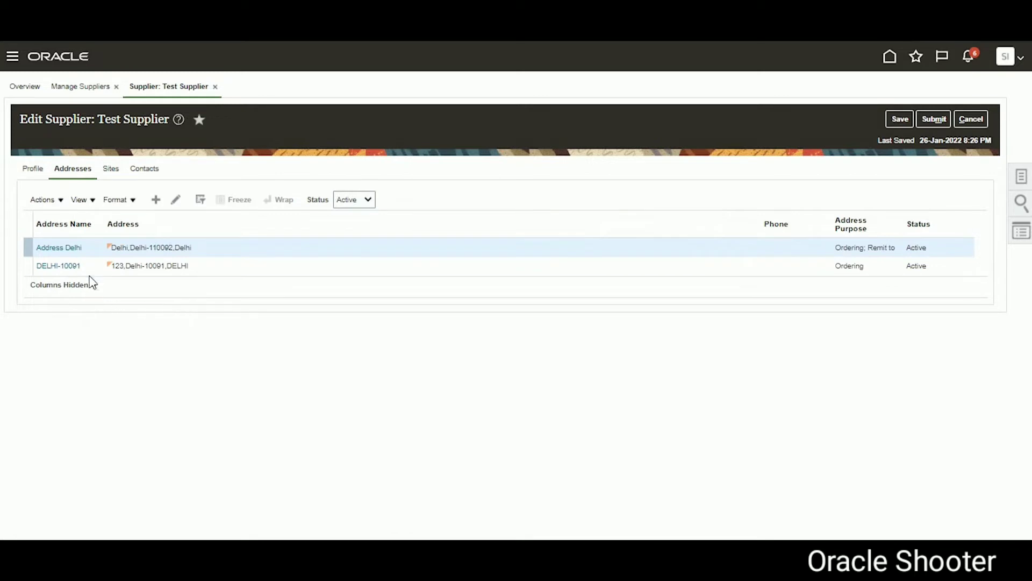
left_click(61, 266)
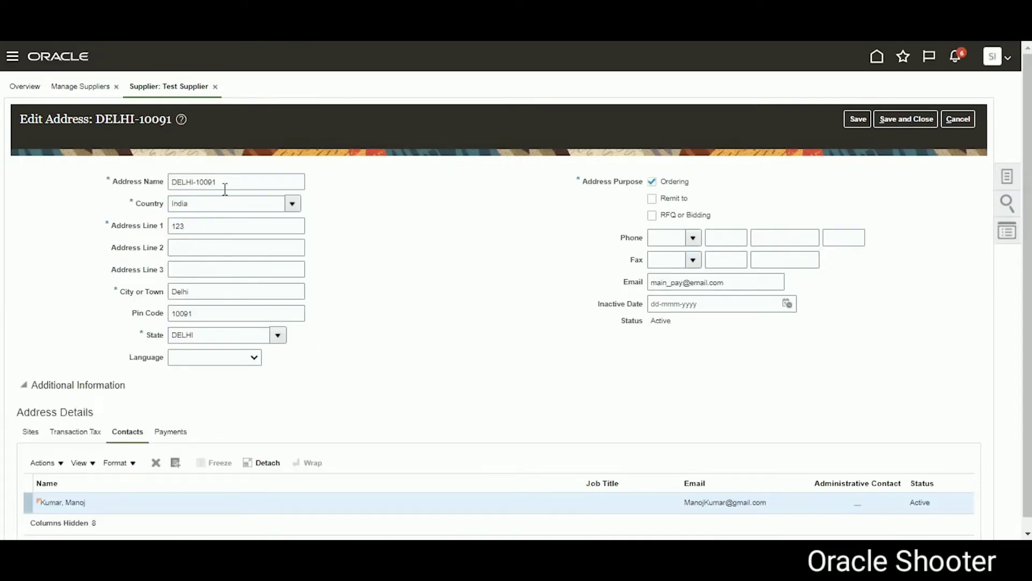
left_click(225, 188)
scroll(350, 376, "down", 1)
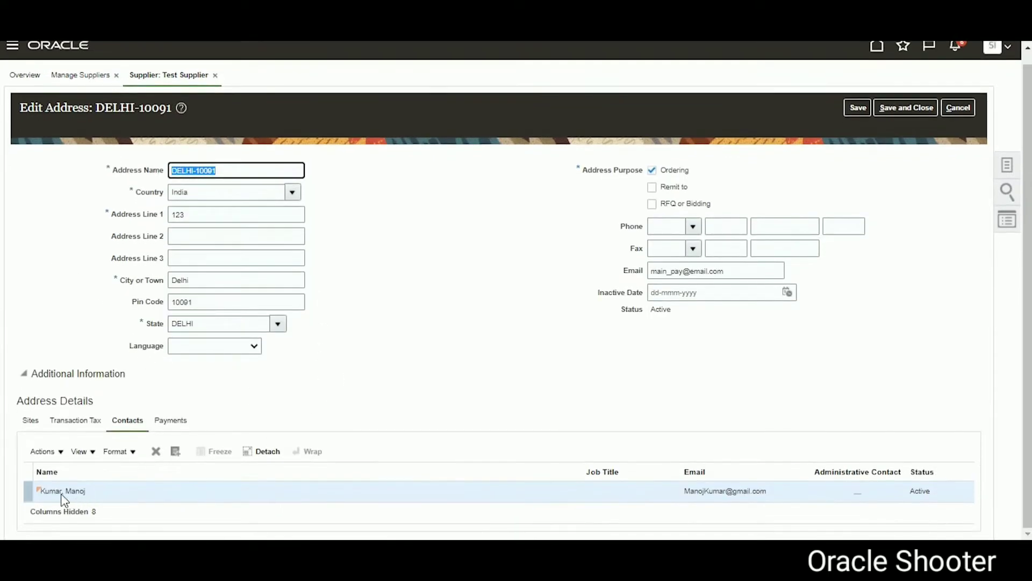
Step: Add the new contact to DELHI-10091's contacts, save the address and return to the supplier
left_click(176, 451)
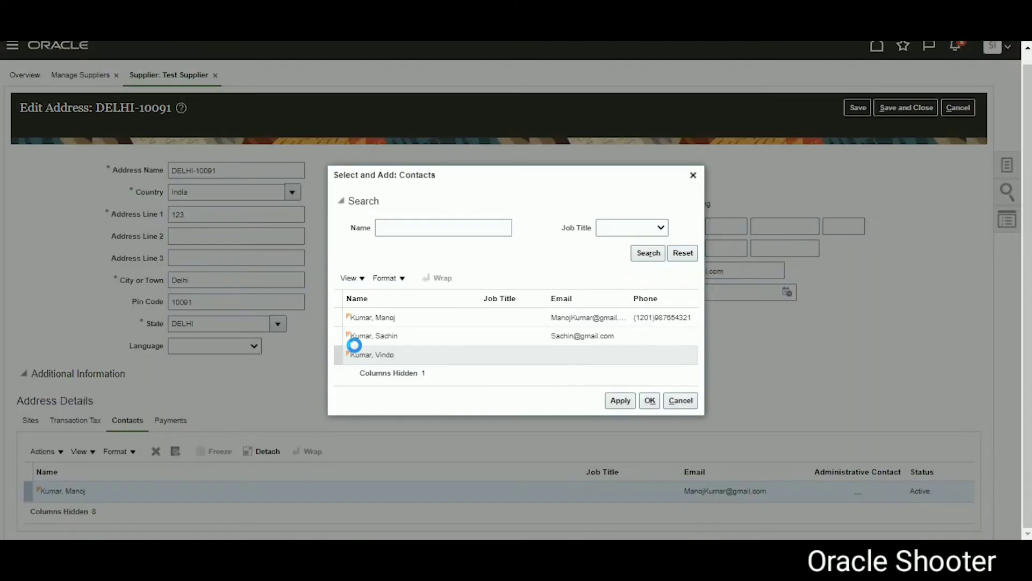
left_click(418, 354)
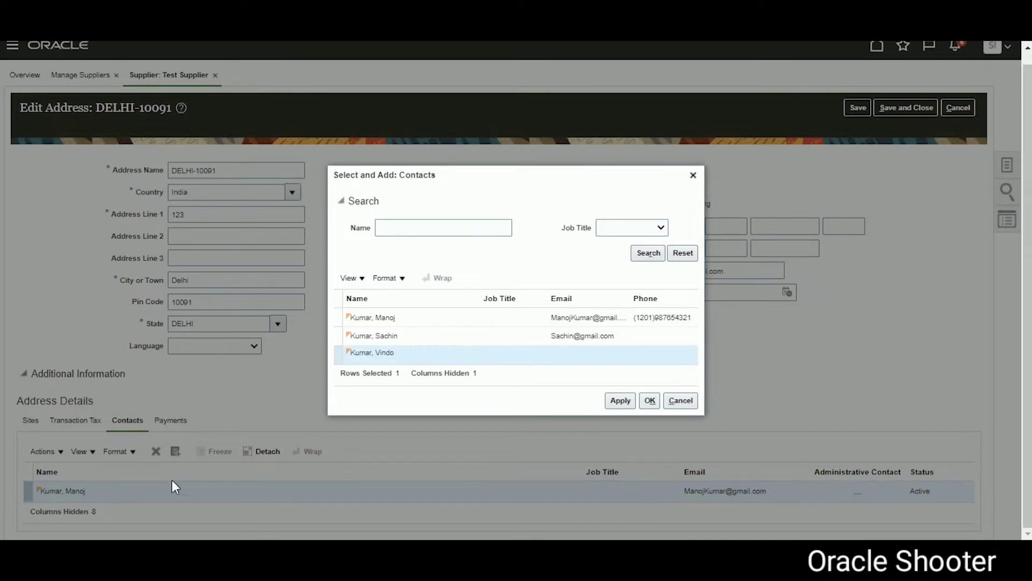
left_click(613, 402)
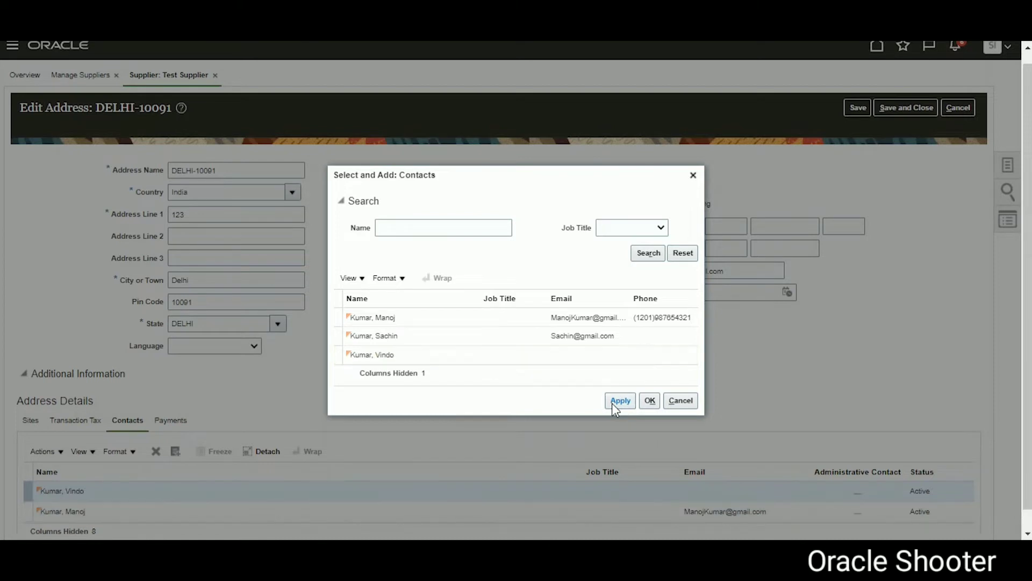
left_click(687, 404)
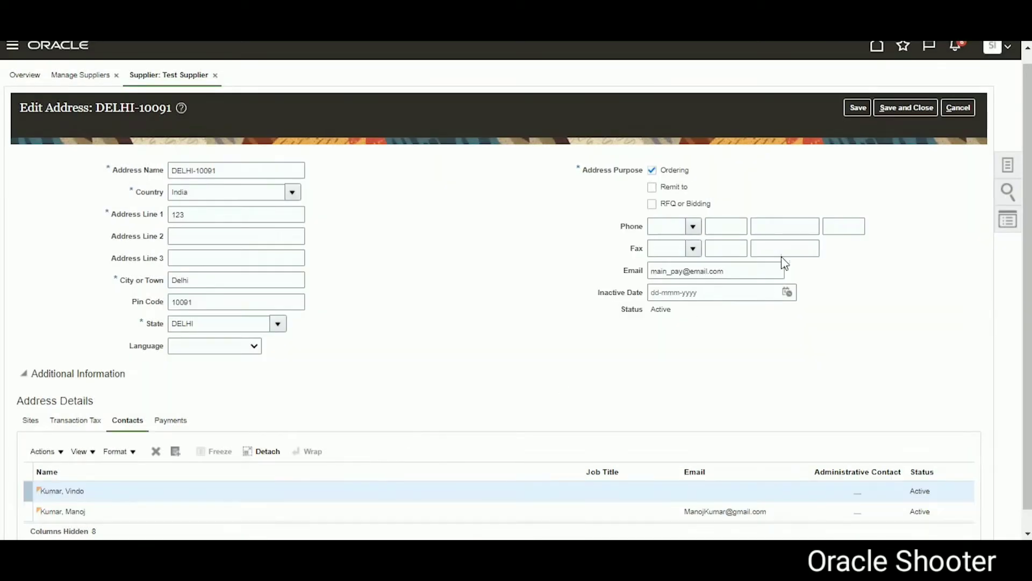
left_click(859, 107)
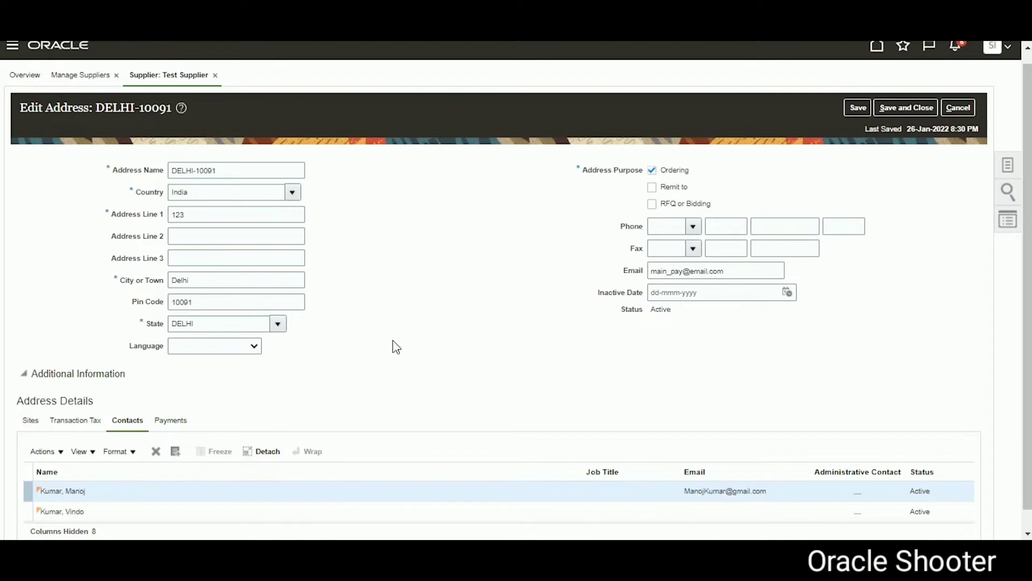
left_click(954, 107)
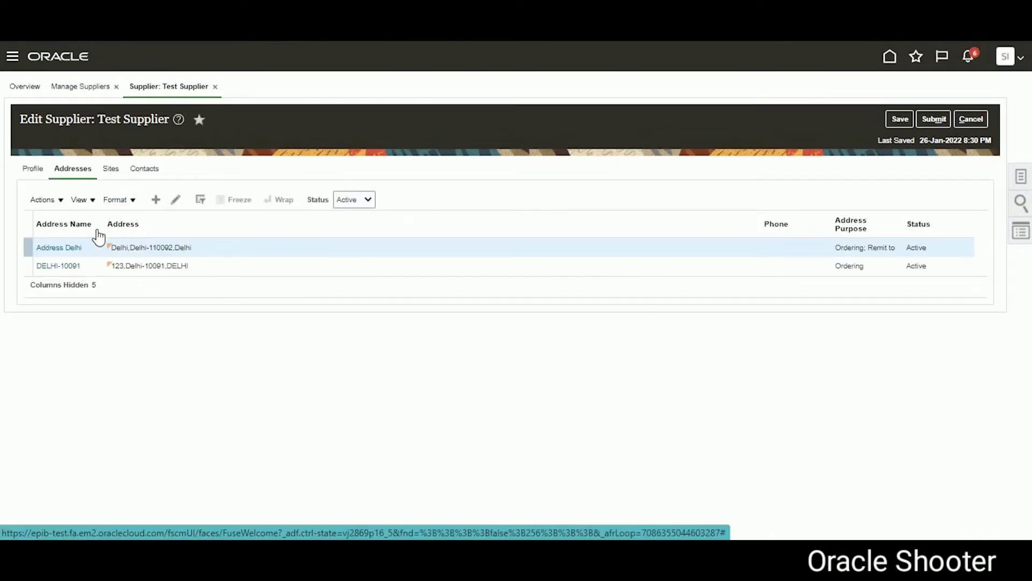
Step: Review the existing contact on Address Delhi without saving, then list Test Supplier's three contacts
left_click(65, 251)
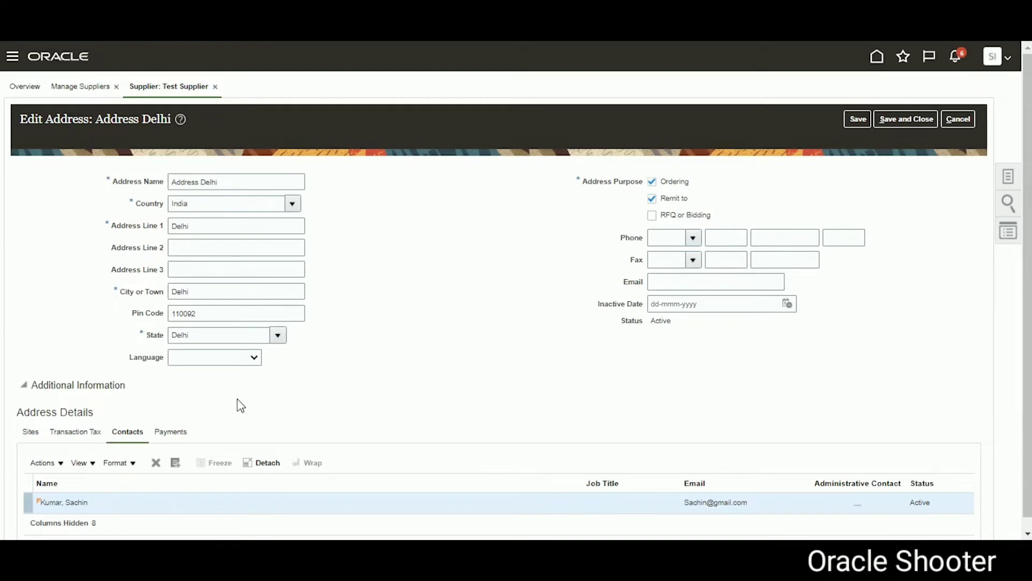
scroll(364, 363, "down", 1)
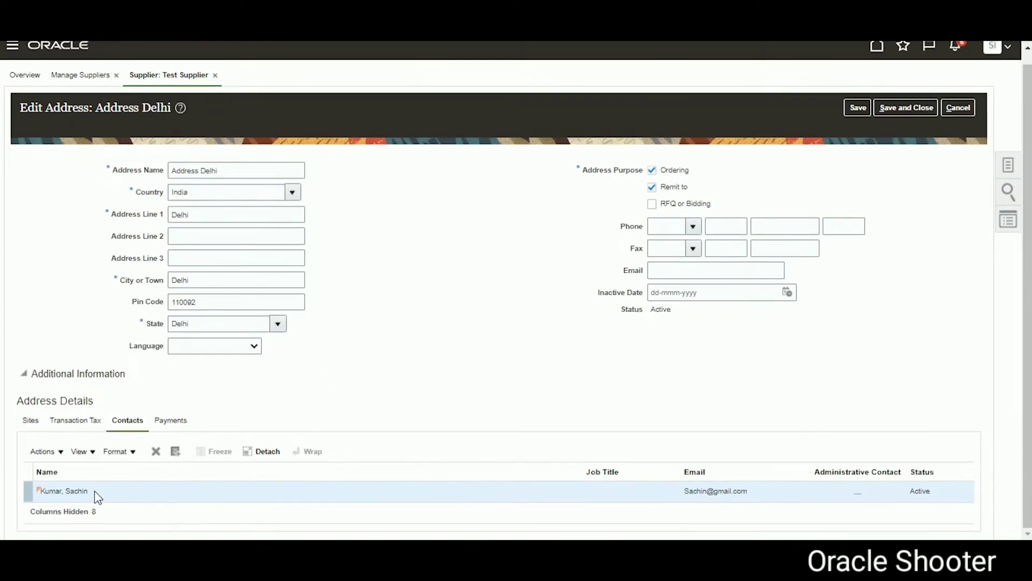
left_click_drag(95, 491, 41, 491)
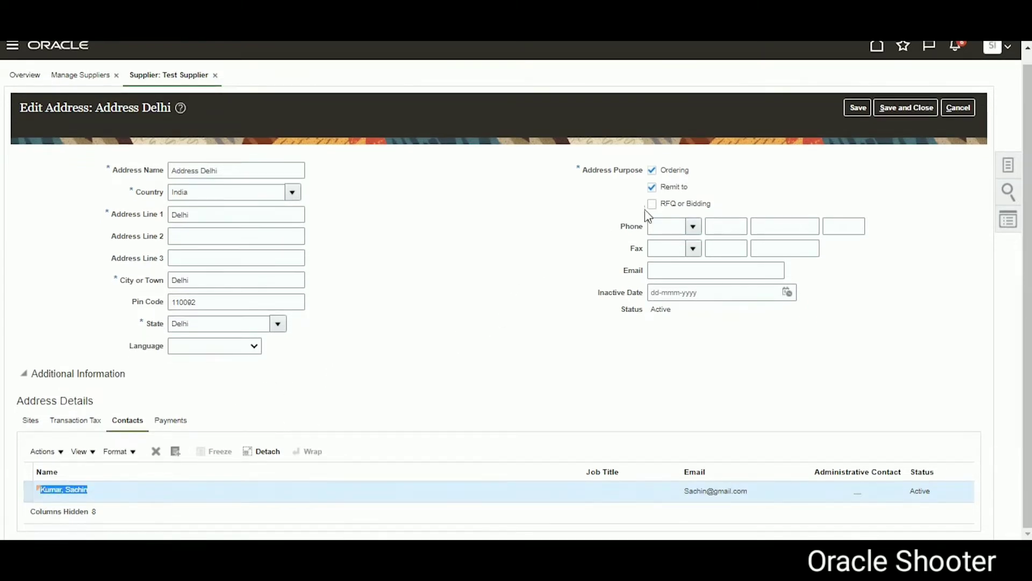
left_click(958, 108)
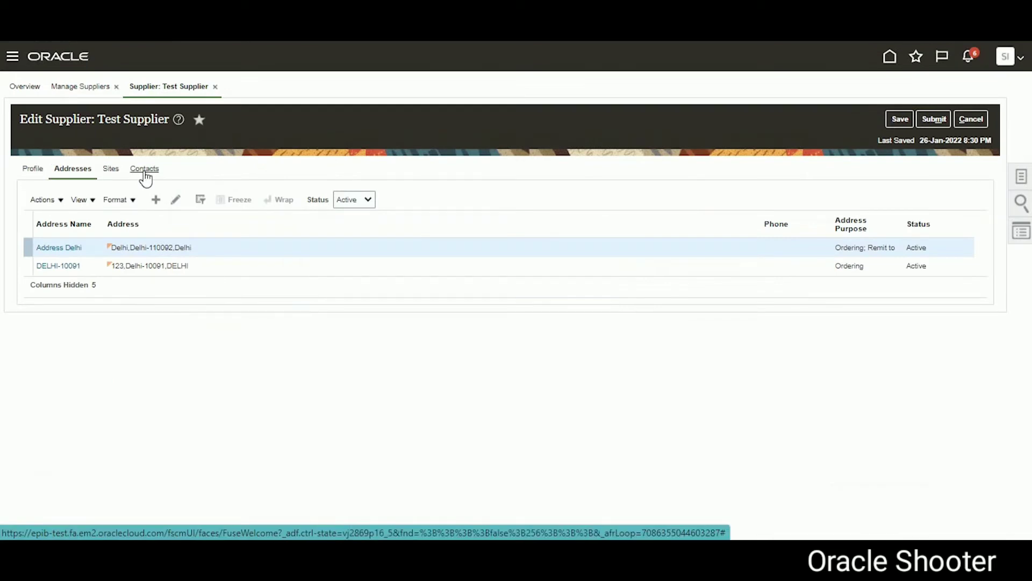
left_click(144, 173)
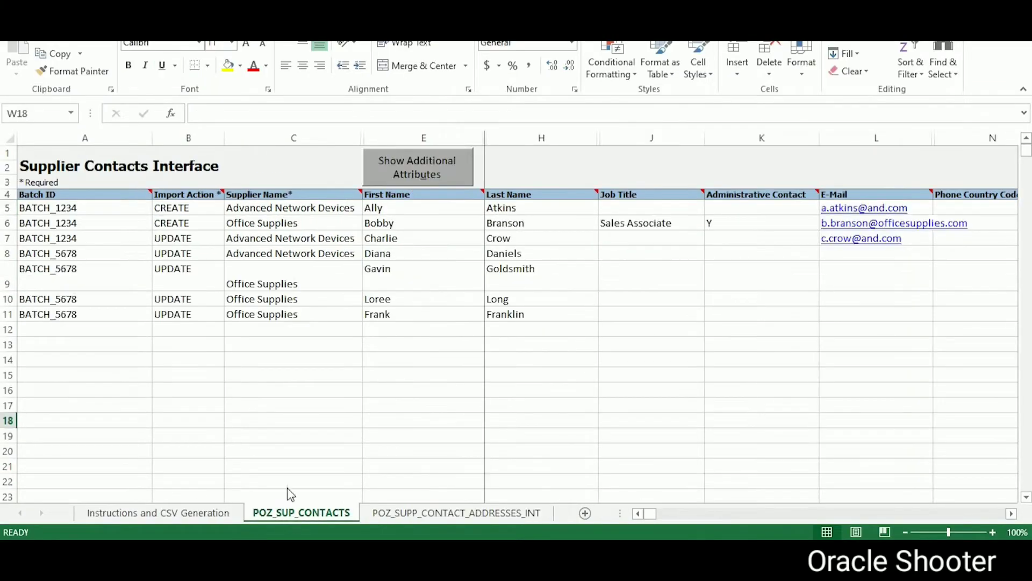
Step: Clear the sample rows 5 to 8 on the POZ_SUPP_CONTACT_ADDRESSES_INT sheet
left_click(295, 514)
left_click(413, 510)
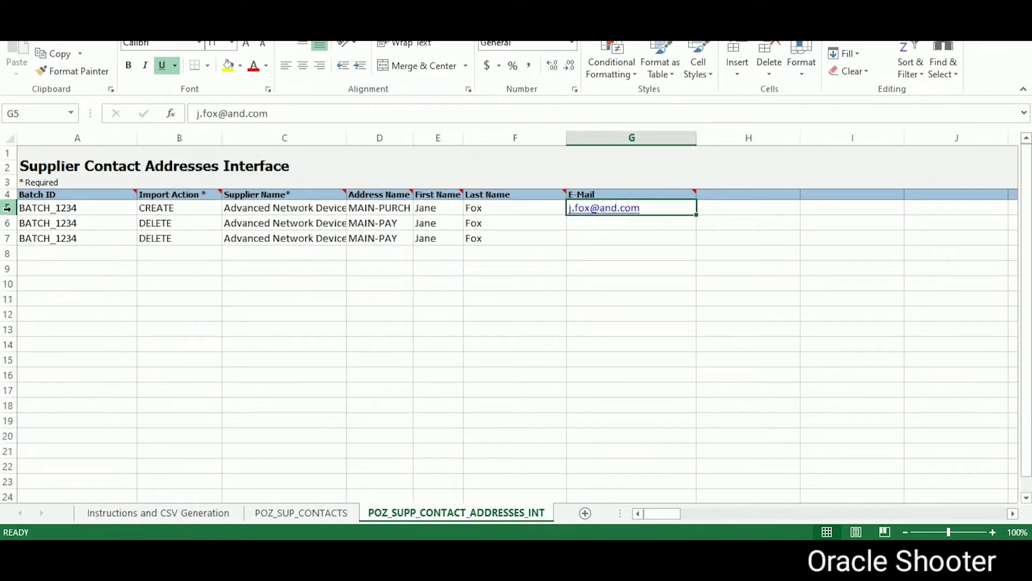
left_click_drag(8, 207, 8, 253)
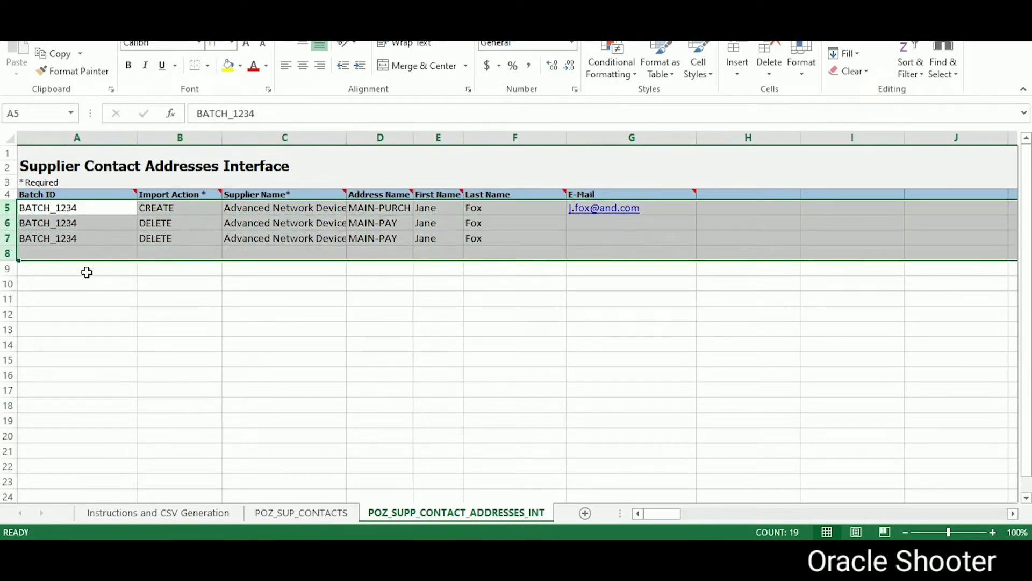
key("Delete")
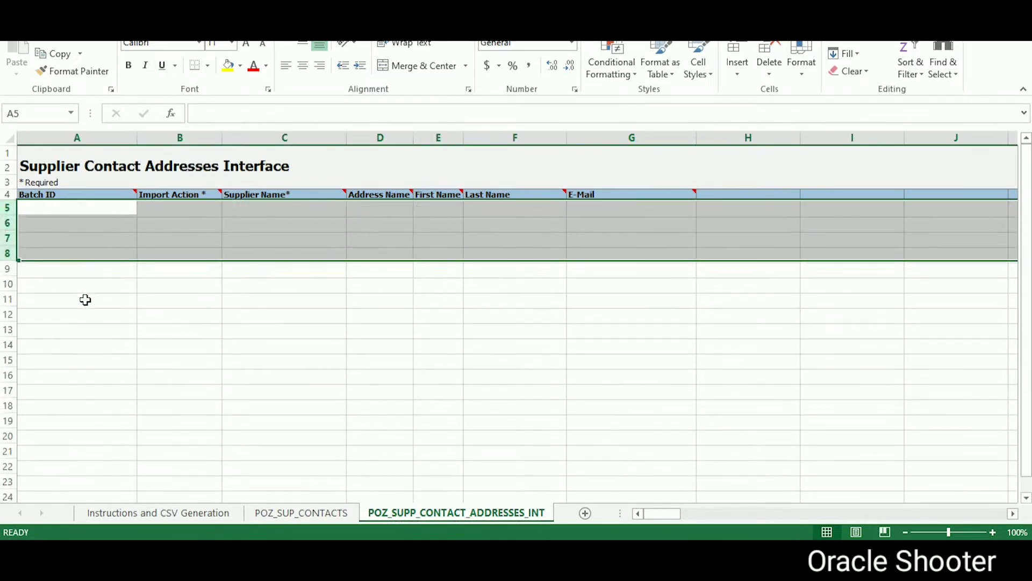
Step: Clear the sample rows 5 to 12 on the POZ_SUP_CONTACTS sheet and select cell A5
left_click(289, 514)
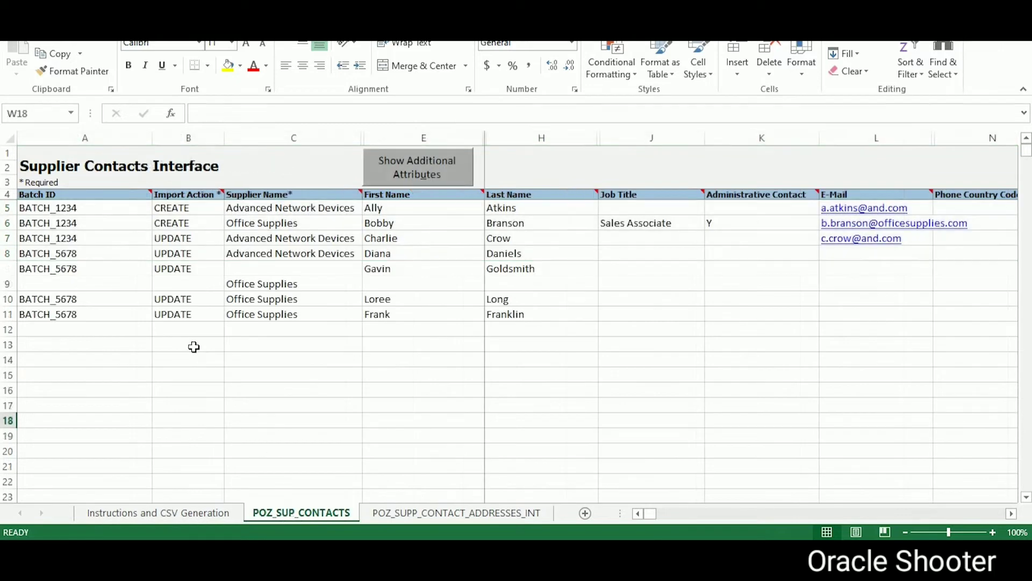
left_click_drag(3, 210, 16, 325)
key("Delete")
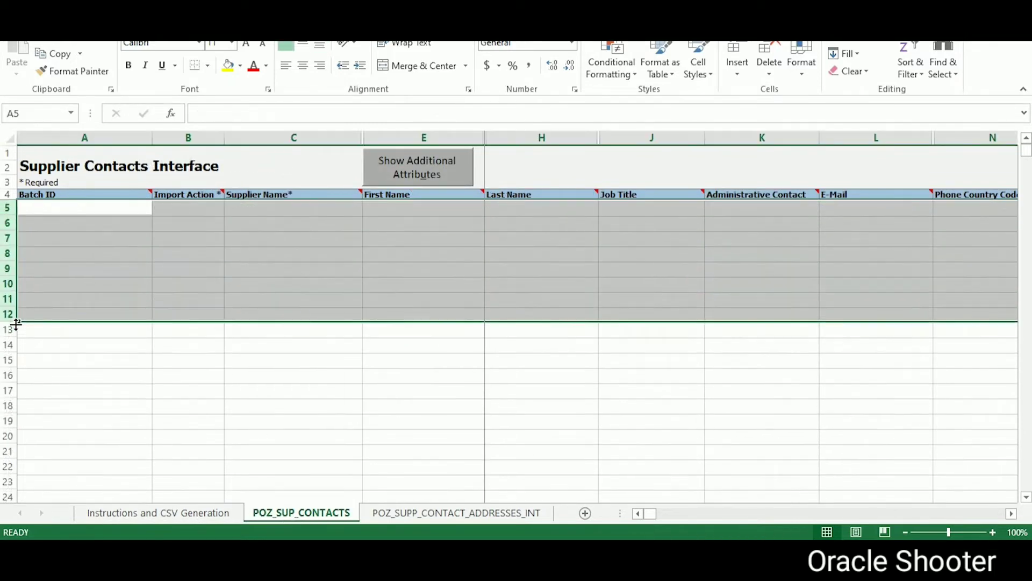
left_click(107, 207)
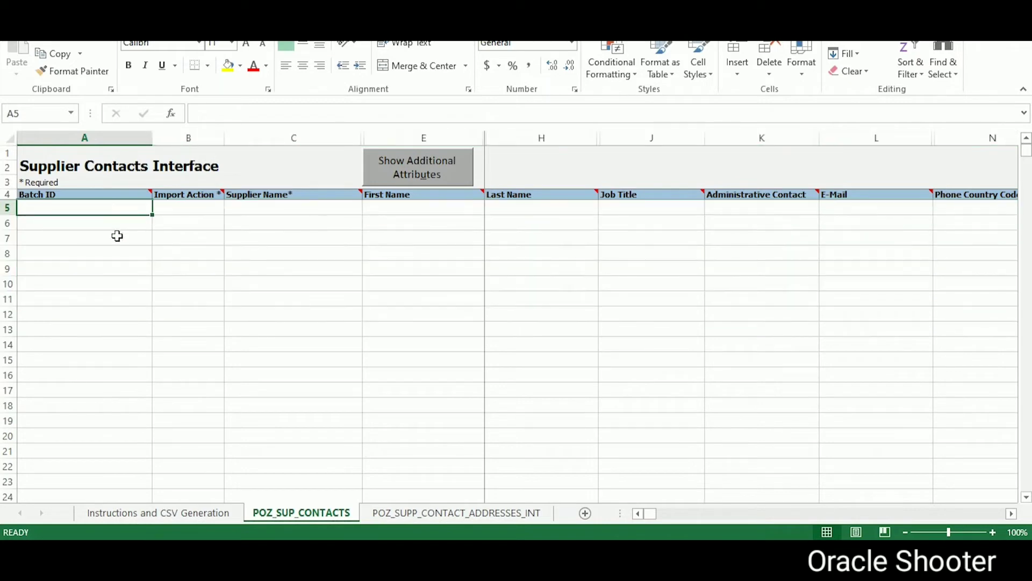
Step: Enter batch ID Batch_26JAN22 in A5 and set the import action to CREATE
type("Ba")
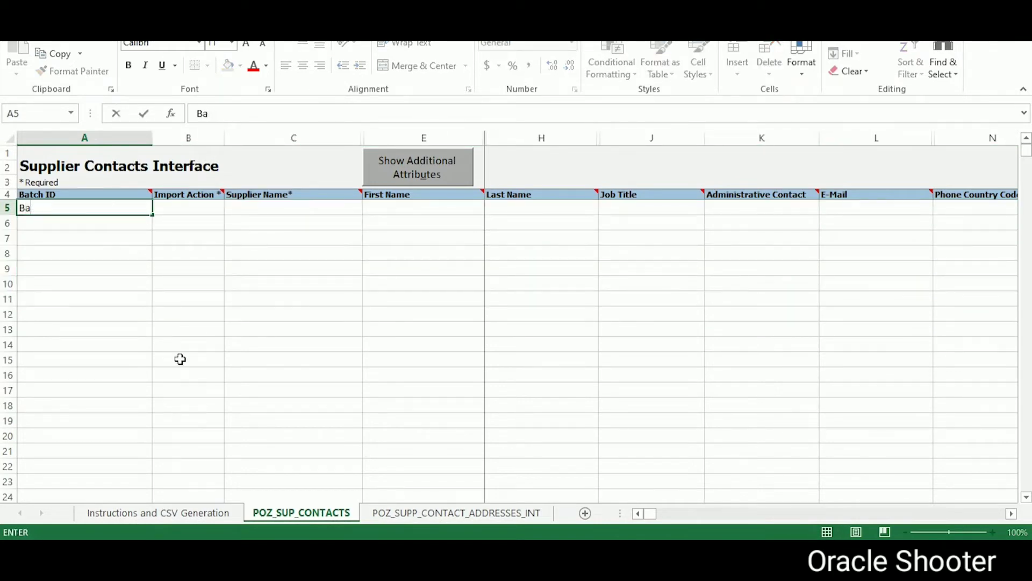
type("ctch_26JAN22")
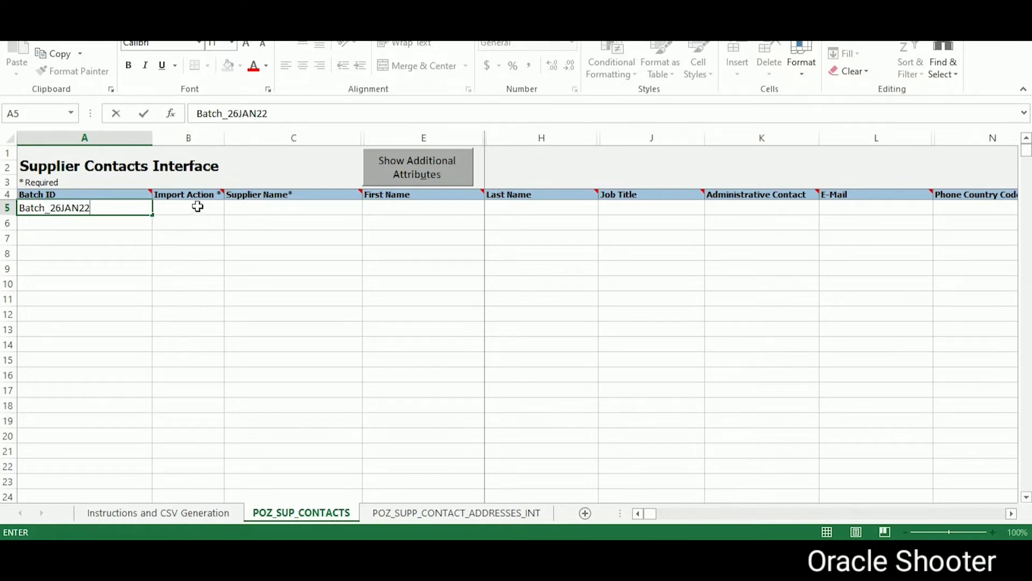
left_click(198, 207)
left_click(231, 208)
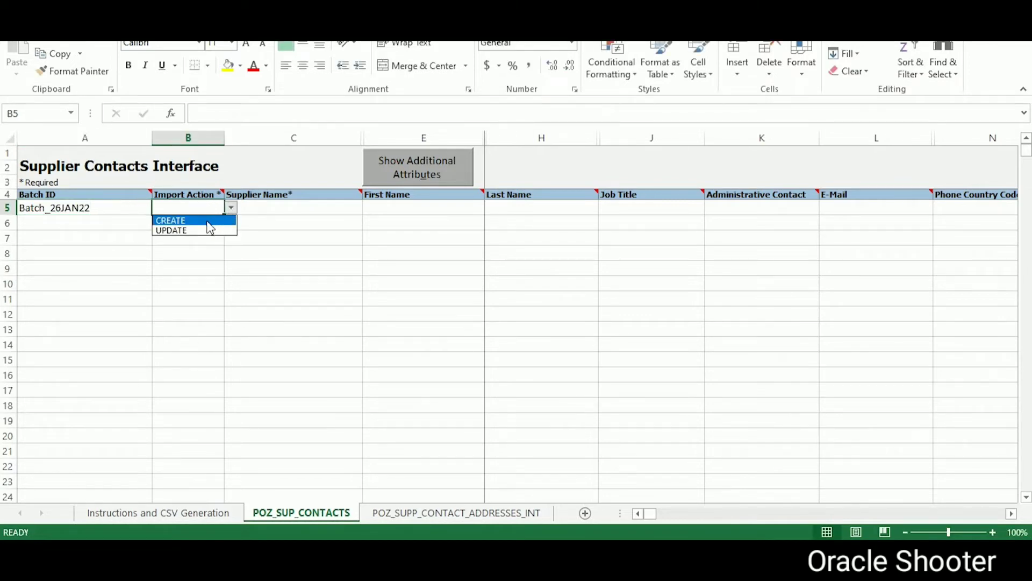
left_click(178, 220)
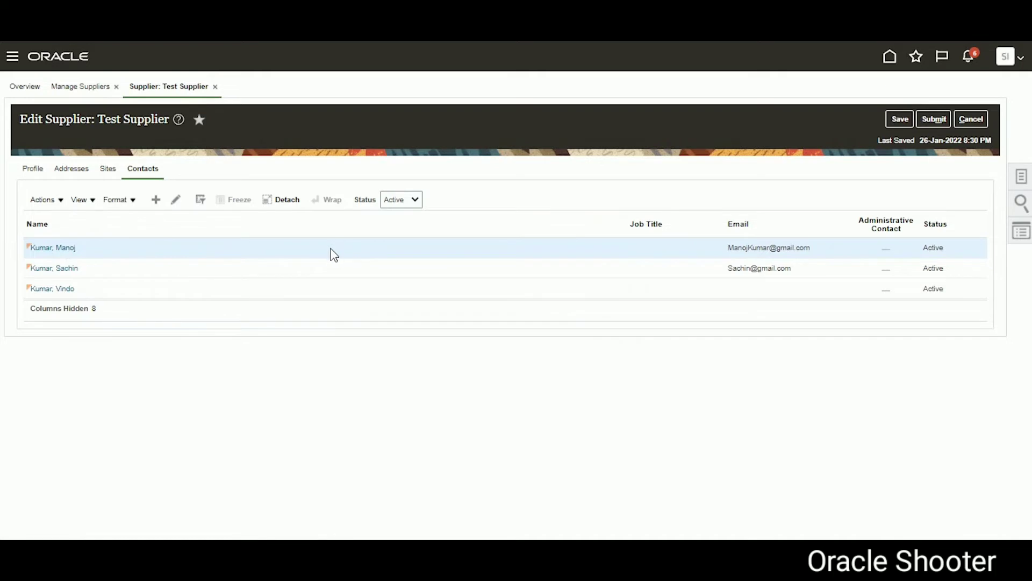
Step: Paste the supplier name Test Supplier App99 from the notes into cell C5
key("alt+Tab")
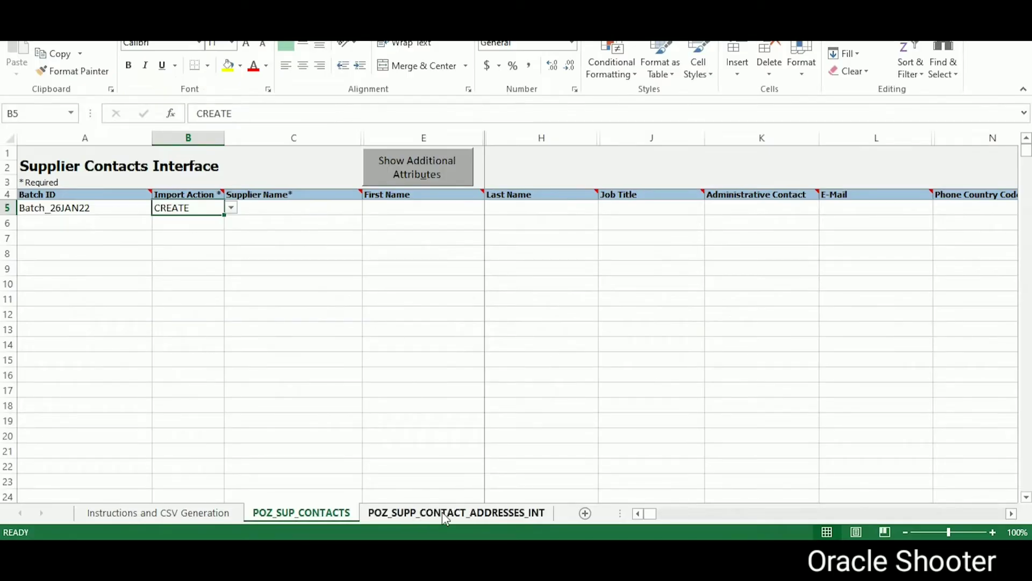
left_click(265, 205)
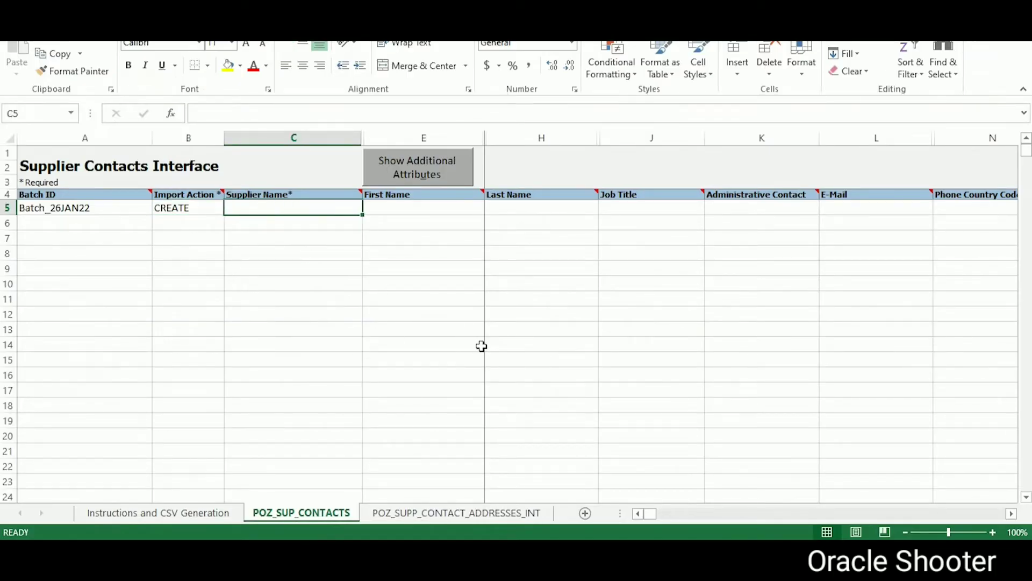
key("alt+Tab")
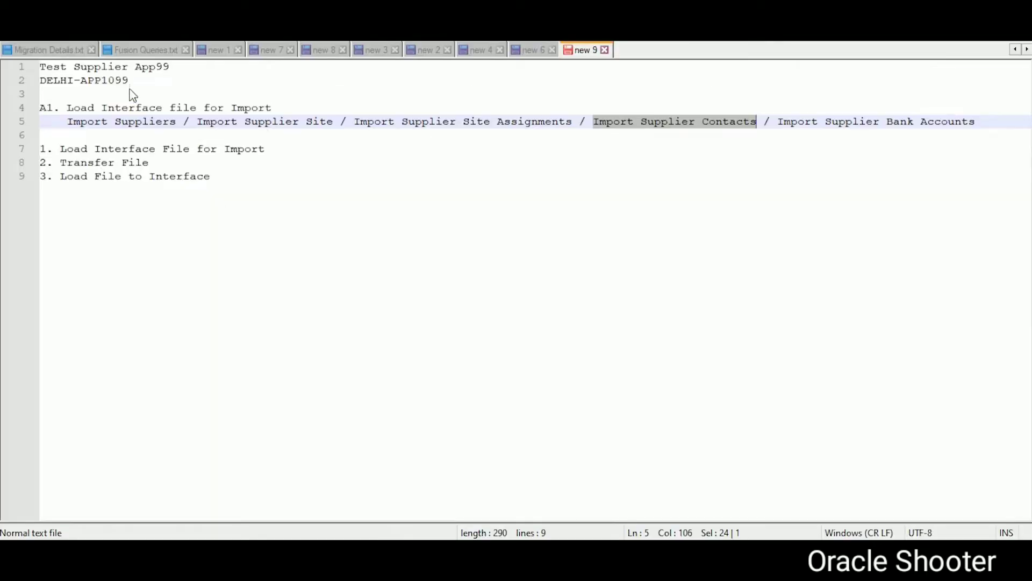
left_click_drag(180, 63, 3, 64)
key("ctrl+c")
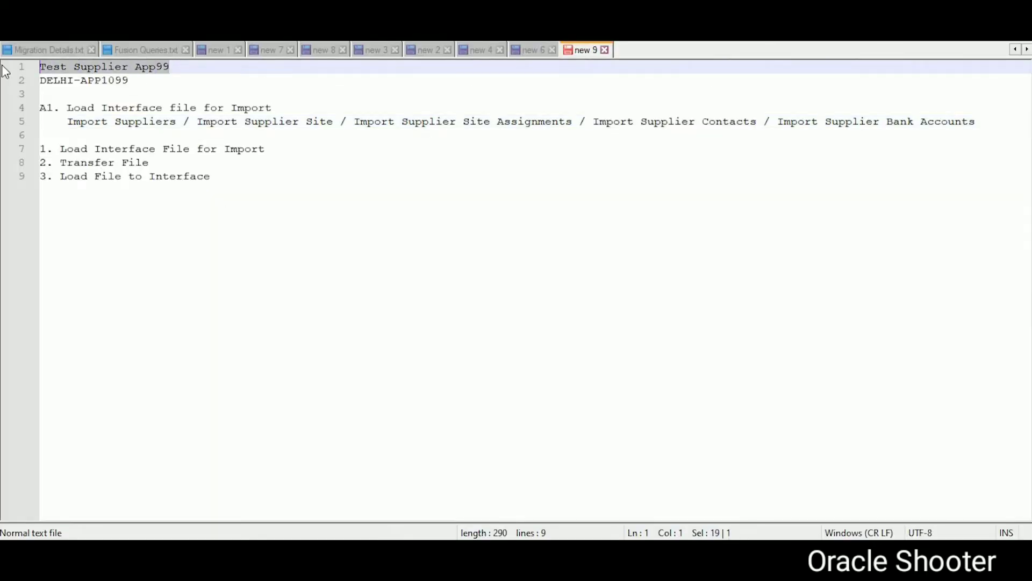
key("alt+Tab")
left_click(244, 112)
key("ctrl+v")
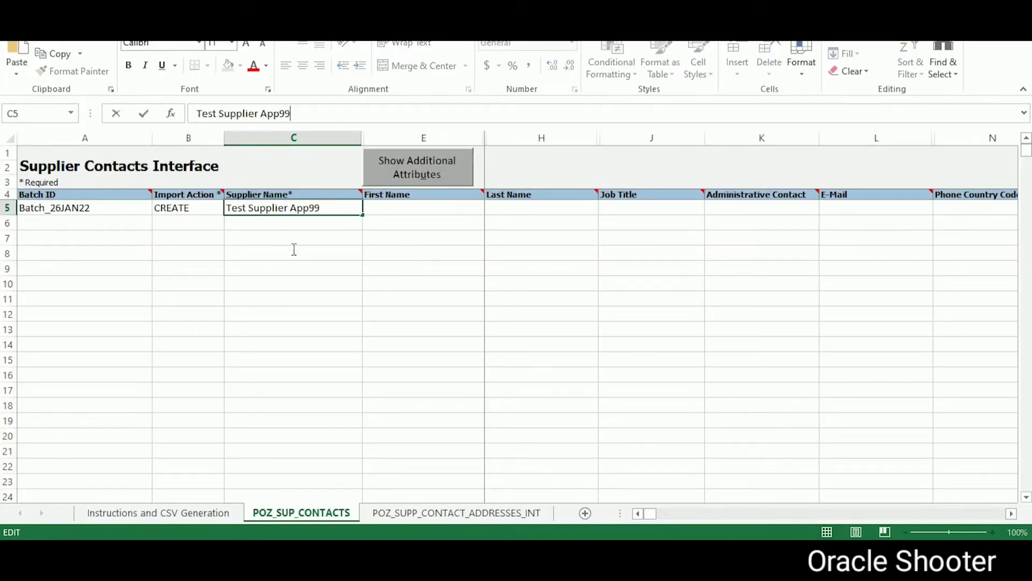
left_click(398, 211)
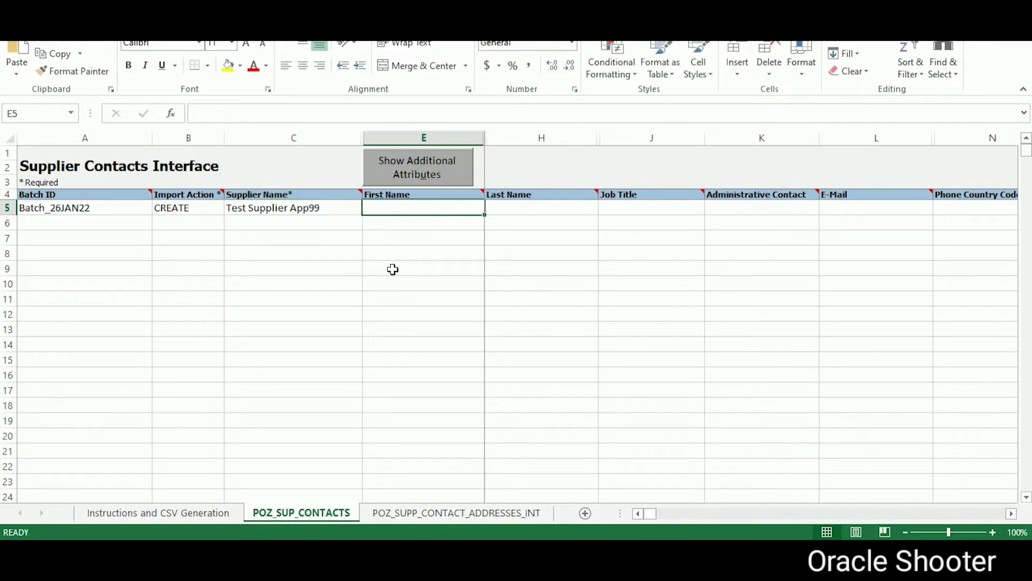
Step: Fill in the contact's first name, last name and e-mail address on row 5
key("Tab")
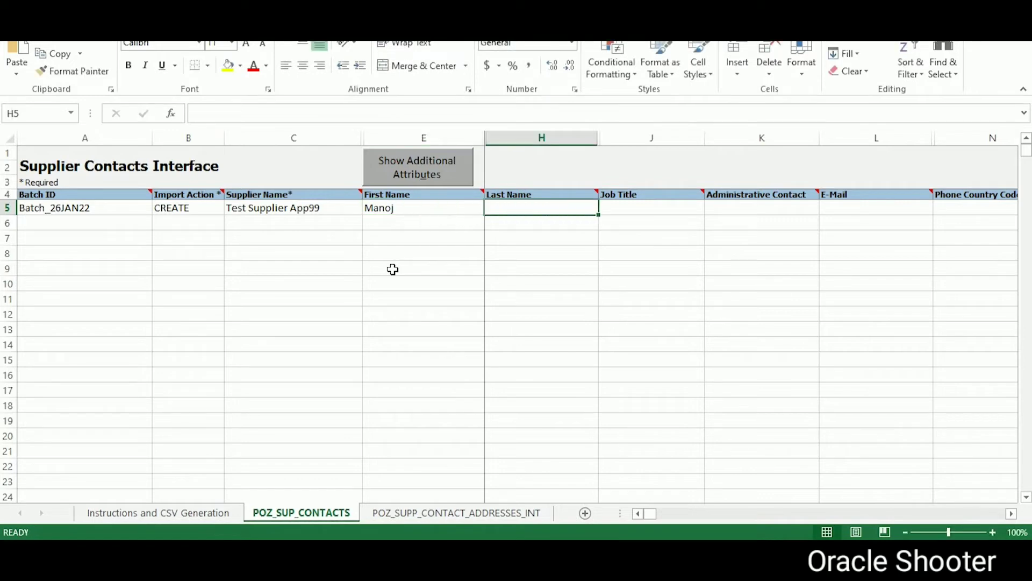
key("Tab")
key("Tab")
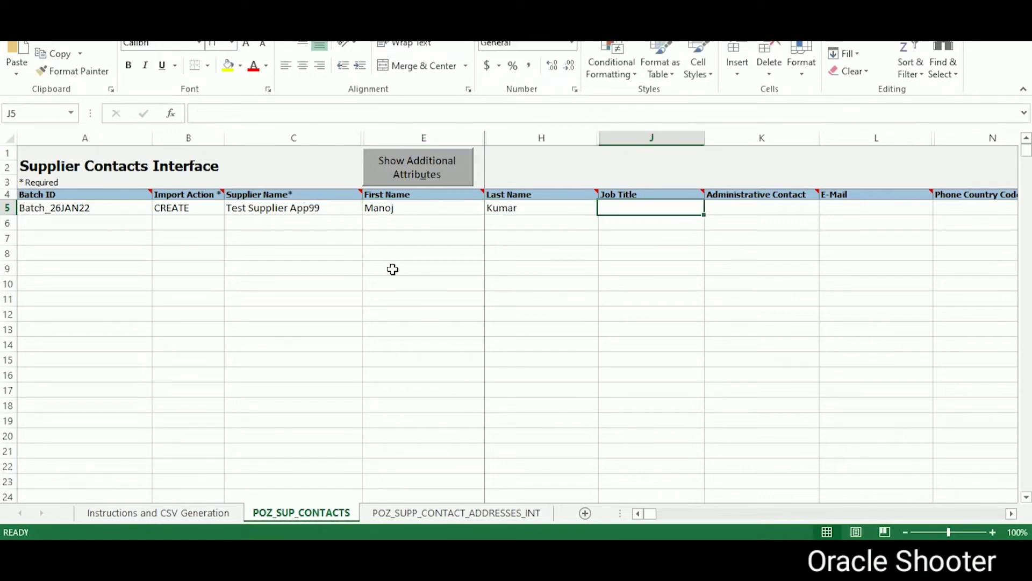
key("Tab")
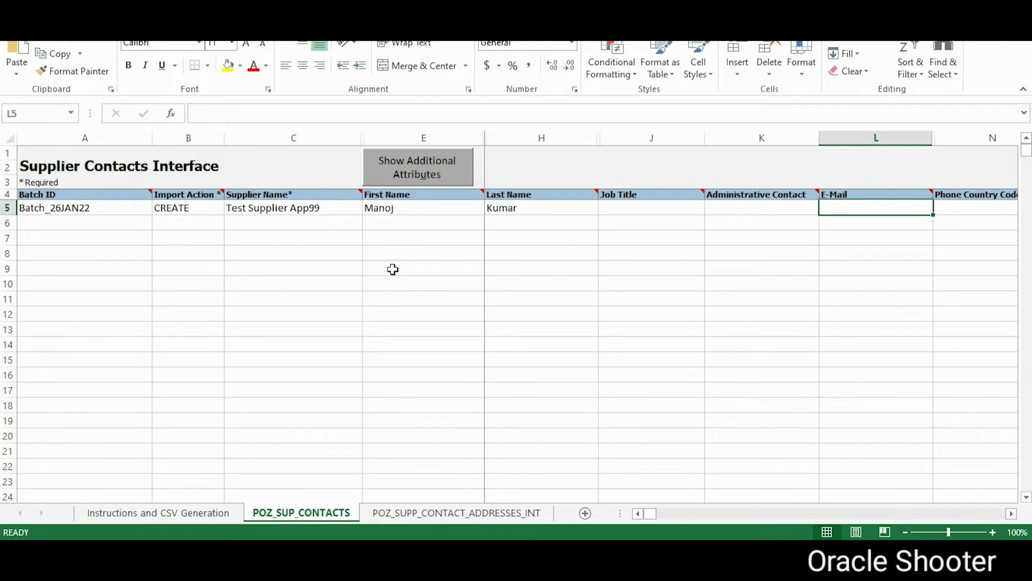
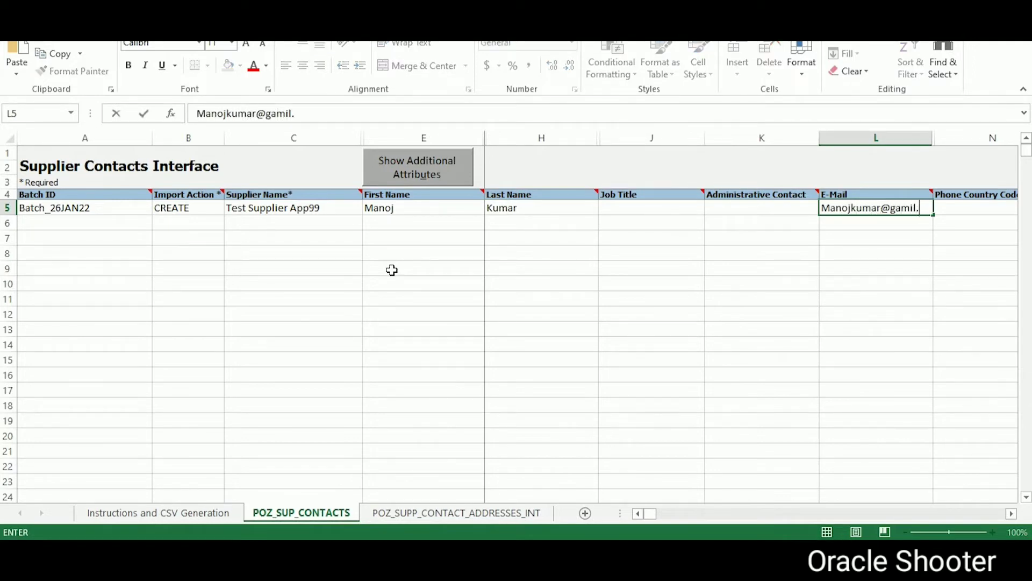
key("Tab")
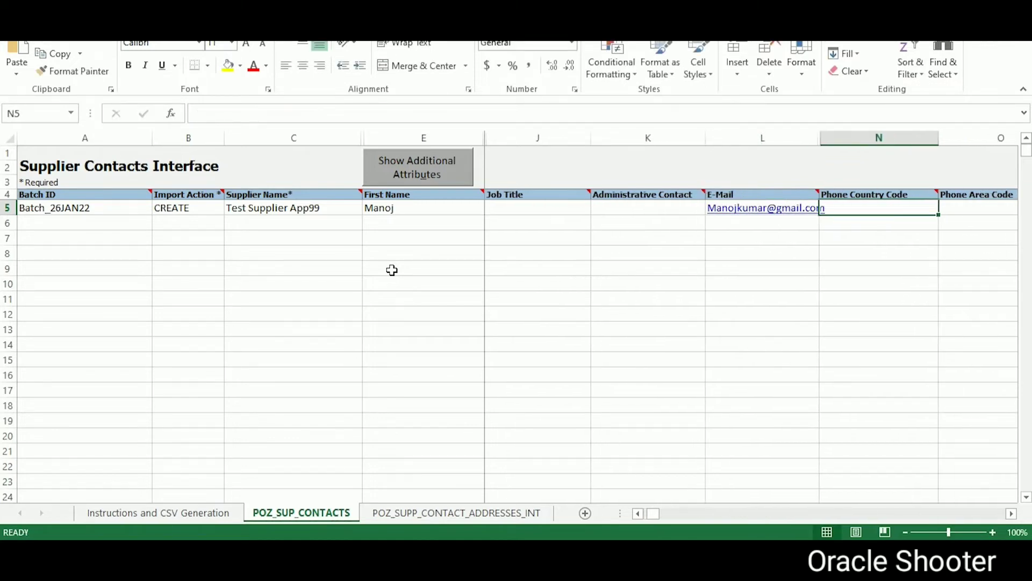
Step: Enter the contact's phone area code and phone number in O5 and P5
key("Tab")
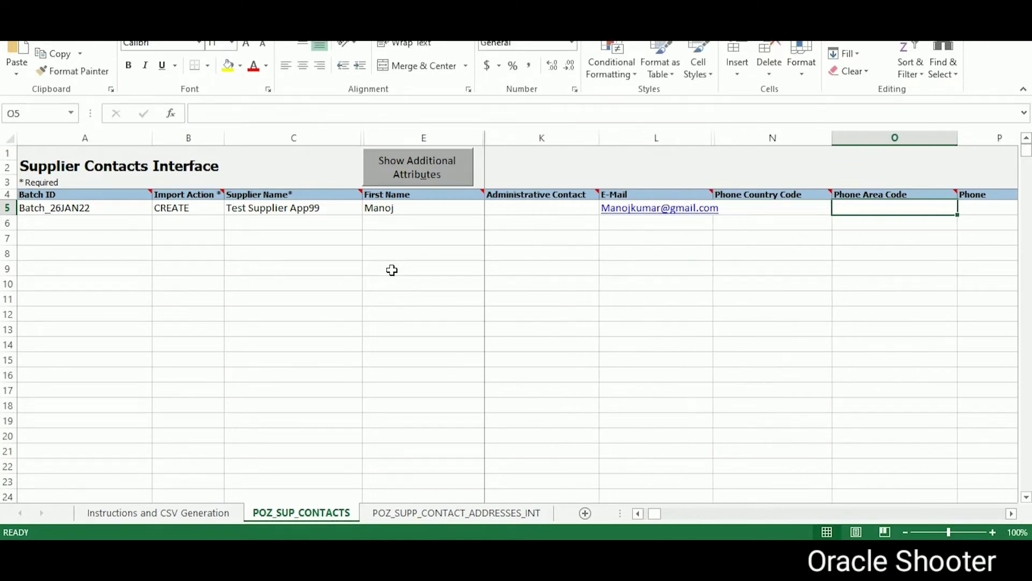
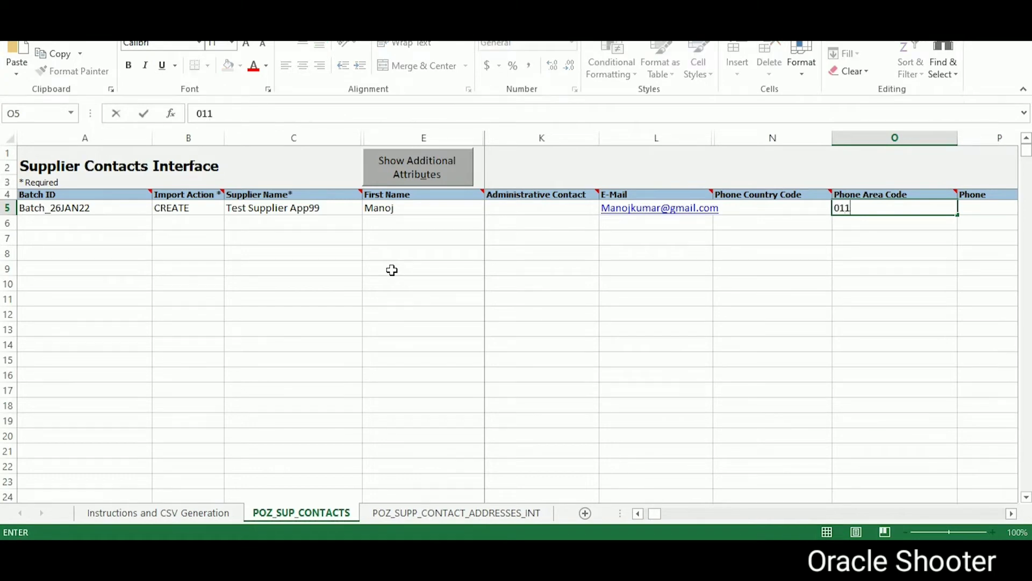
key("Tab")
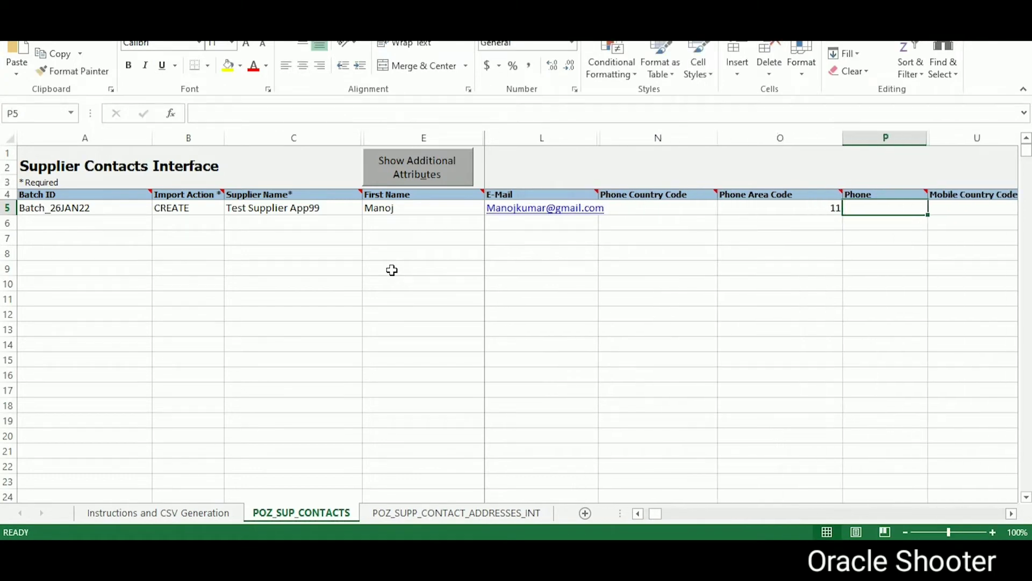
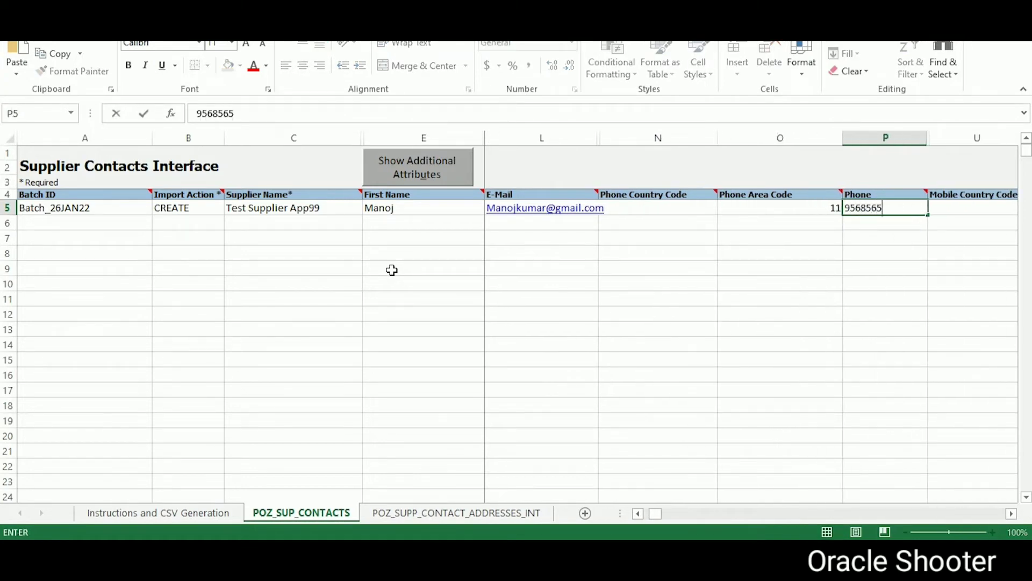
key("Tab")
key("Tab")
key("Tab")
key("Tab")
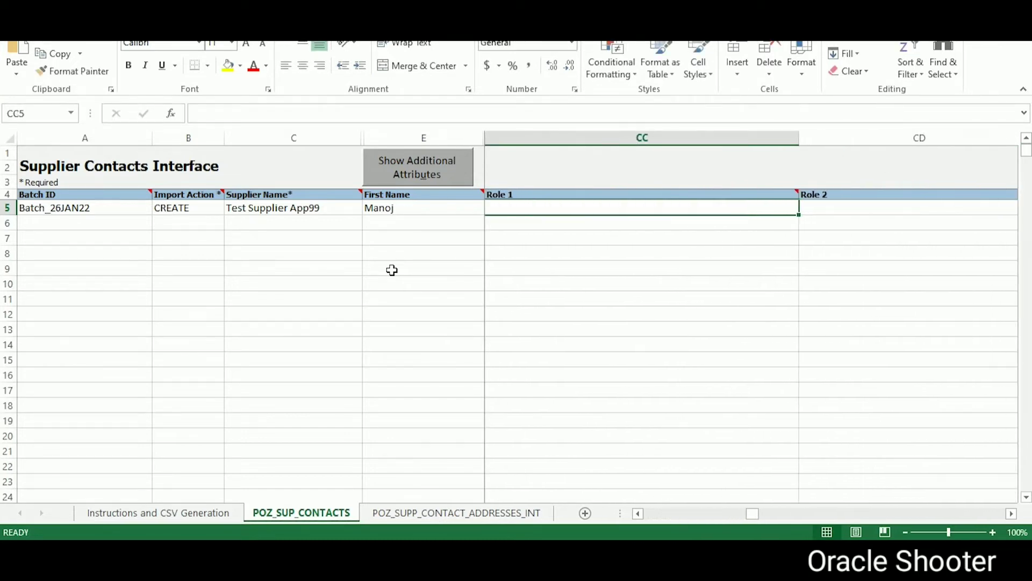
Step: Copy the supplier name Test Supplier App99 from C5 for use in Oracle
key("Home")
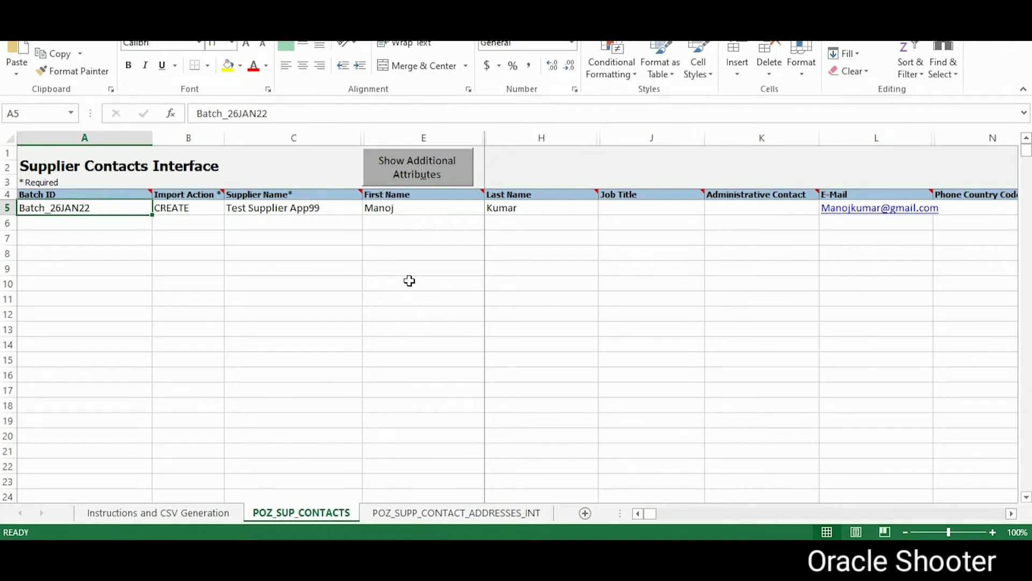
left_click(319, 208)
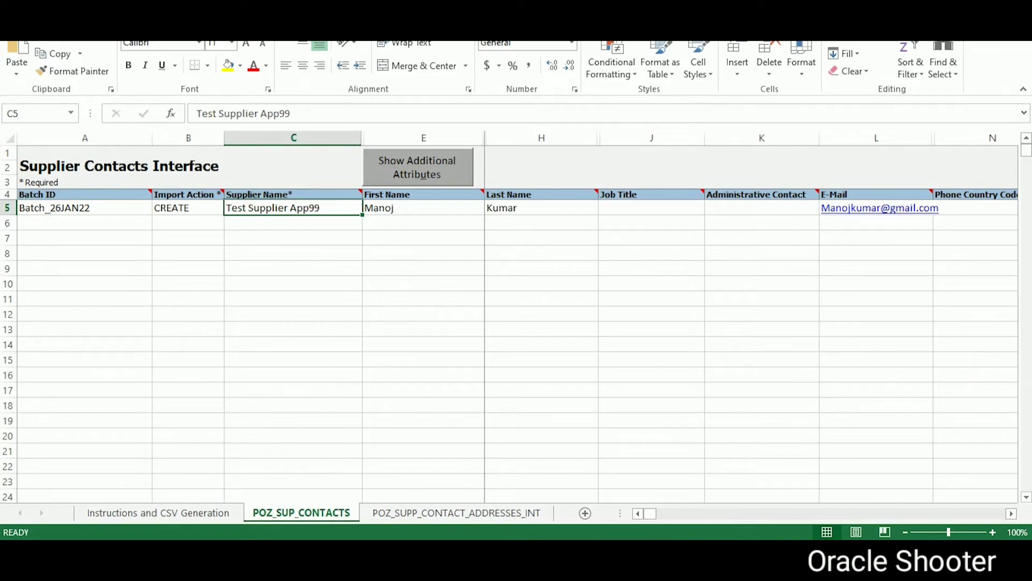
key("ctrl+c")
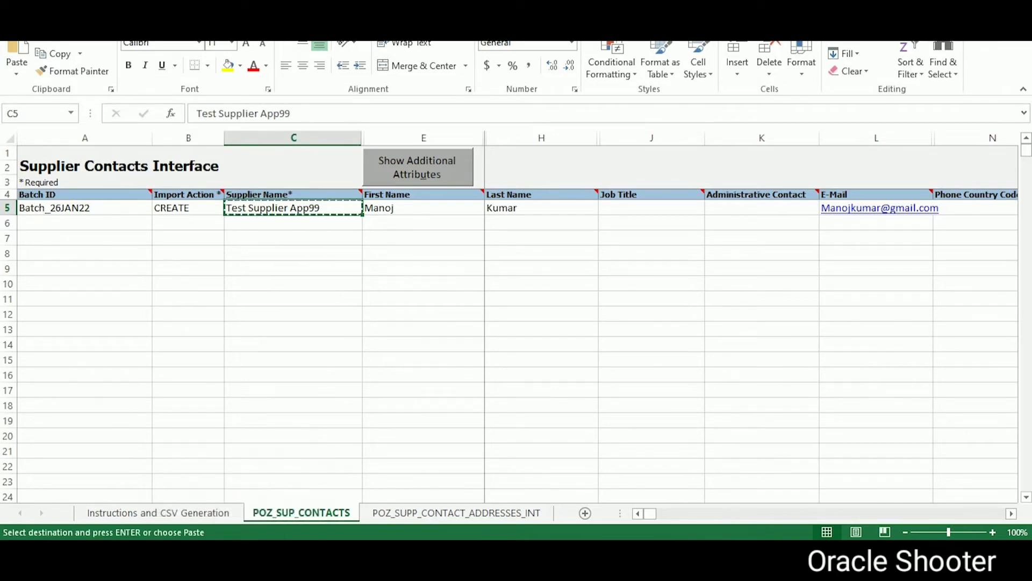
key("alt+Tab")
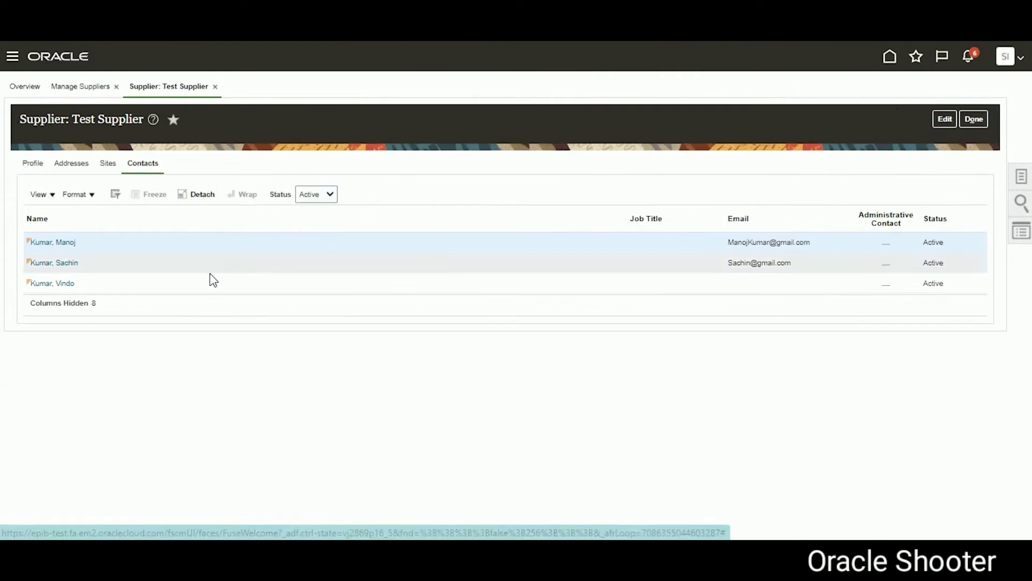
Step: Finish with Test Supplier, open Test Supplier App99's addresses and select the DELHI-APP99 name
left_click(988, 119)
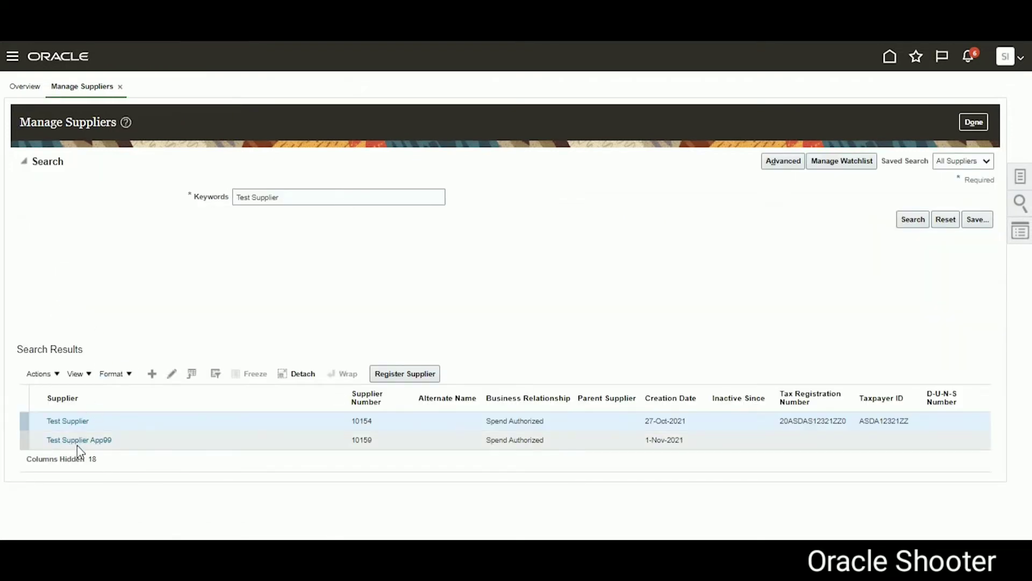
left_click(79, 439)
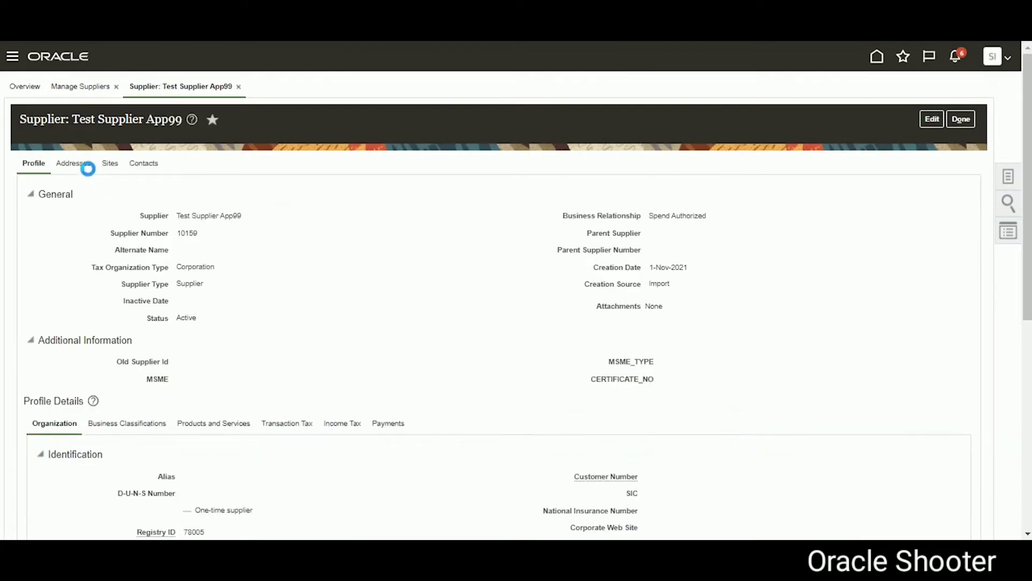
left_click(81, 164)
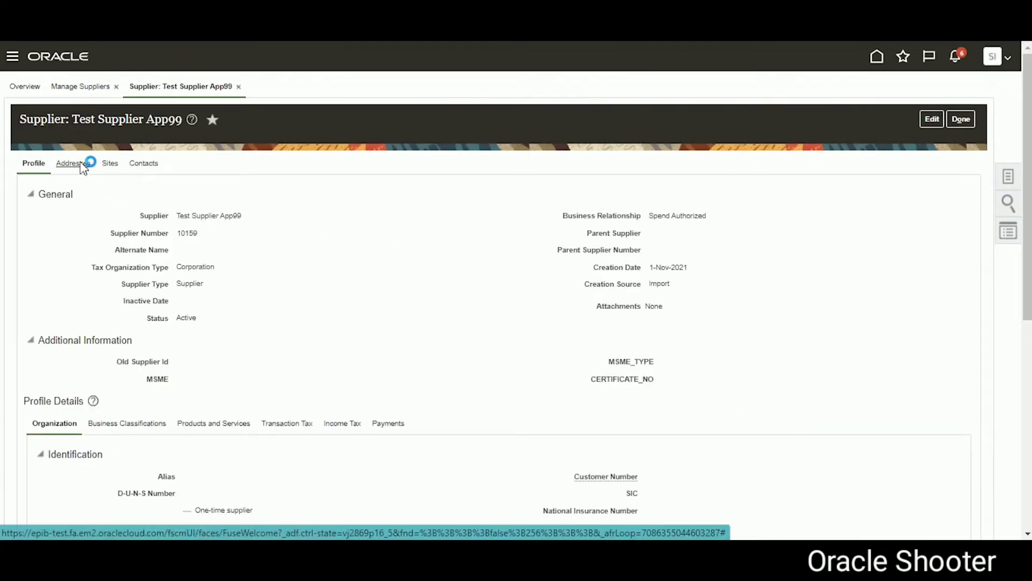
left_click_drag(86, 246, 48, 248)
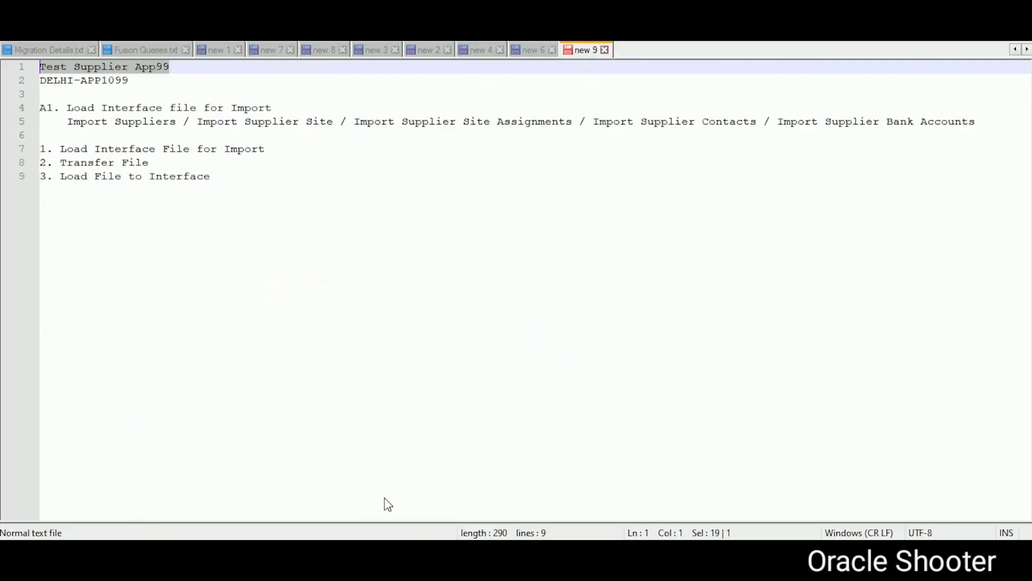
Step: Paste DELHI-APP99 onto line 12 of the Notepad++ notes and select it for copying
left_click(342, 250)
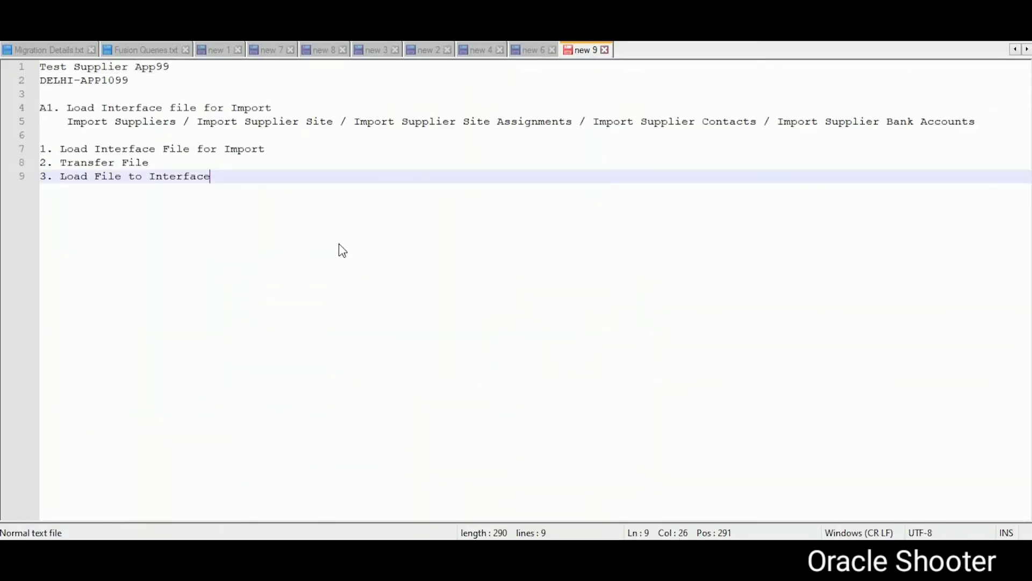
key("Return")
key("Return")
key("Return")
key("ctrl+v")
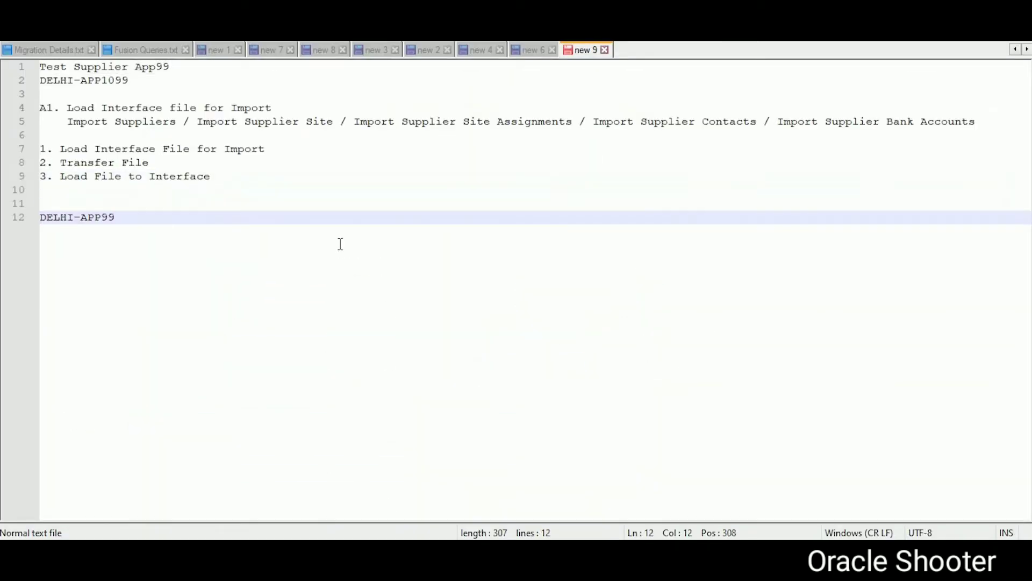
key("shift+Home")
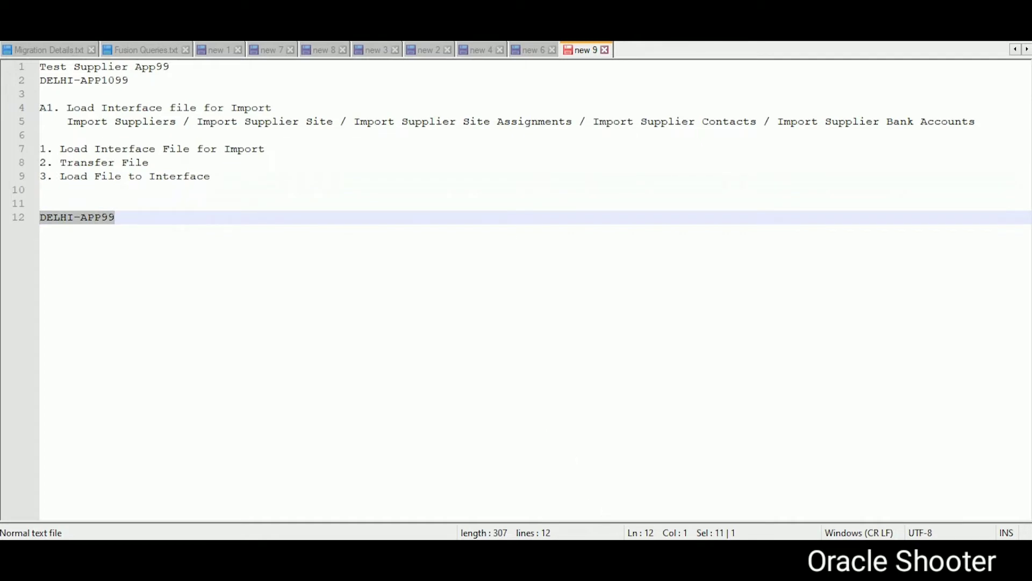
key("alt+Tab")
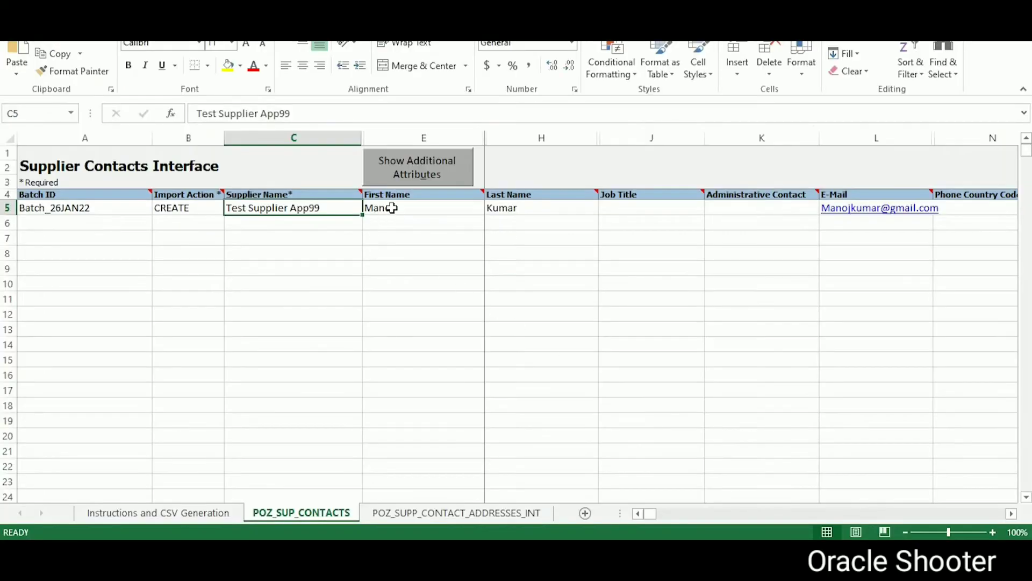
Step: Paste DELHI-APP99 into Address Name cell D5 on POZ_SUPP_CONTACT_ADDRESSES_INT
left_click(403, 512)
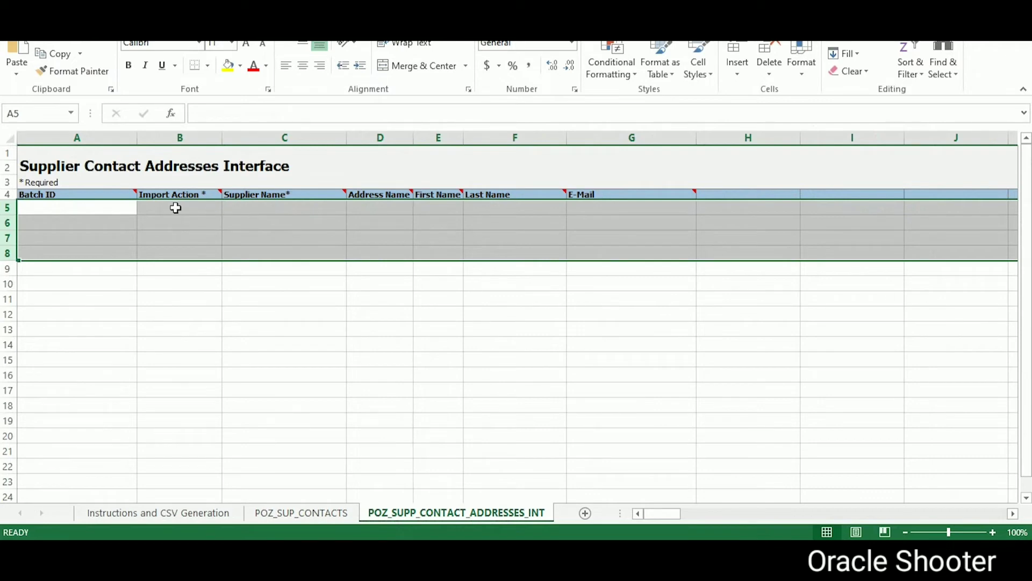
left_click(176, 208)
left_click(365, 207)
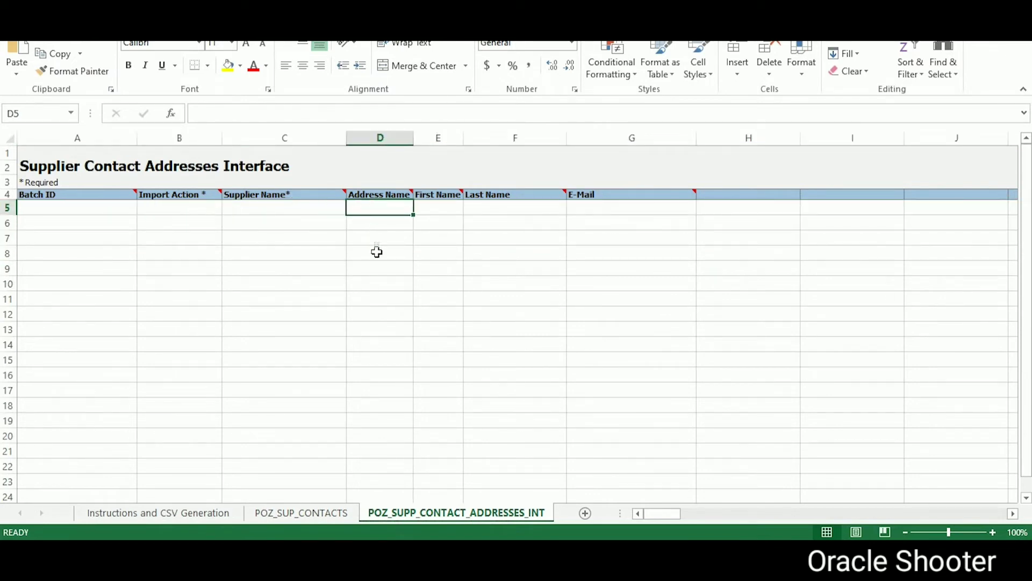
key("ctrl+v")
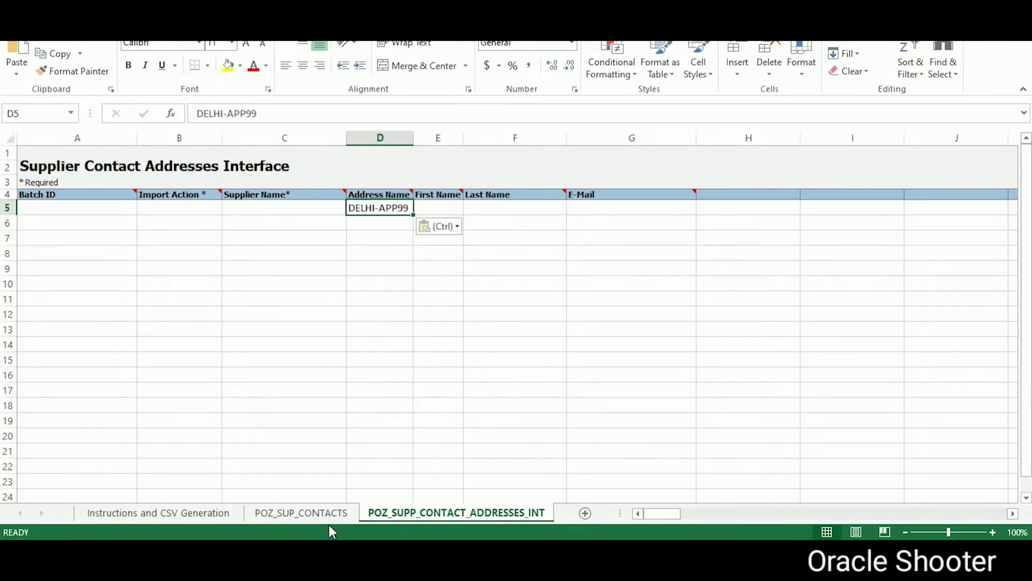
Step: Copy Test Supplier App99 into Supplier Name C5 and set Import Action to CREATE
left_click(322, 513)
key("ctrl+c")
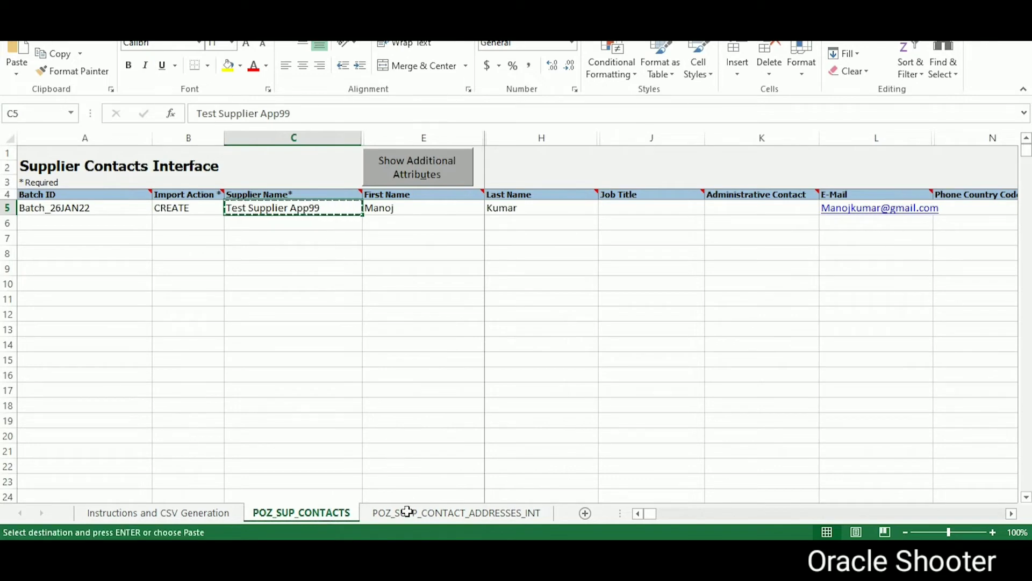
left_click(405, 511)
left_click(294, 209)
key("ctrl+v")
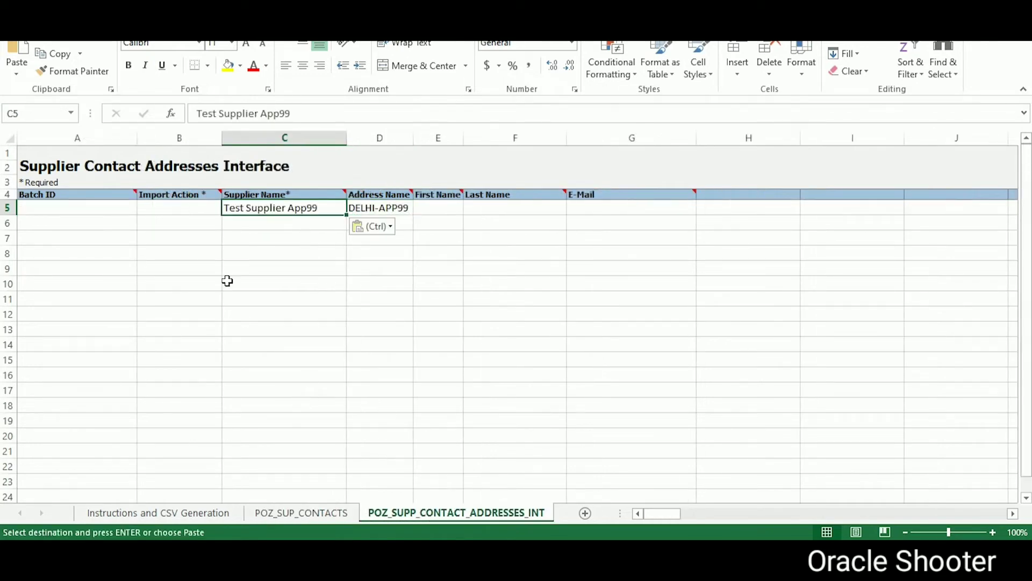
left_click(198, 206)
left_click(227, 207)
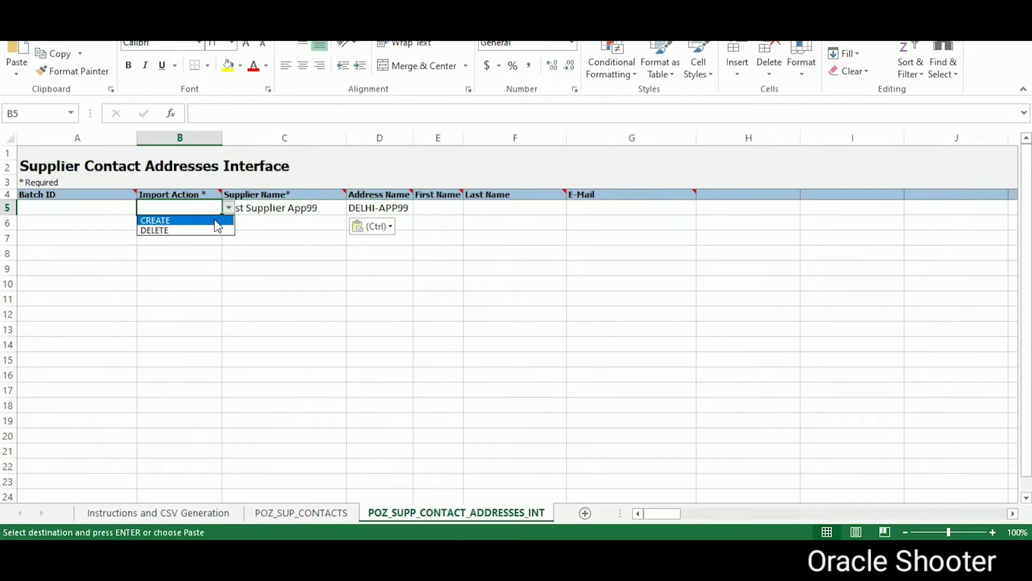
left_click(215, 220)
left_click(118, 209)
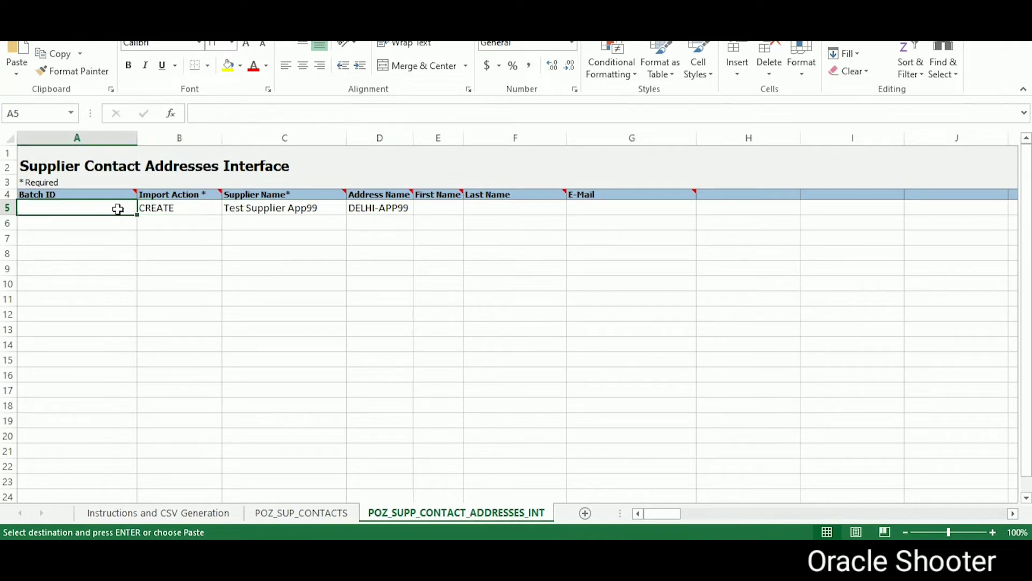
Step: Copy batch ID Batch_26JAN22 from the contacts sheet into Batch ID cell A5
left_click(299, 508)
left_click(95, 207)
key("ctrl+c")
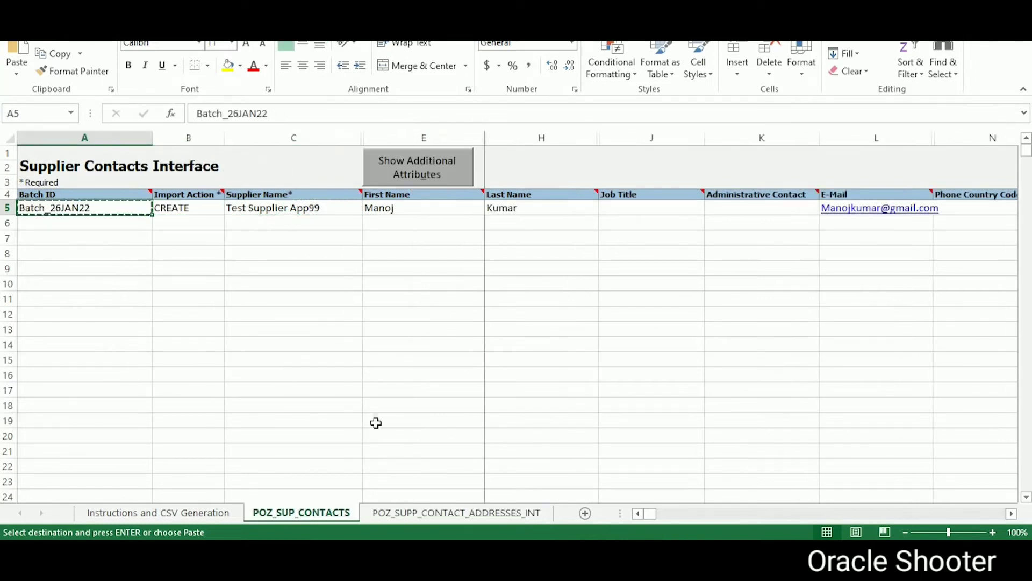
left_click(424, 512)
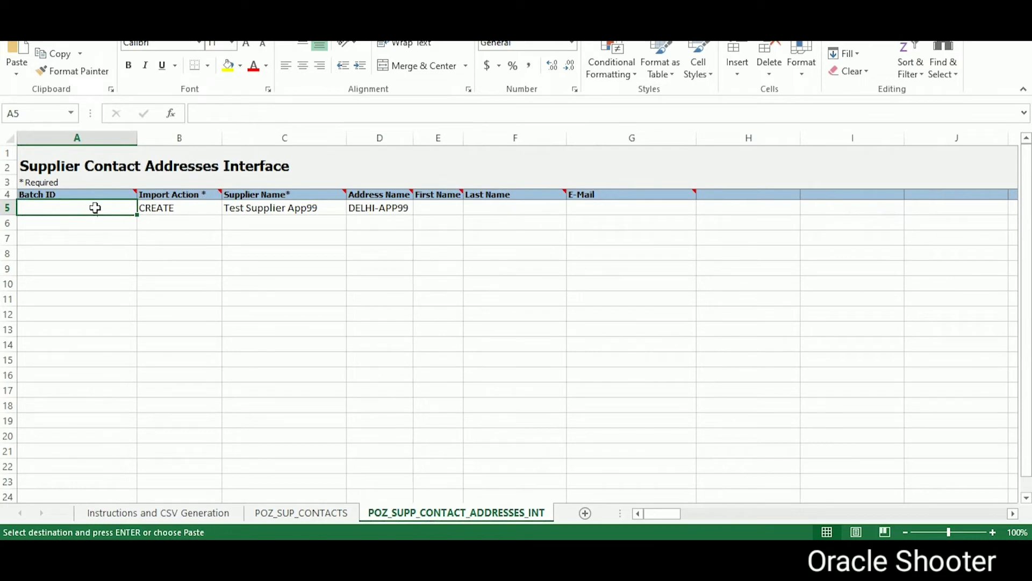
key("ctrl+v")
Step: Copy the contact's first name and last name into cells E5 and F5 of the addresses sheet
left_click(435, 209)
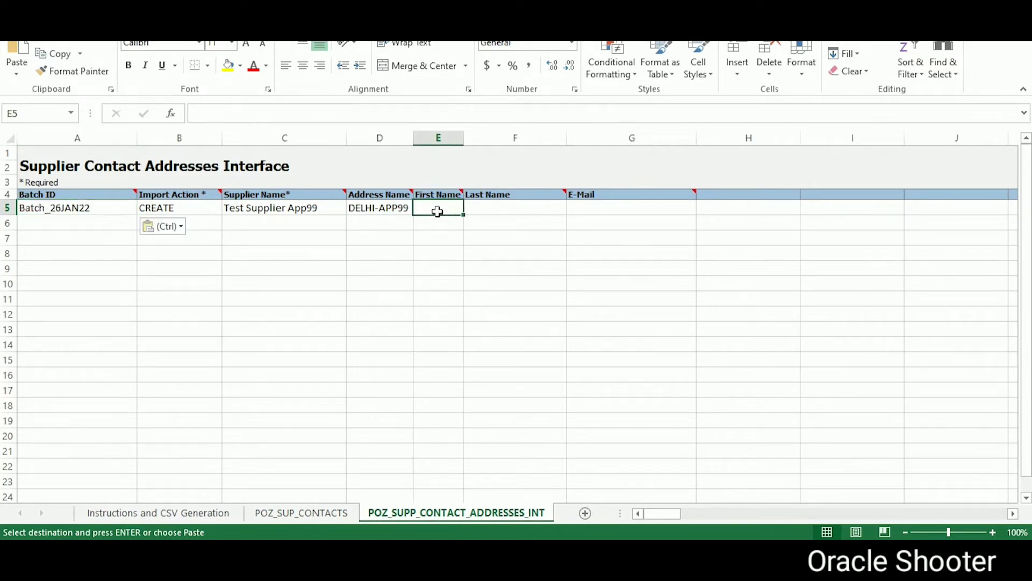
left_click(331, 504)
left_click(395, 209)
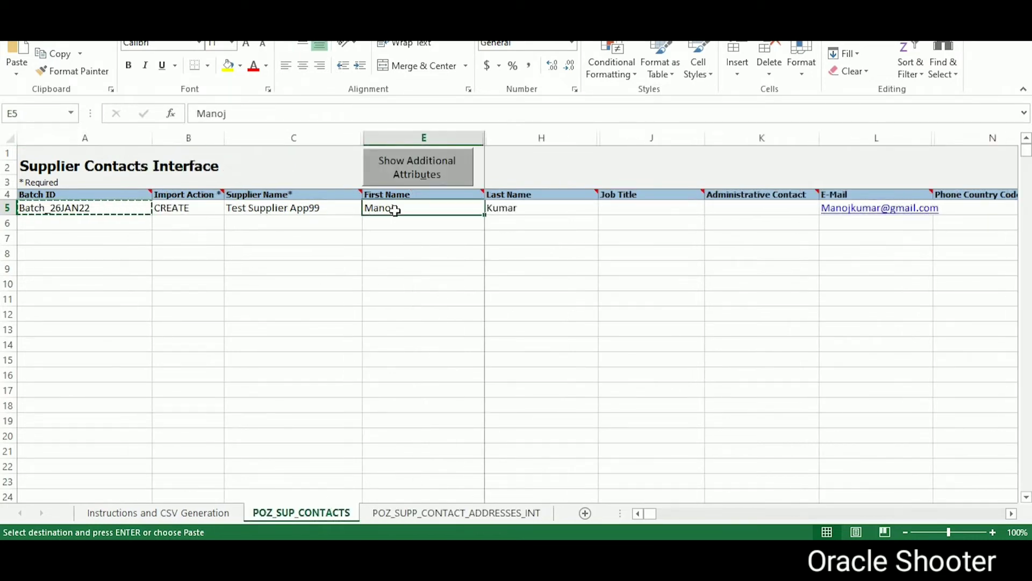
key("ctrl+c")
left_click(436, 513)
key("ctrl+v")
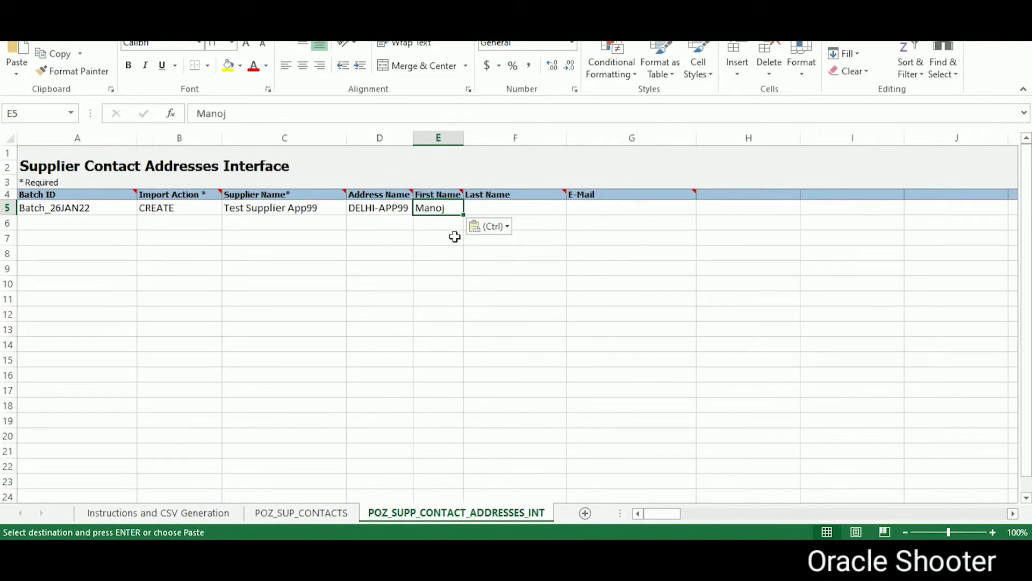
left_click(505, 210)
left_click(333, 512)
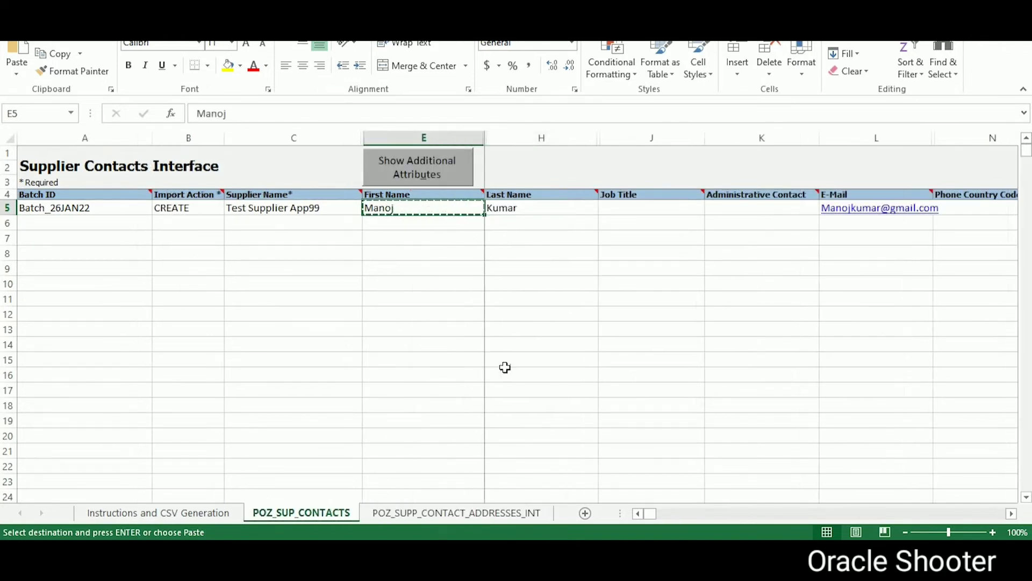
left_click(511, 210)
key("ctrl+c")
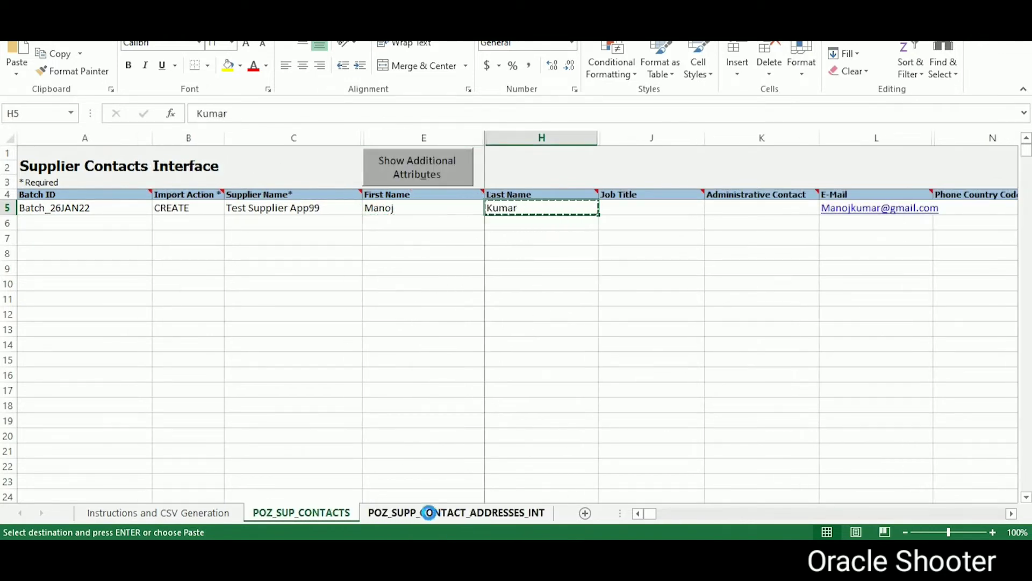
left_click(429, 512)
key("ctrl+v")
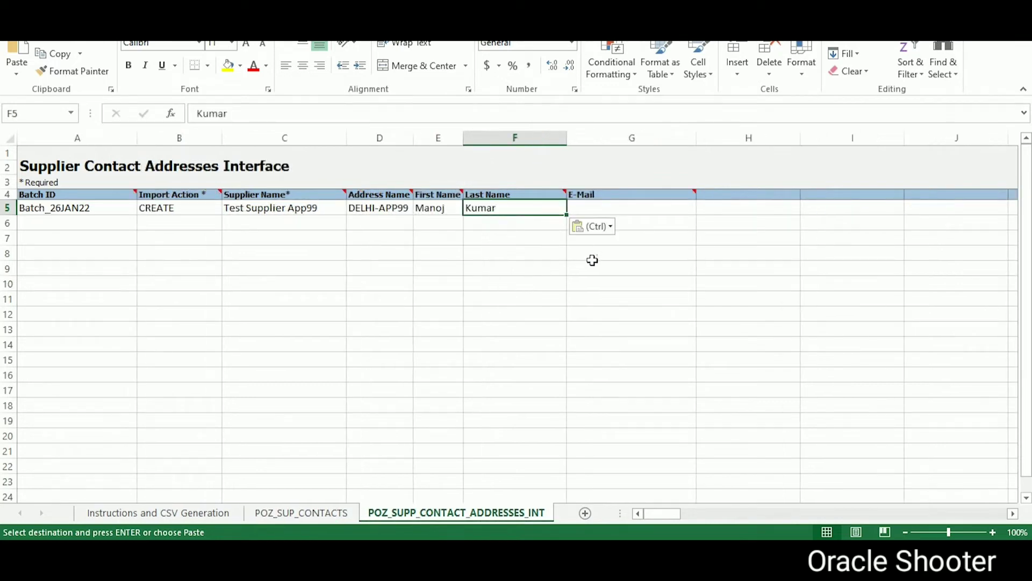
Step: Review row 5, save the workbook past the personal information warning, and open Instructions and CSV Generation
key("Right")
key("Right")
key("Left")
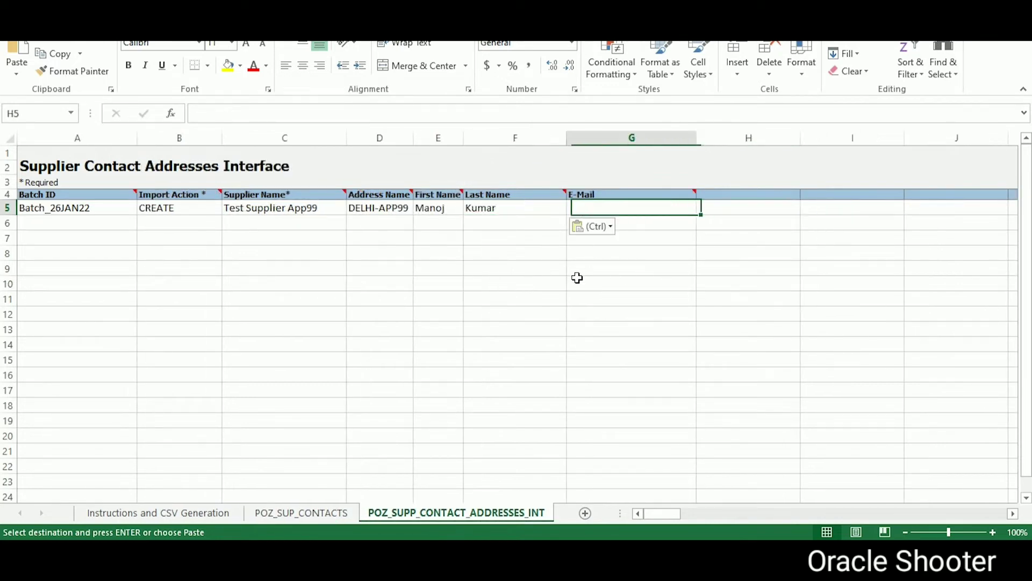
key("Left")
key("Left")
key("Left")
key("Left")
key("Left")
key("Left")
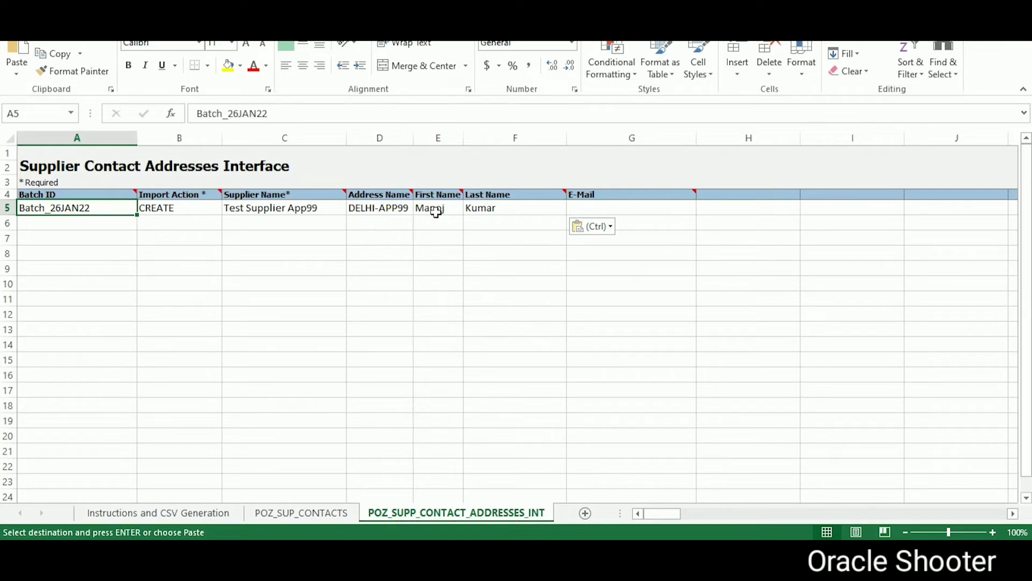
left_click(436, 211)
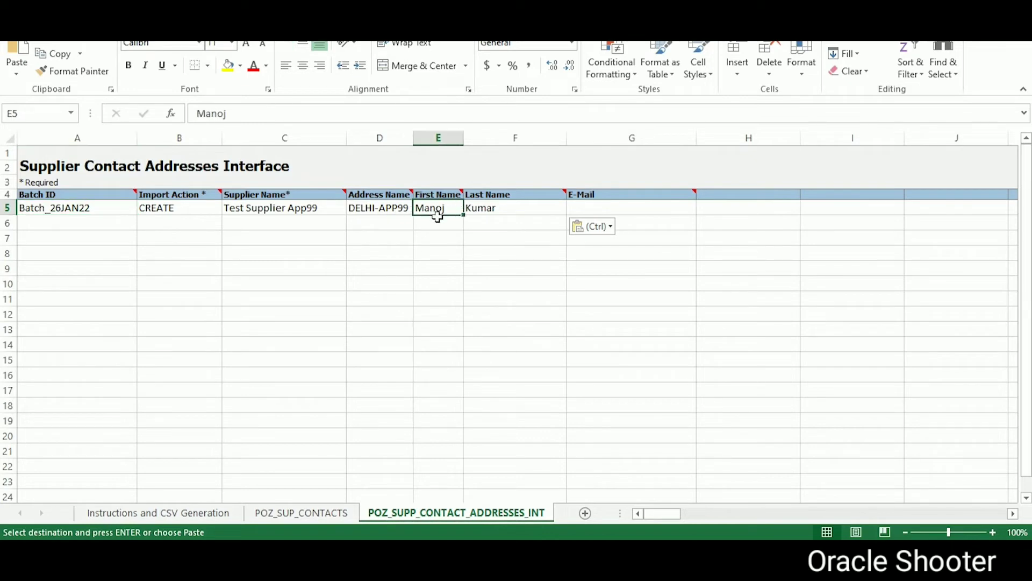
left_click(370, 209)
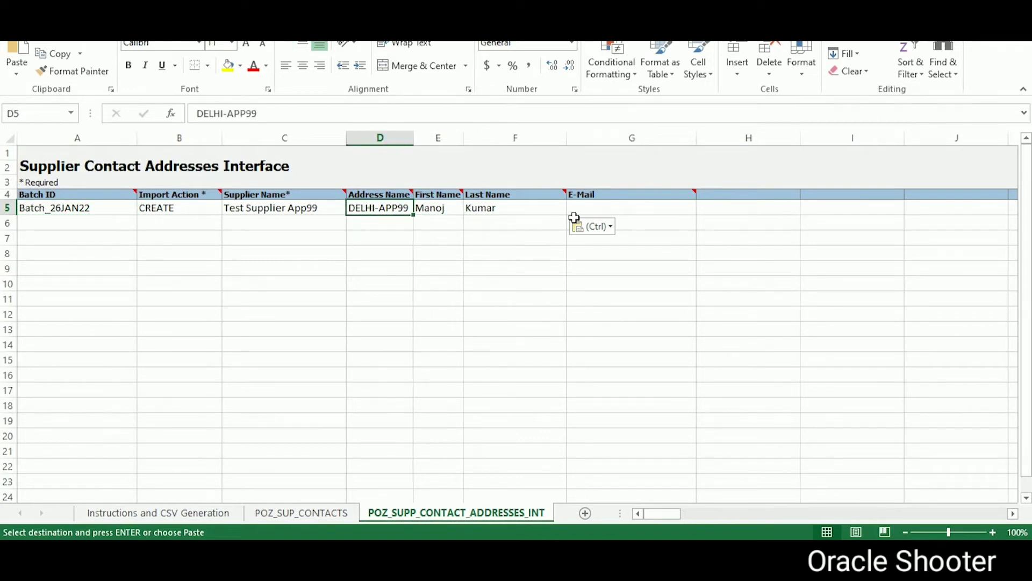
left_click(301, 514)
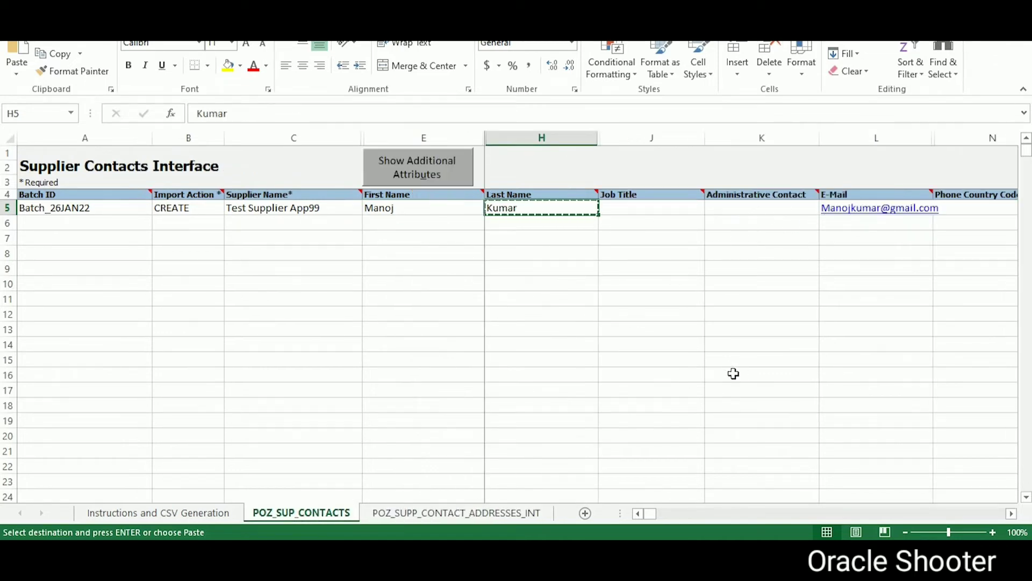
key("ctrl+s")
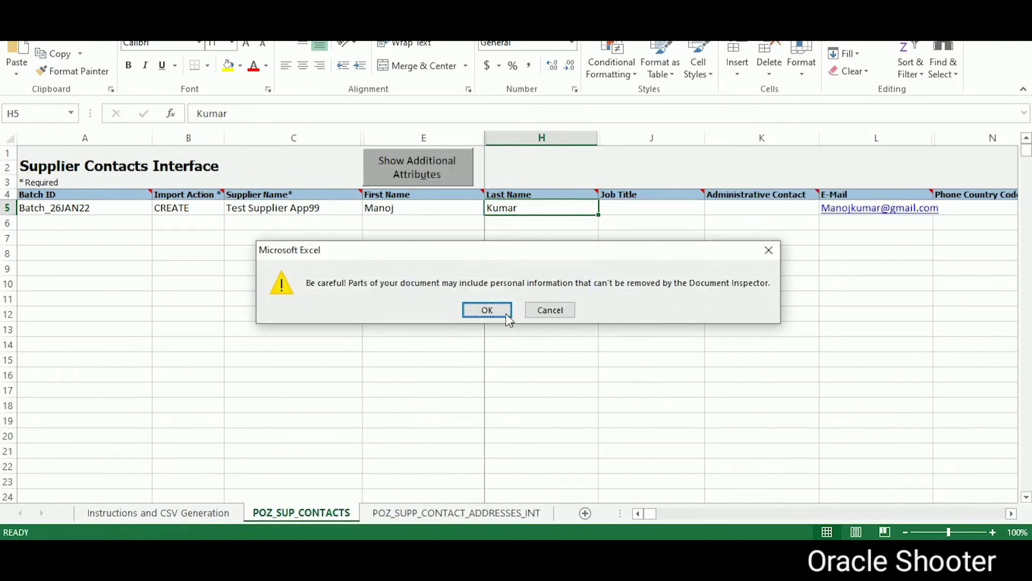
left_click(494, 312)
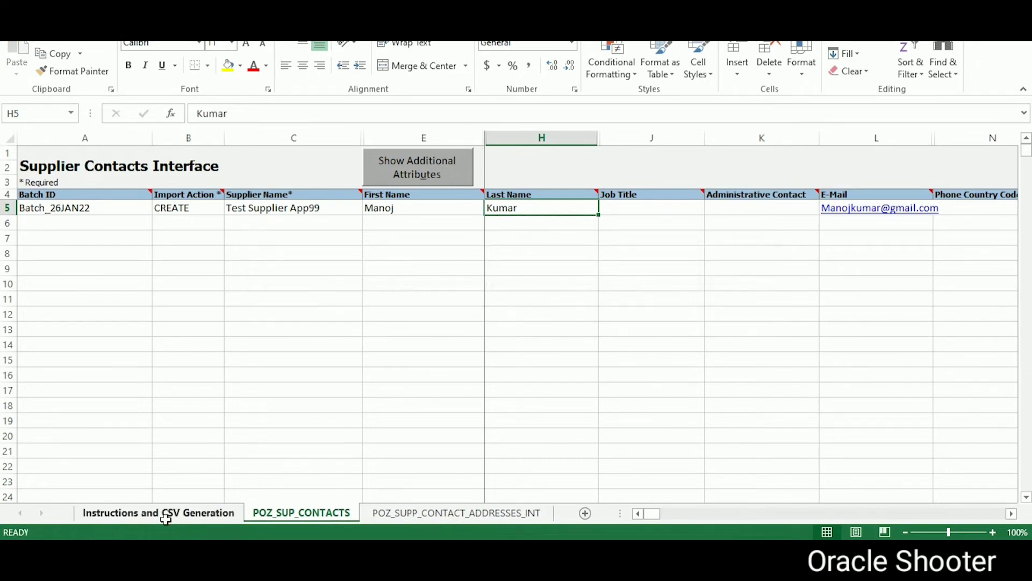
left_click(162, 514)
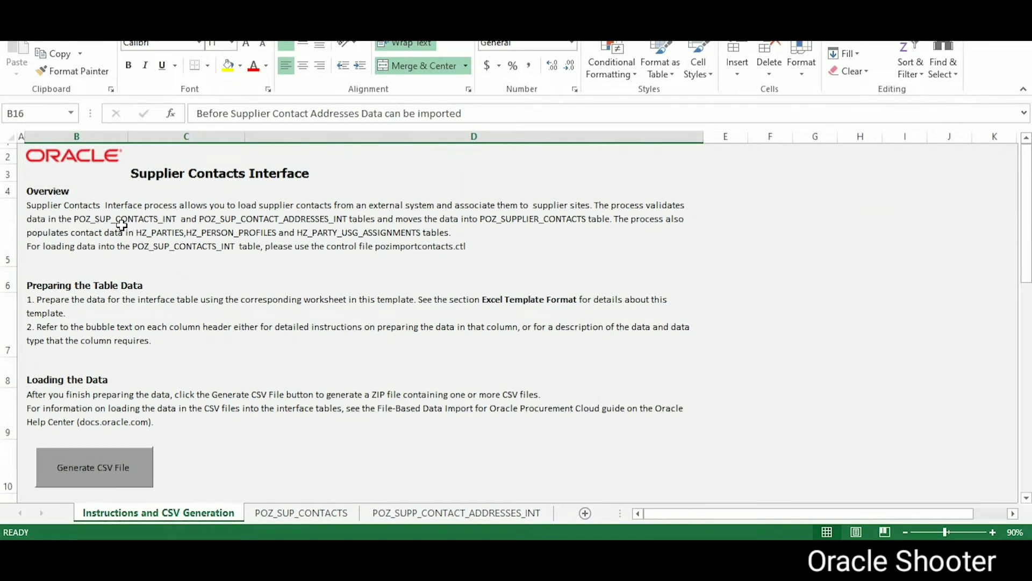
left_click(104, 222)
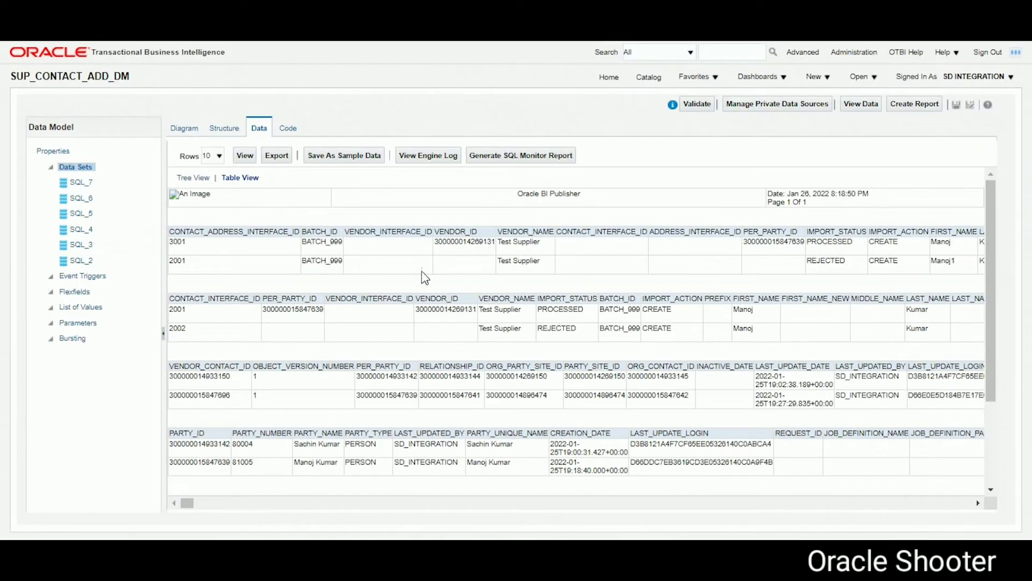
scroll(443, 440, "down", 3)
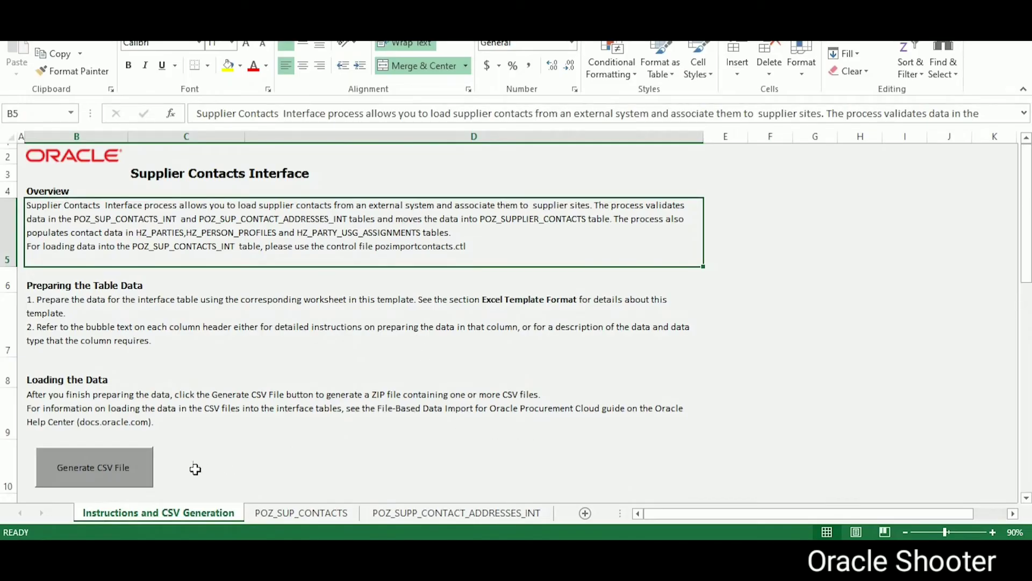
Step: Generate the contacts ZIP, PozSupContactsInt_909.csv and PozSupContactAddressesInt_909.csv, each saved with the _909 suffix
left_click(122, 466)
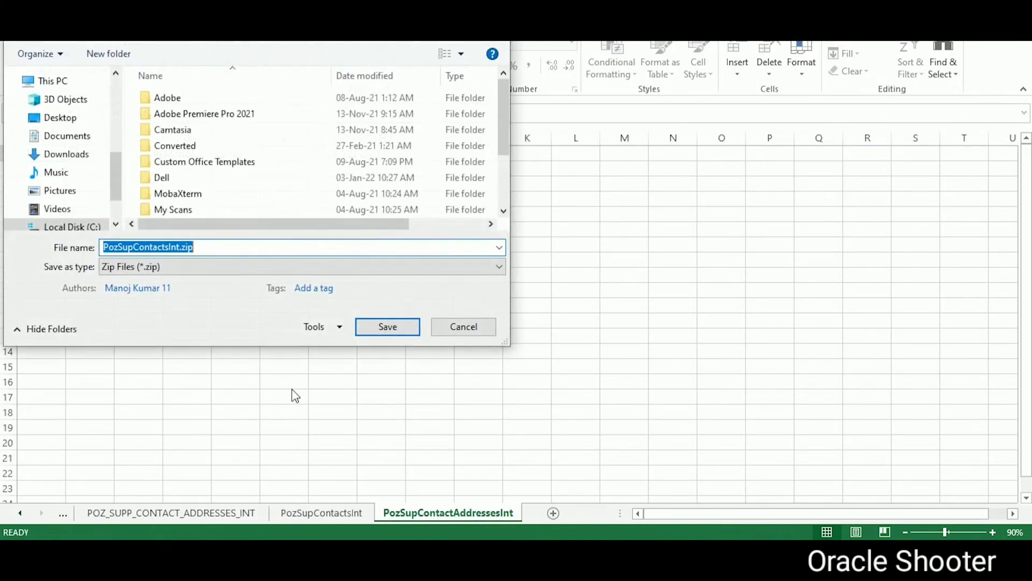
left_click(179, 247)
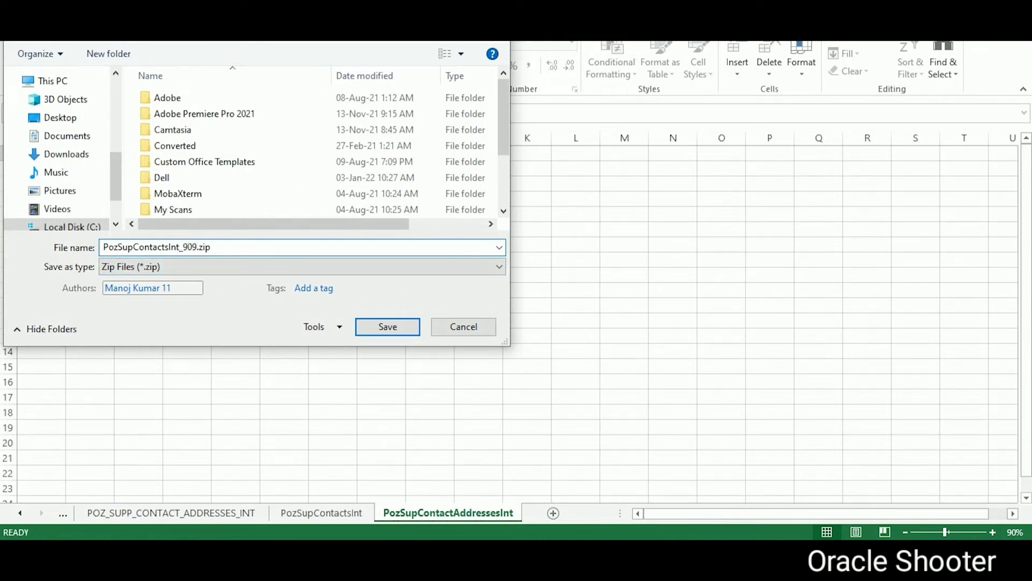
left_click(370, 324)
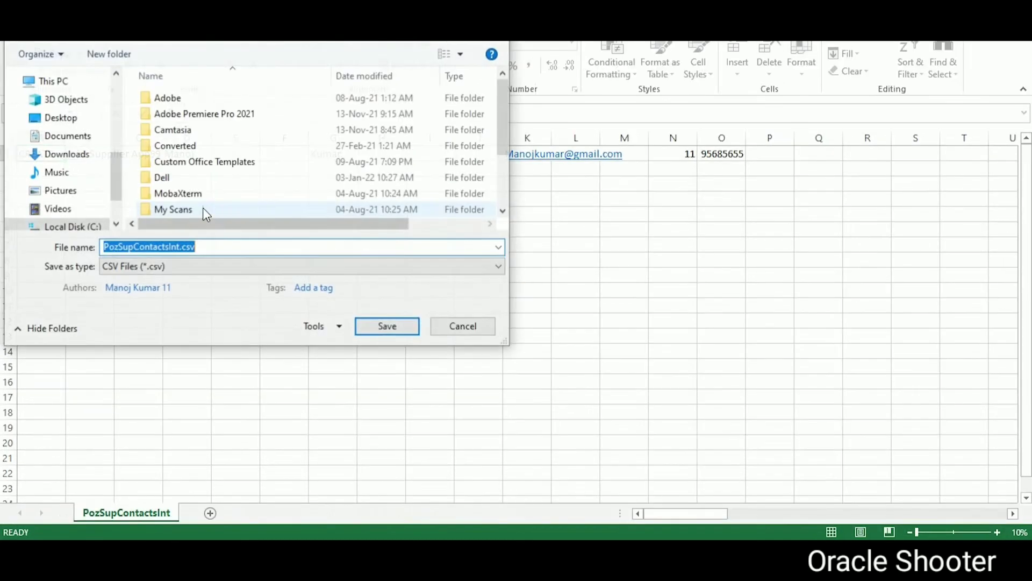
left_click(179, 247)
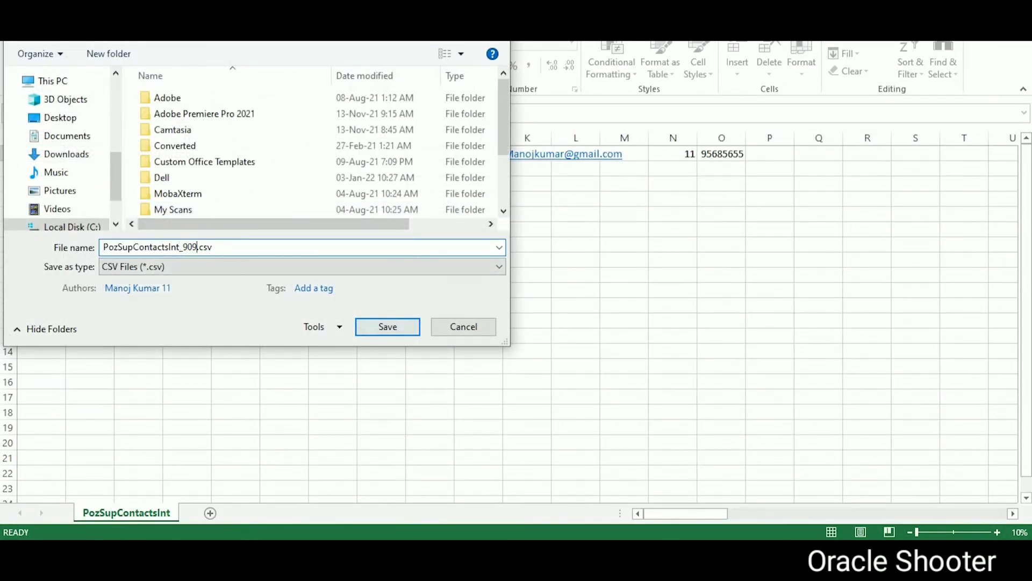
left_click(388, 327)
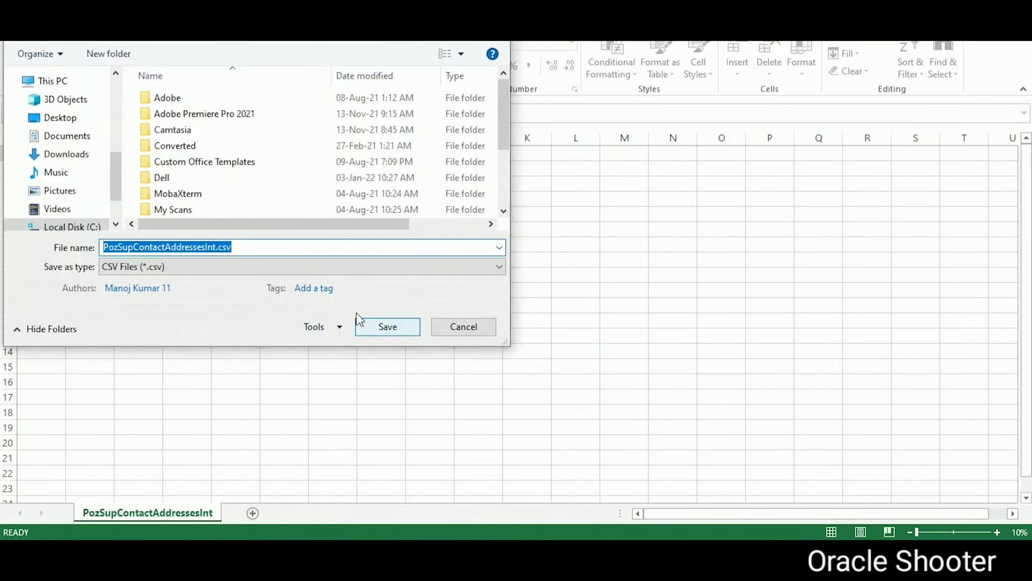
left_click(216, 247)
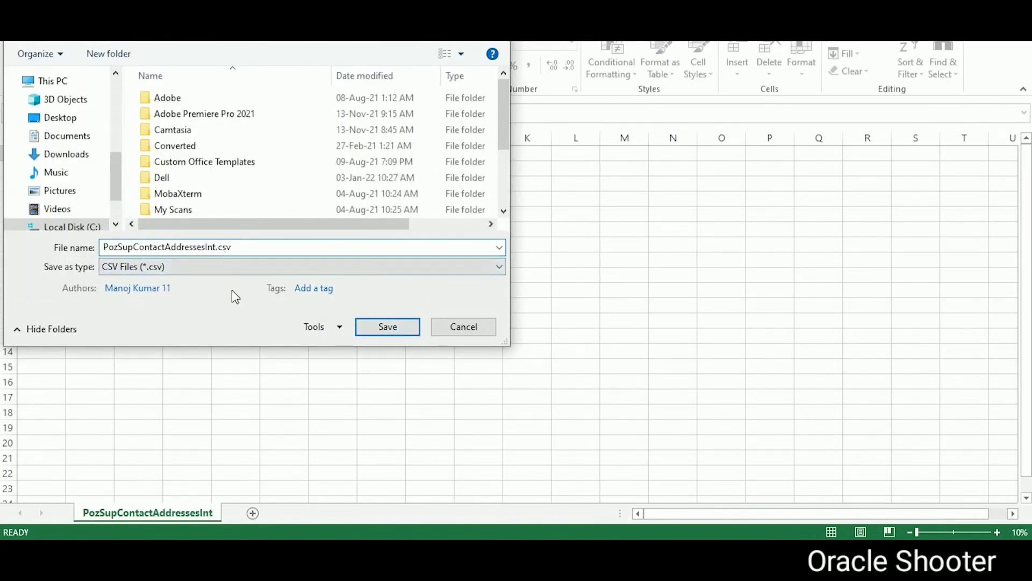
type("_909")
left_click(376, 325)
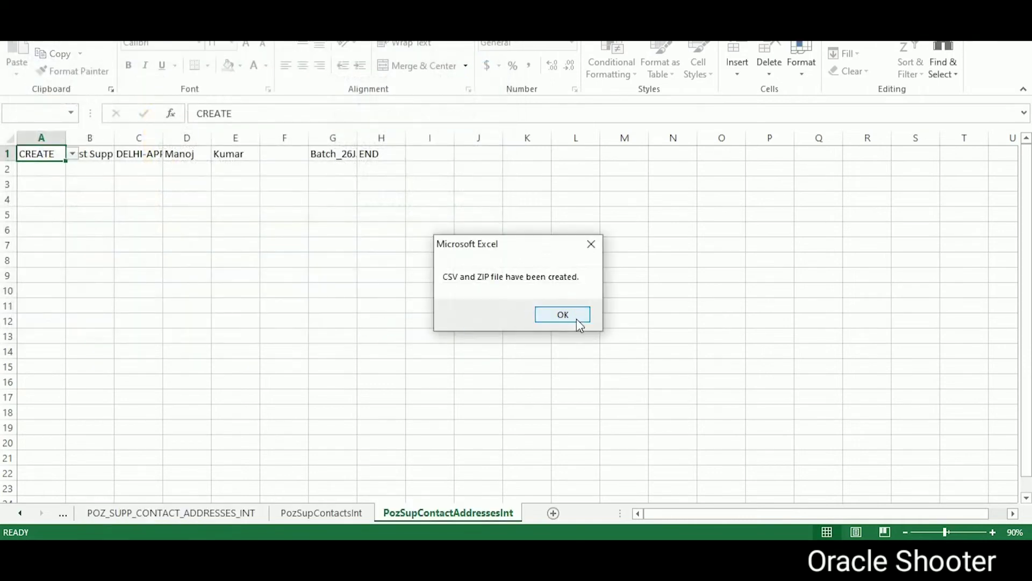
left_click(576, 319)
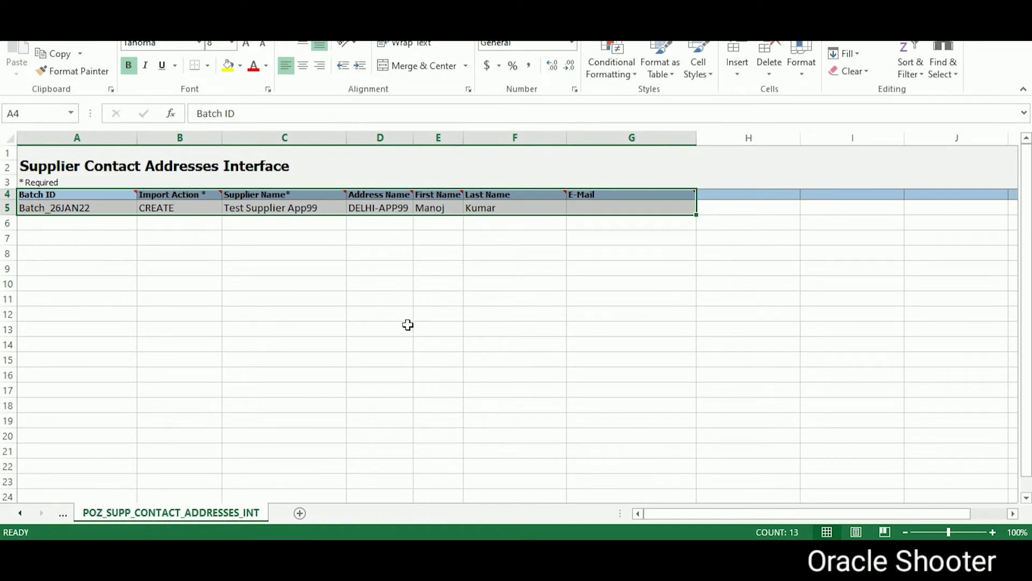
Step: Switch past the Downloads folder and BI data model to the Fusion Scheduled Processes page
key("alt+Tab")
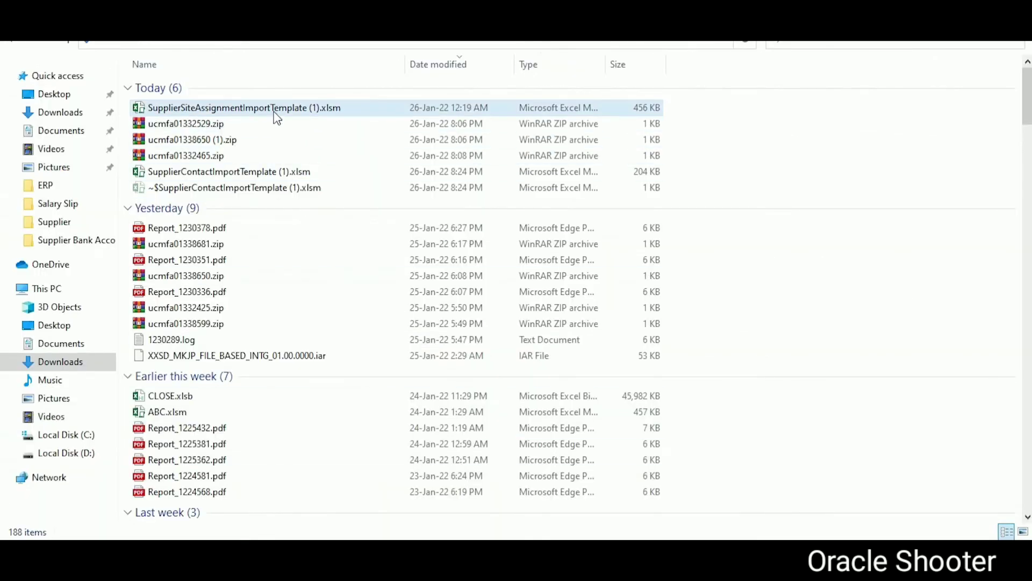
key("alt+Tab")
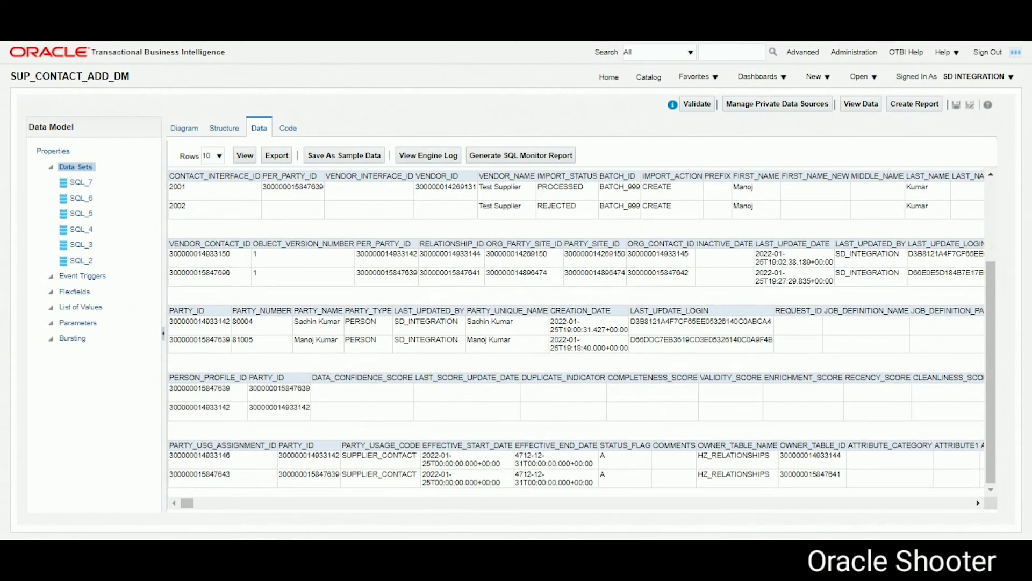
key("alt+Tab")
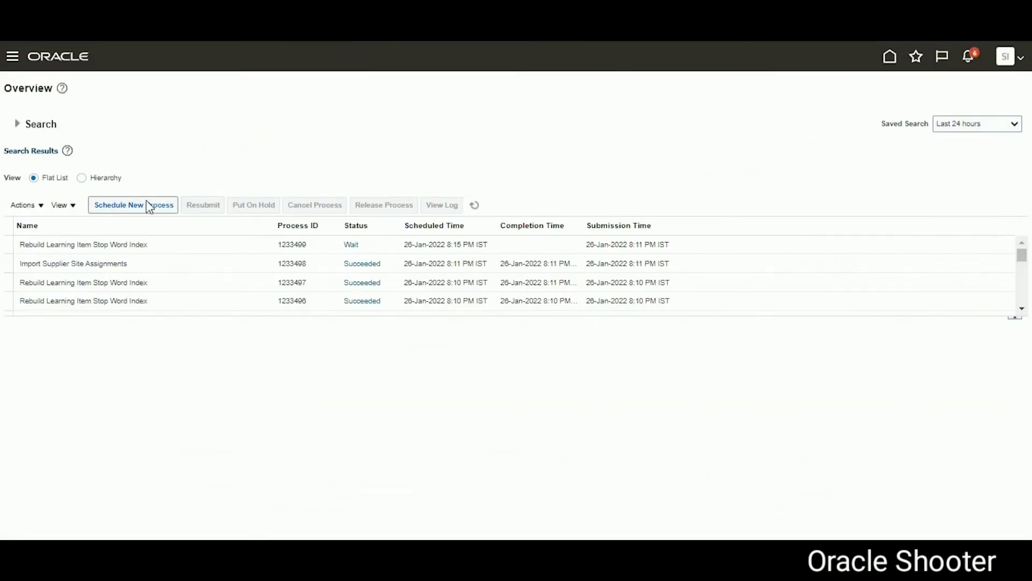
Step: Start a new scheduled process after selecting 'Load Interface File for Import' in the import notes
left_click(149, 207)
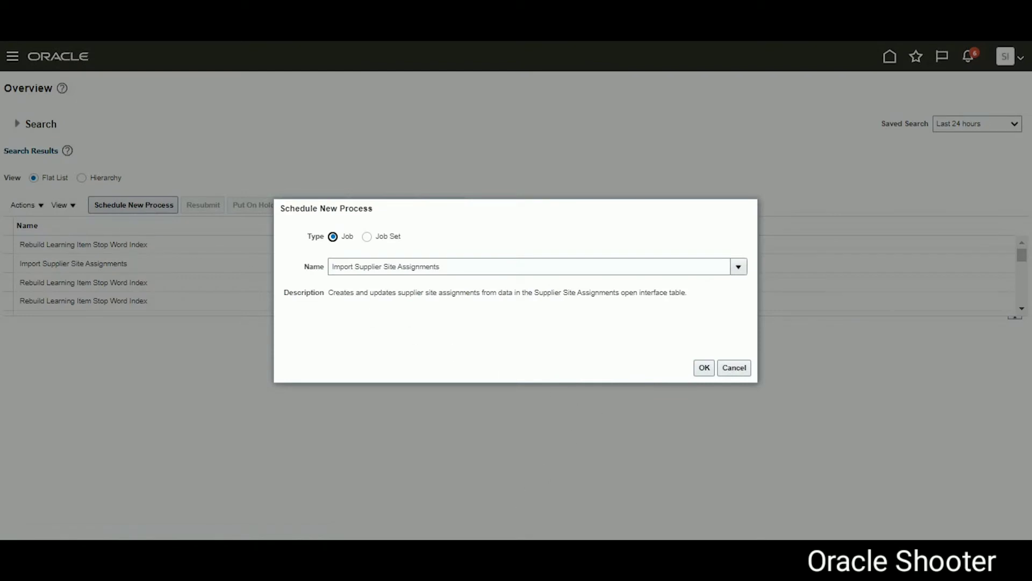
key("alt+Tab")
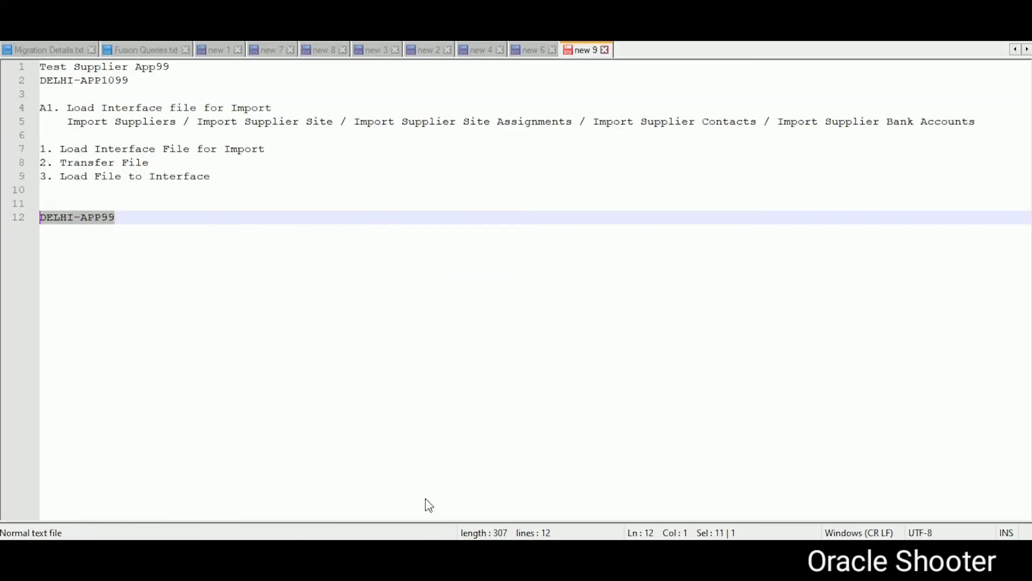
left_click_drag(67, 108, 273, 106)
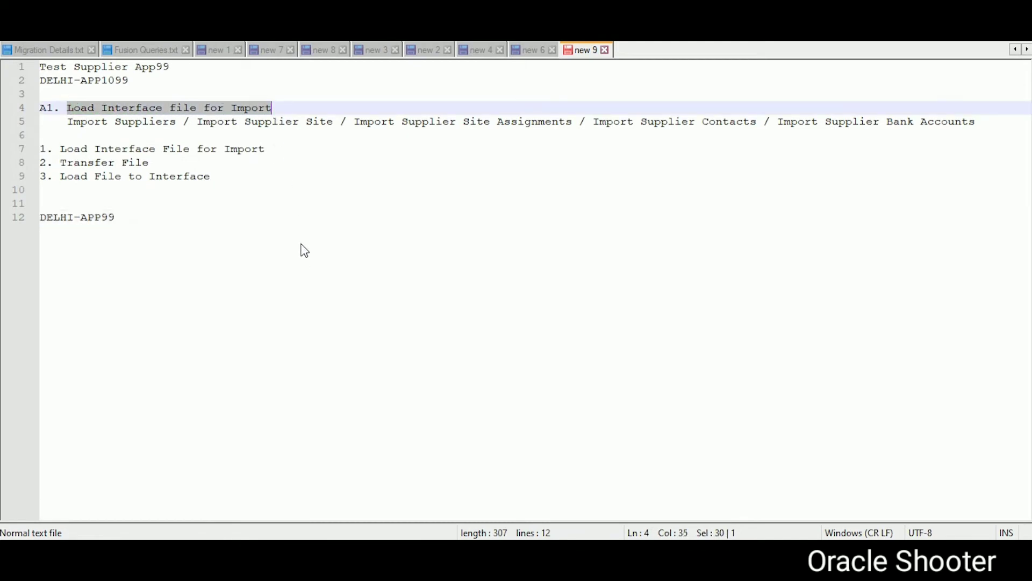
key("alt+Tab")
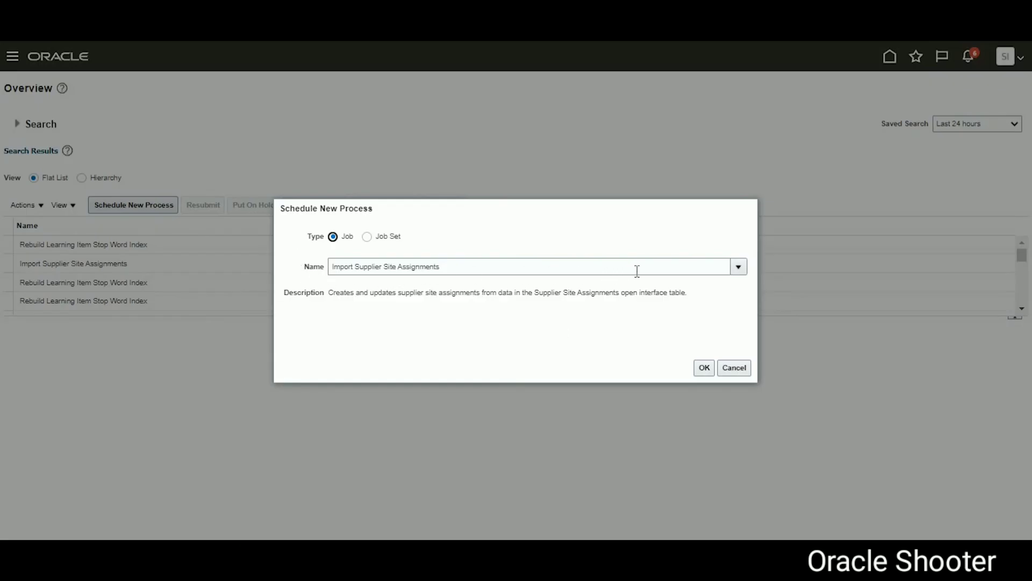
Step: Choose Load Interface File for Import as the job to schedule
left_click(602, 267)
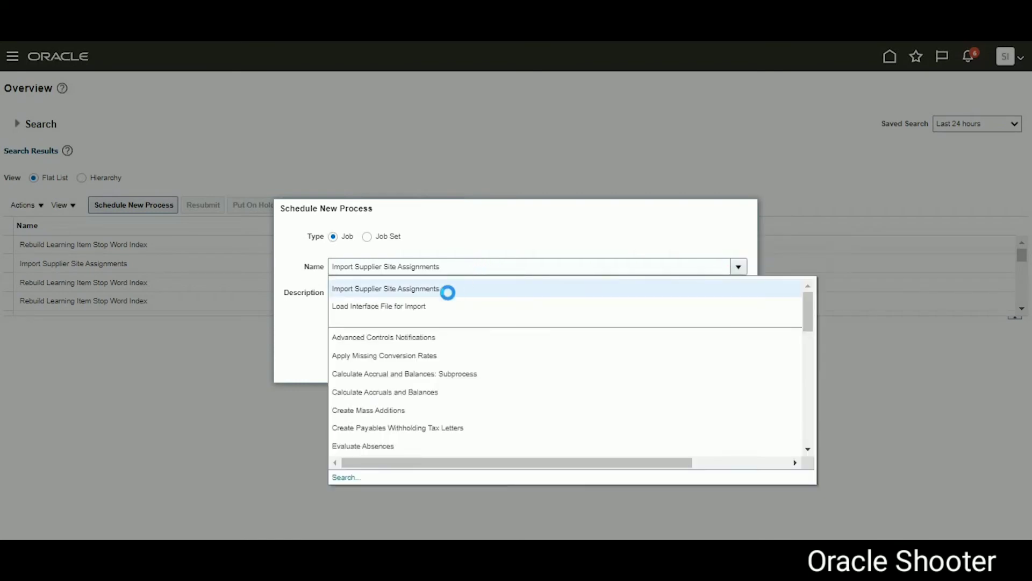
left_click(416, 305)
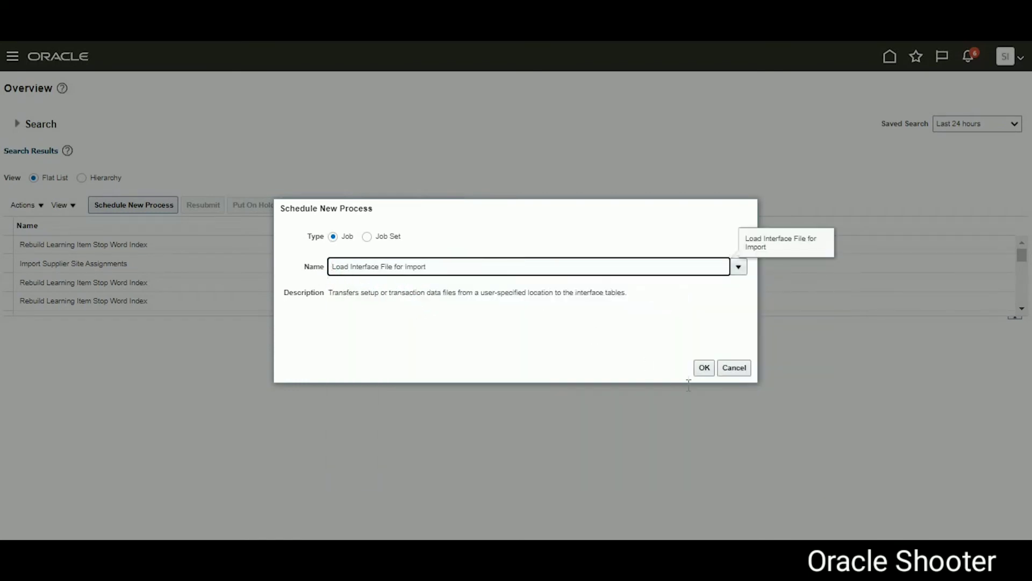
left_click(703, 369)
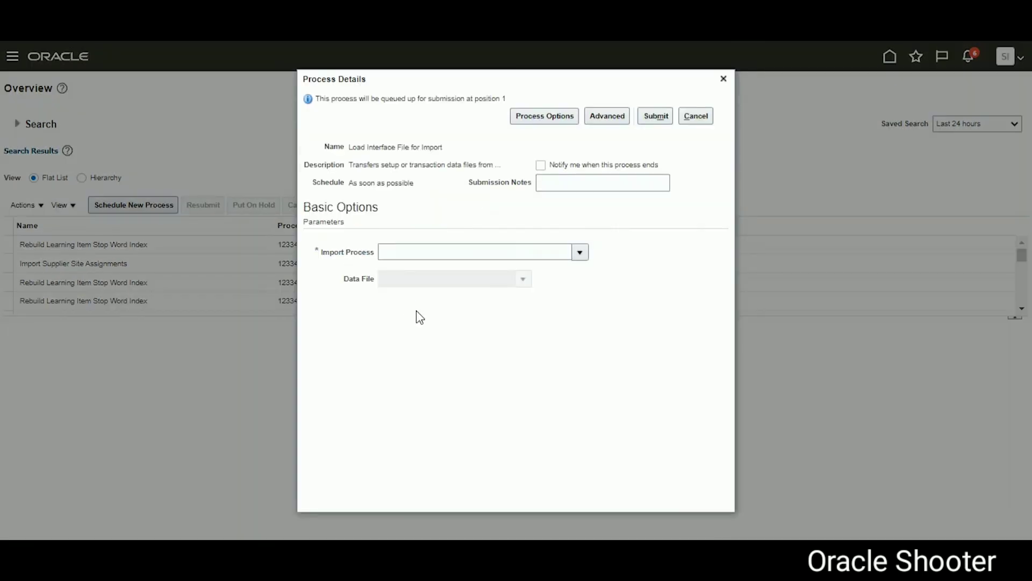
Step: Paste Import Supplier Contacts from the Notepad++ notes into the Import Process field
key("alt+Tab")
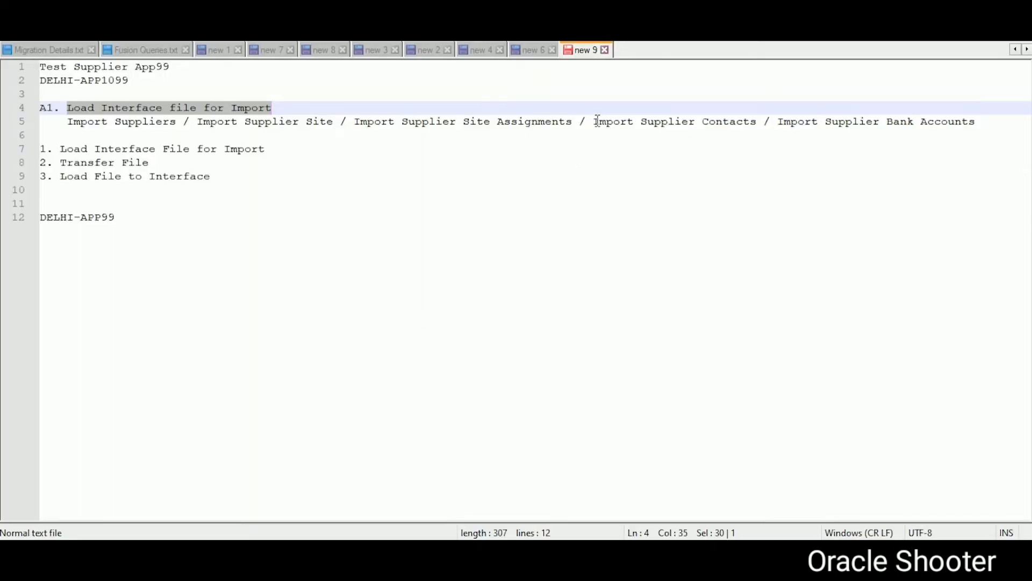
left_click_drag(596, 121, 761, 124)
key("ctrl+c")
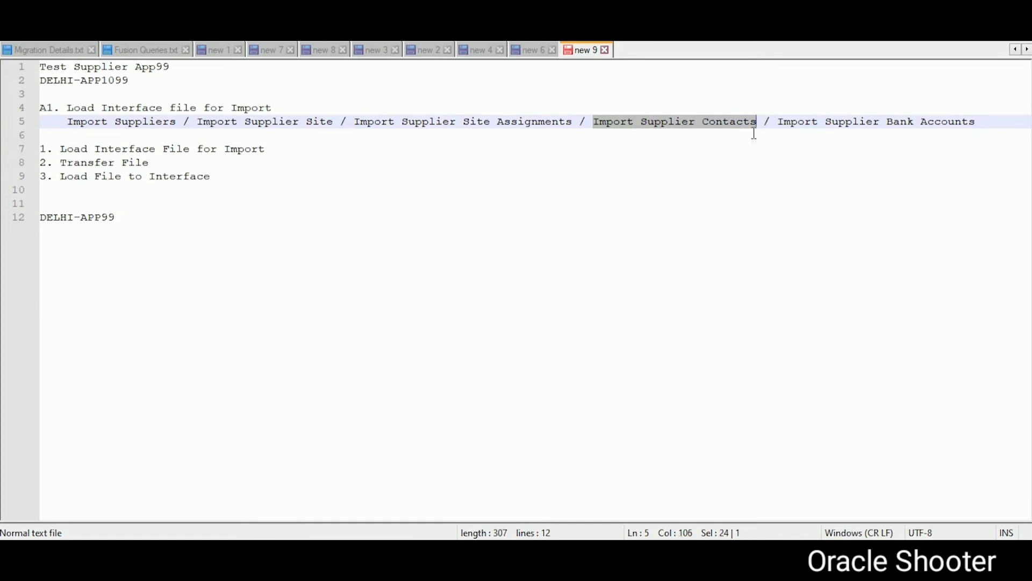
key("alt+Tab")
left_click(392, 251)
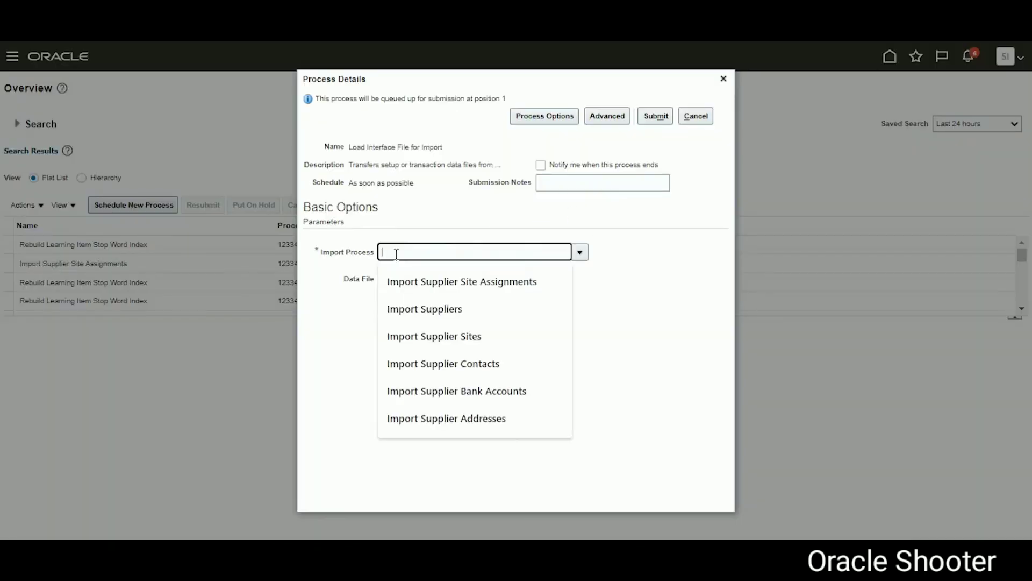
key("ctrl+v")
left_click(424, 279)
left_click(477, 257)
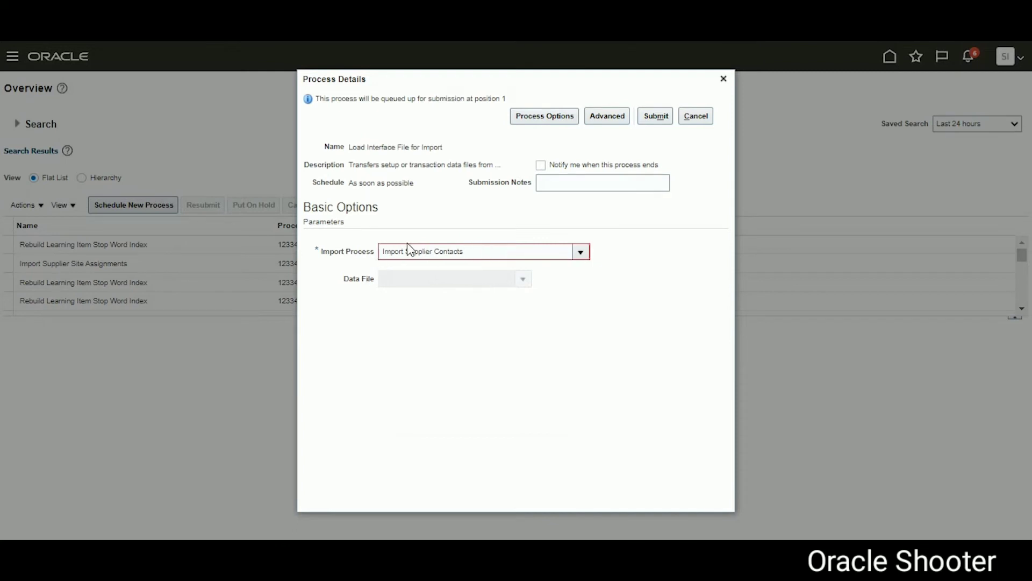
left_click(581, 252)
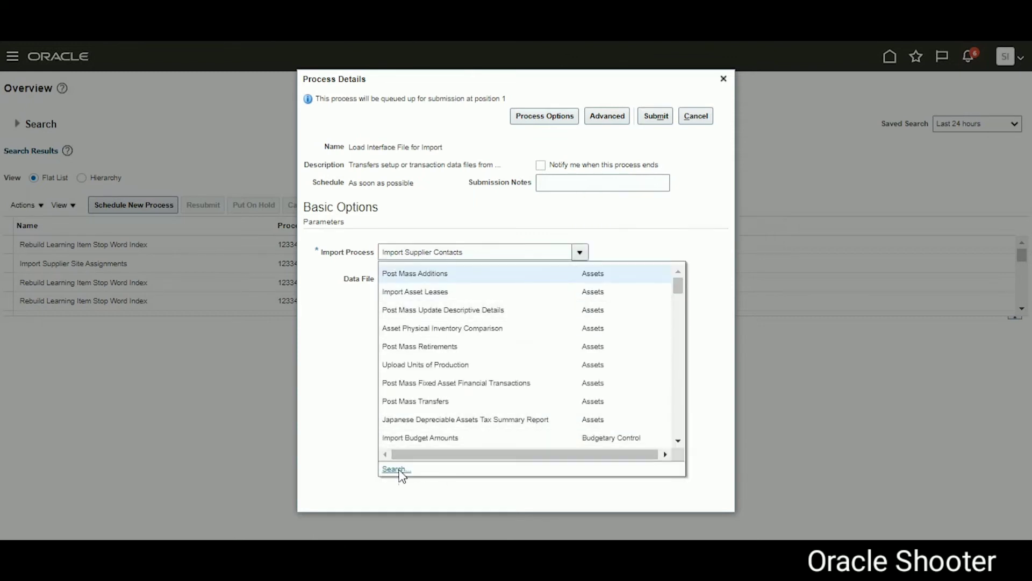
Step: Search for and select Import Supplier Contacts as the import process
left_click(400, 476)
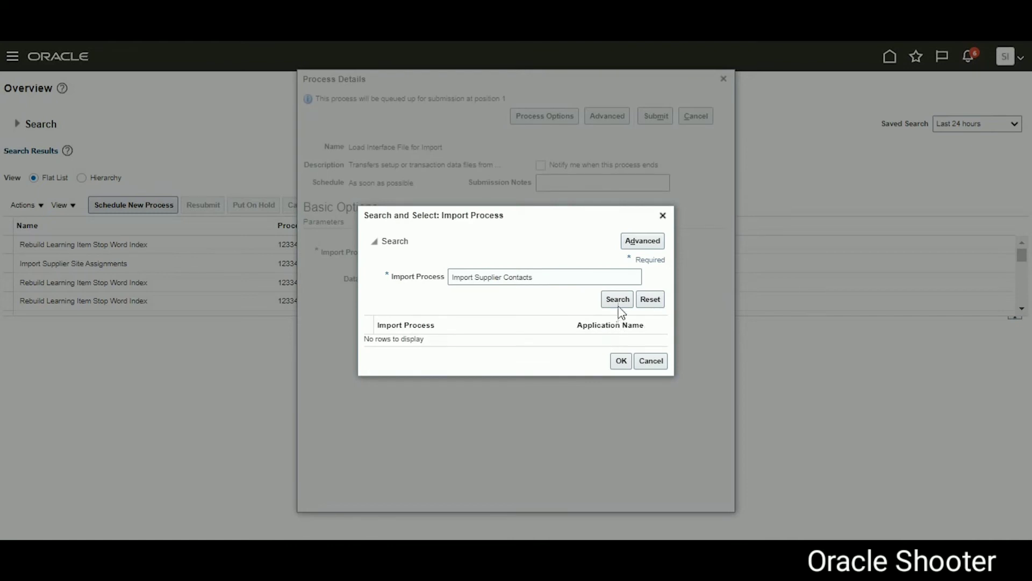
left_click(617, 299)
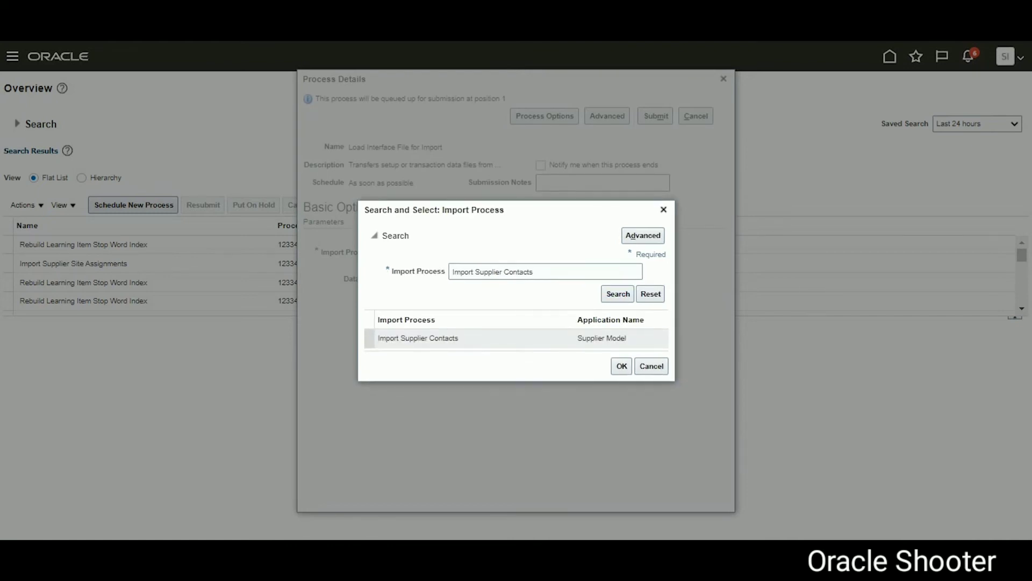
left_click(472, 337)
left_click(623, 367)
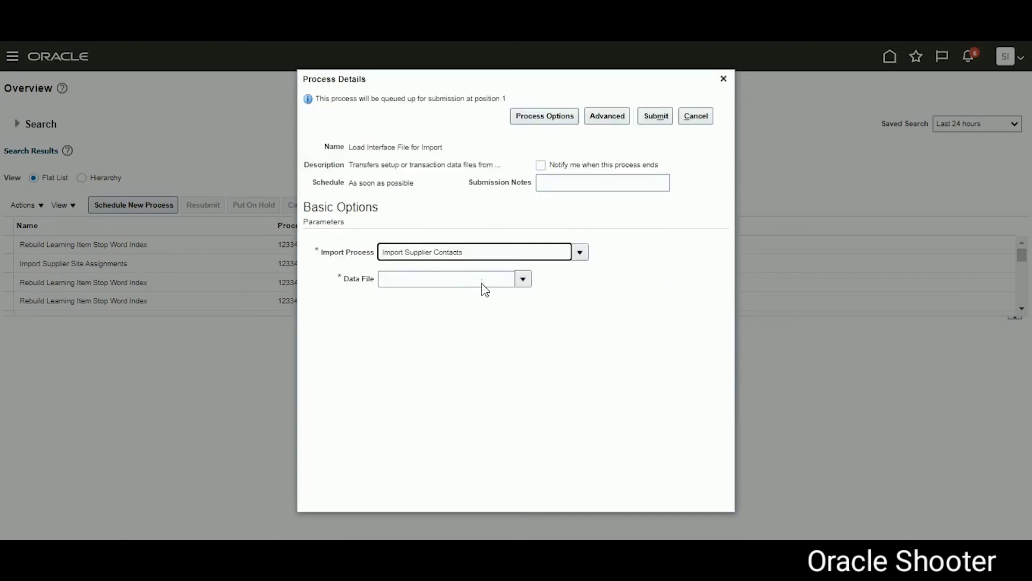
Step: Upload PozSupContactsInt_909.zip as a new data file
left_click(526, 285)
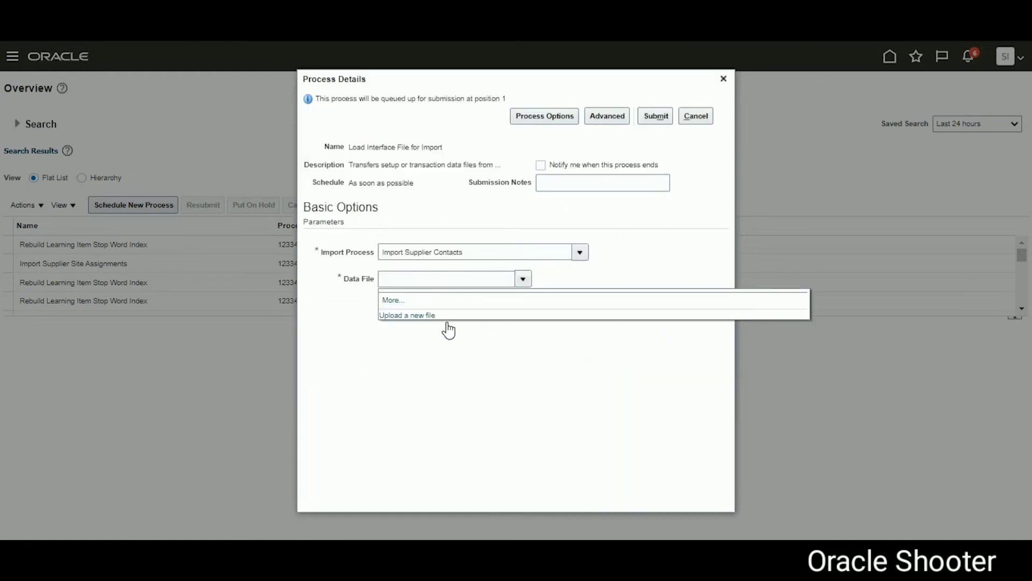
left_click(413, 315)
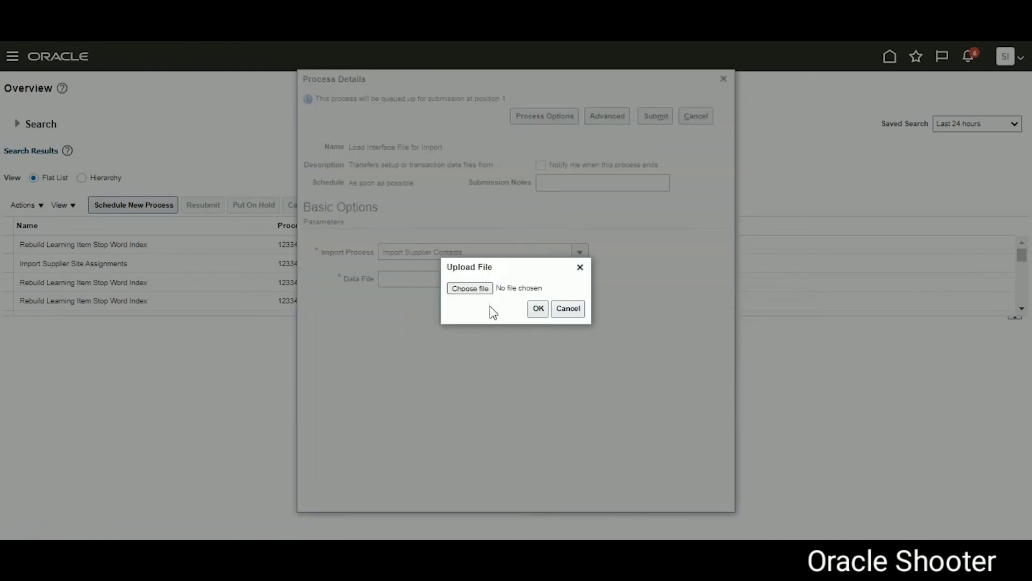
left_click(465, 290)
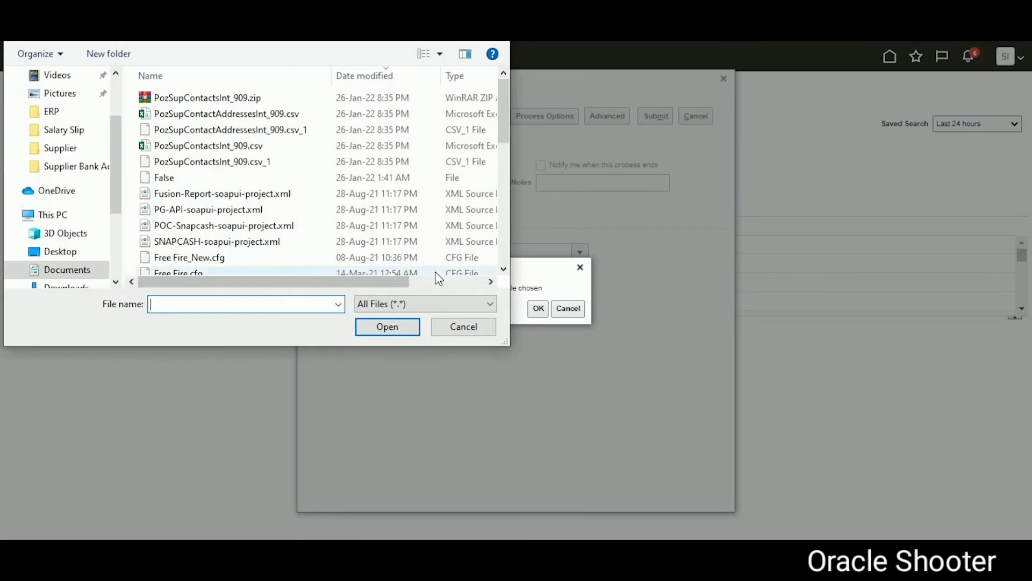
left_click(200, 99)
left_click(388, 327)
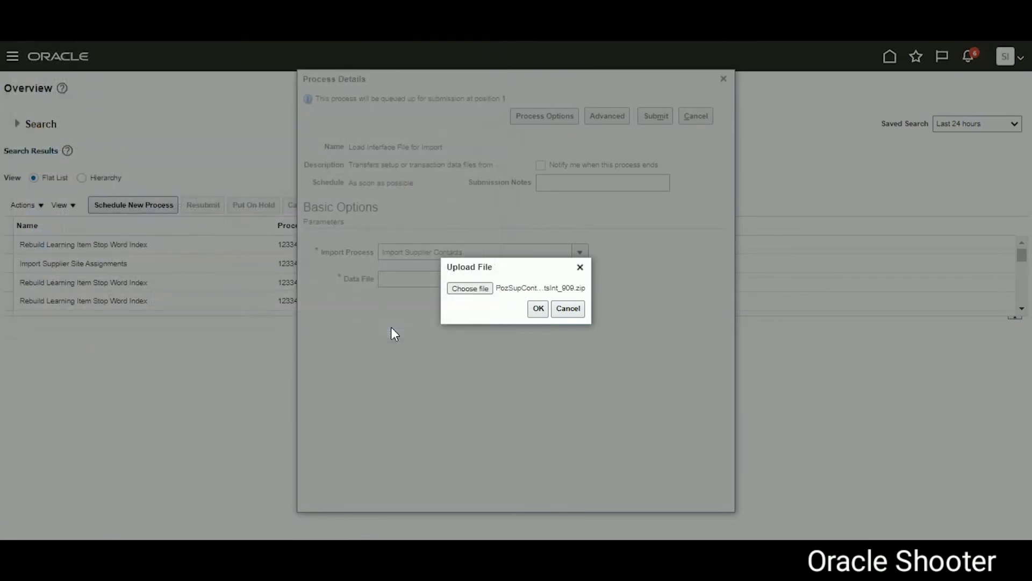
left_click(540, 308)
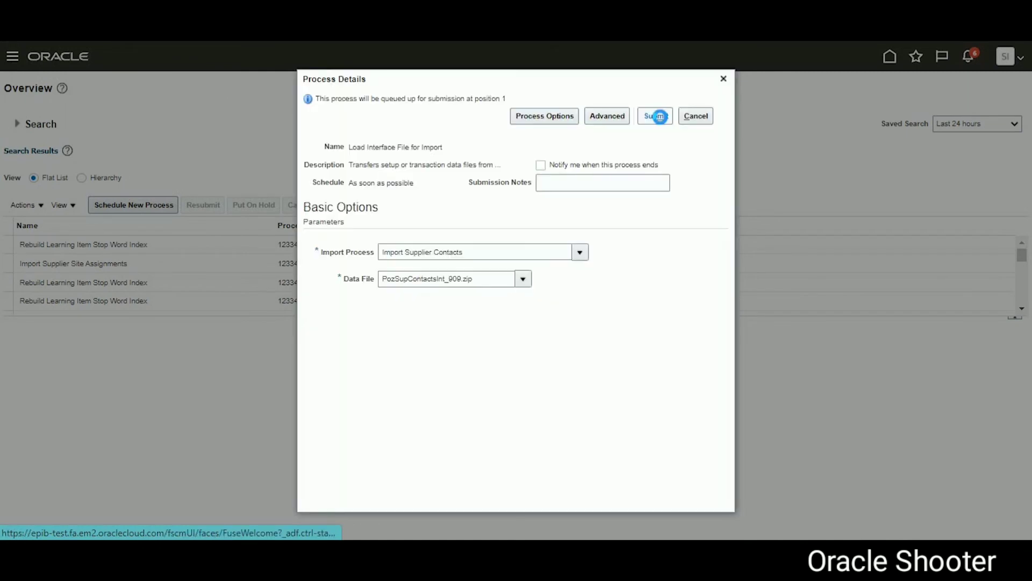
Step: Submit the load job as process 1233552 and refresh the process list
left_click(663, 120)
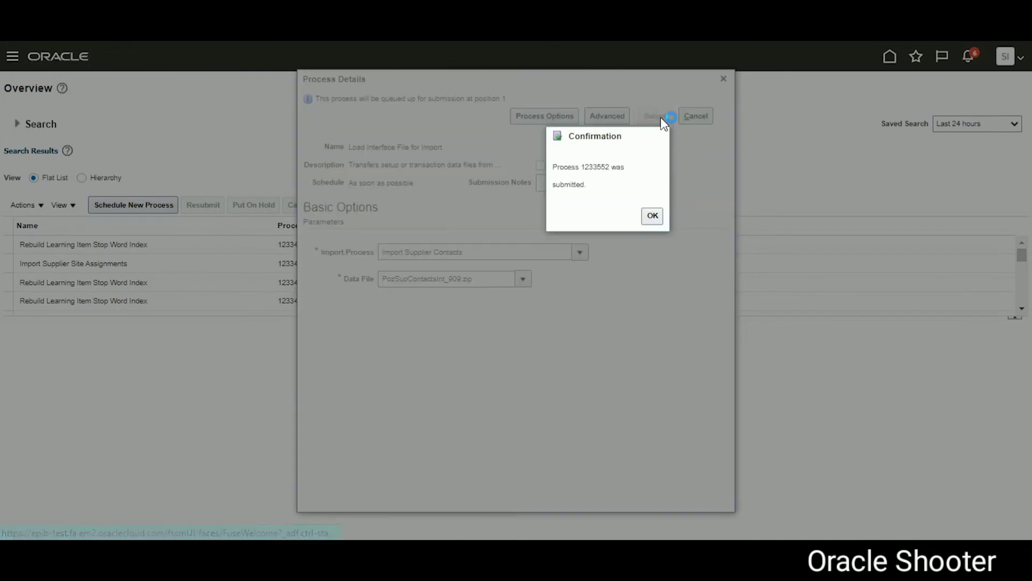
left_click(652, 215)
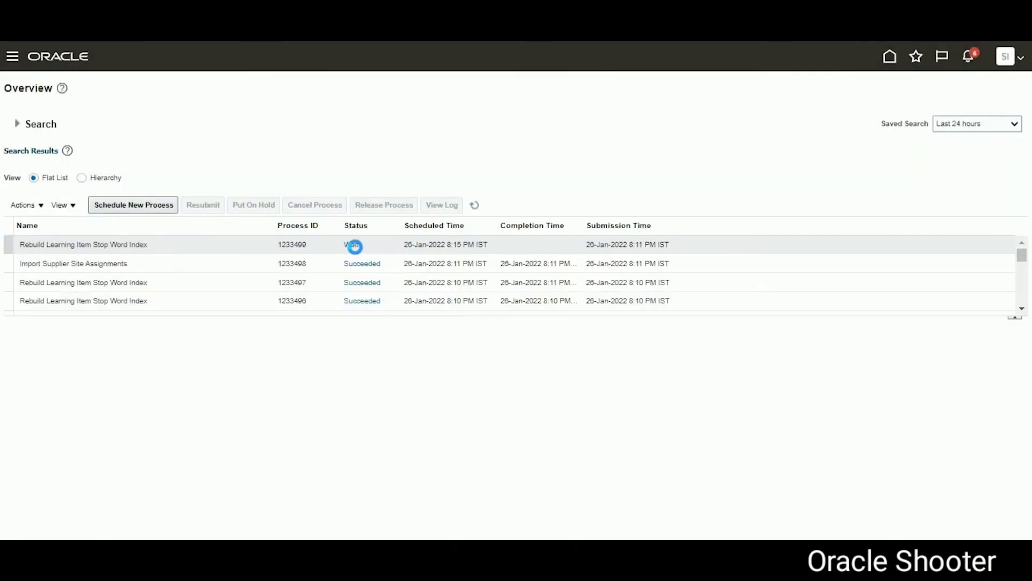
left_click(475, 206)
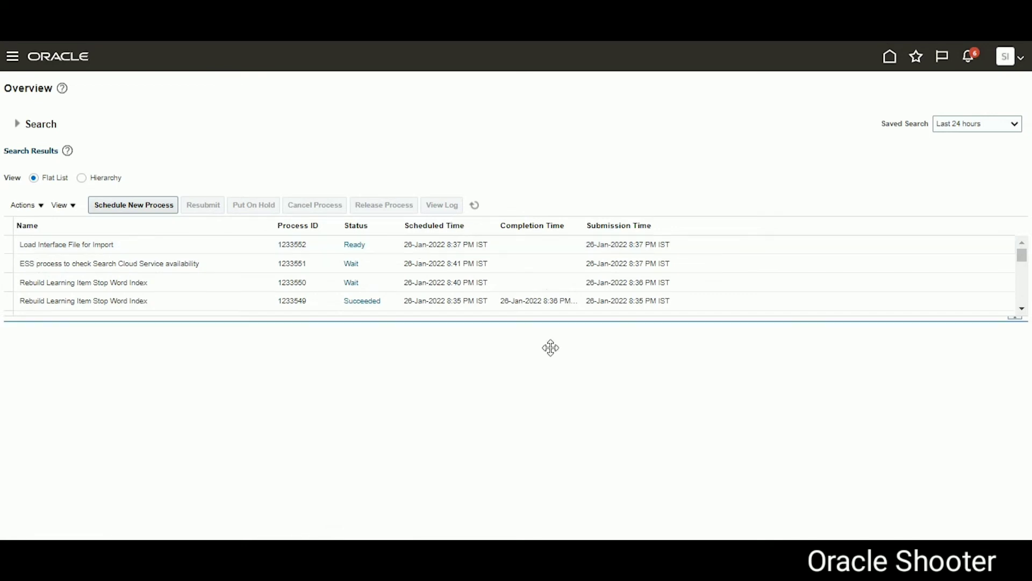
key("alt+Tab")
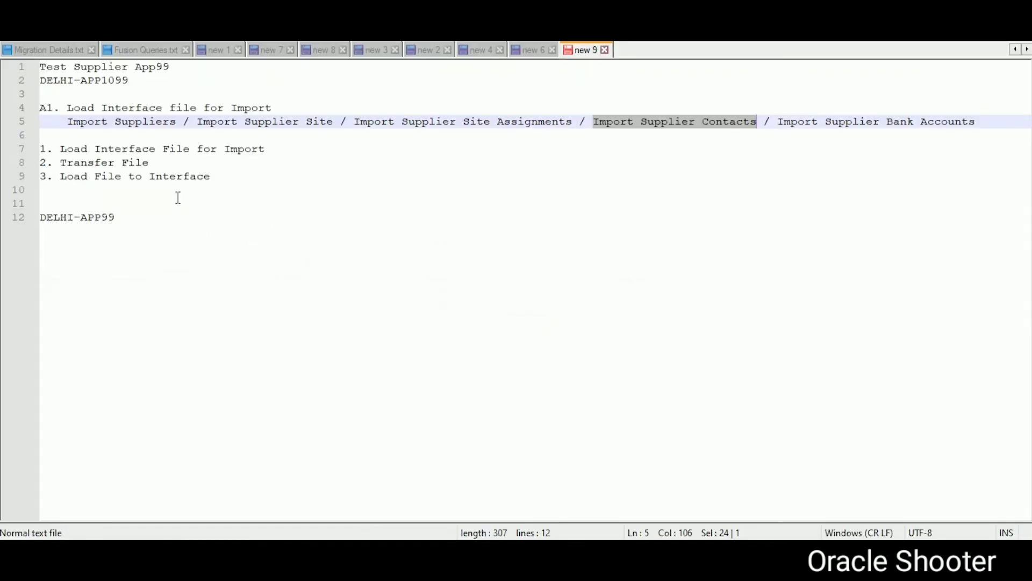
left_click_drag(211, 177, 27, 150)
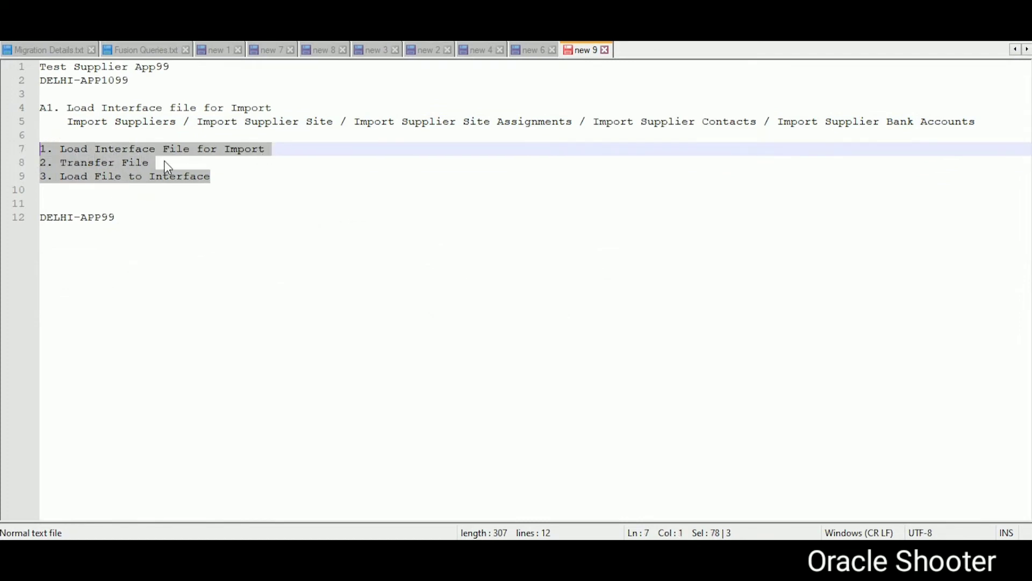
left_click_drag(213, 181, 35, 151)
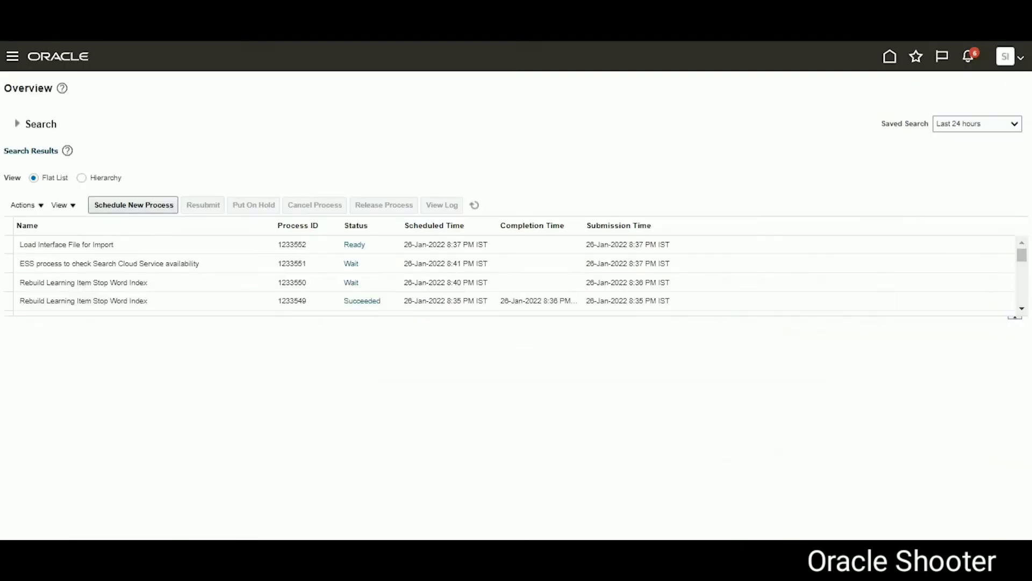
Step: Refresh until process 1233552, Transfer File and both Load File to Interface jobs show Succeeded
left_click(474, 205)
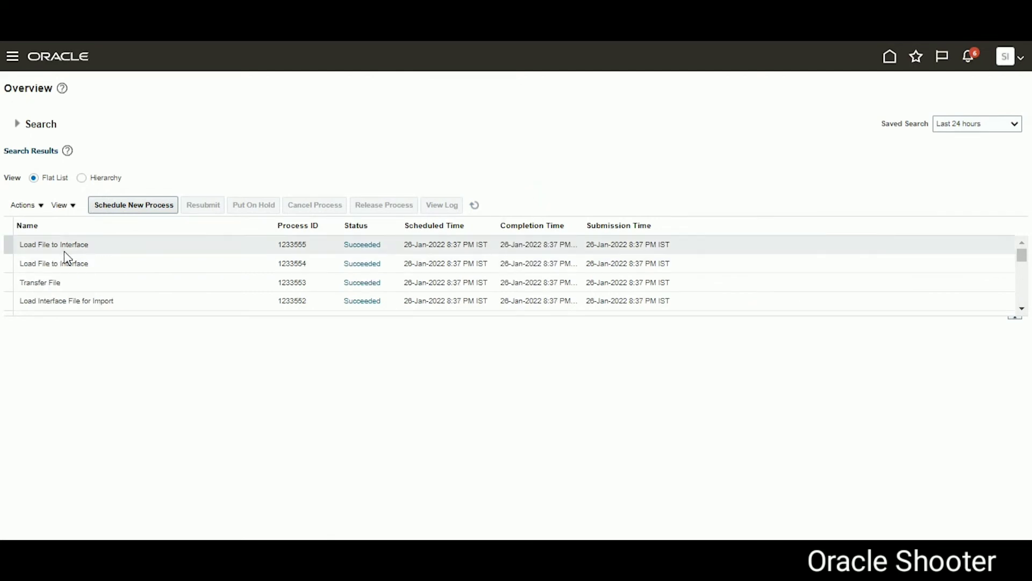
left_click(474, 207)
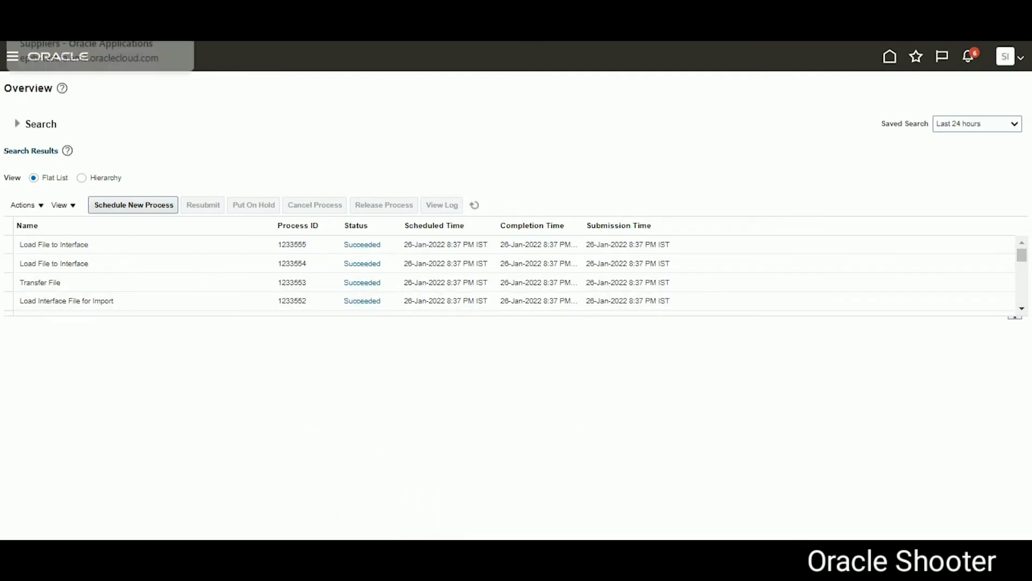
Step: Run SUP_CONTACT_ADD_DM and check the App99 Batch_26JAN22 interface rows show status NEW
key("ctrl+Tab")
key("ctrl+Tab")
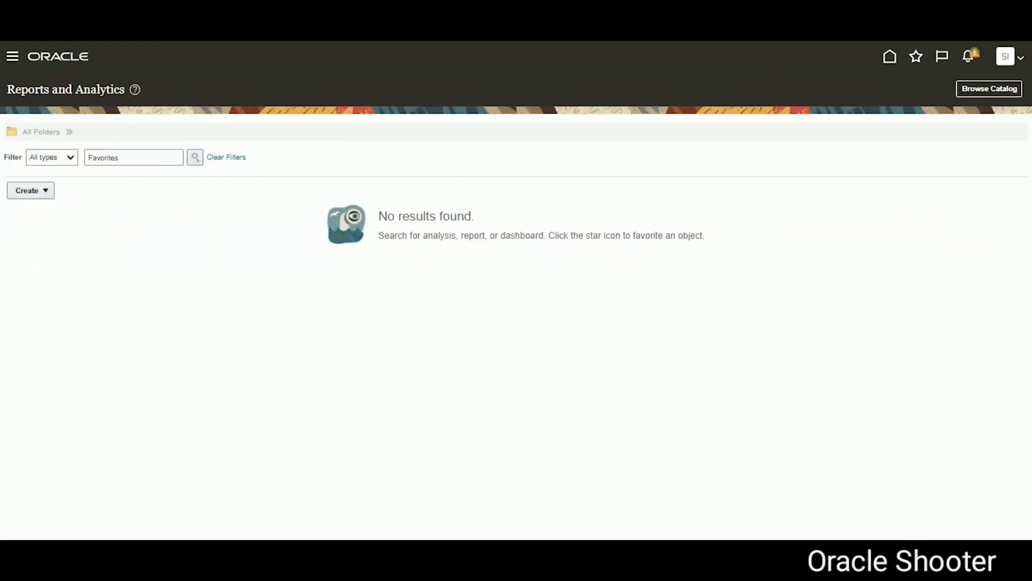
key("ctrl+Tab")
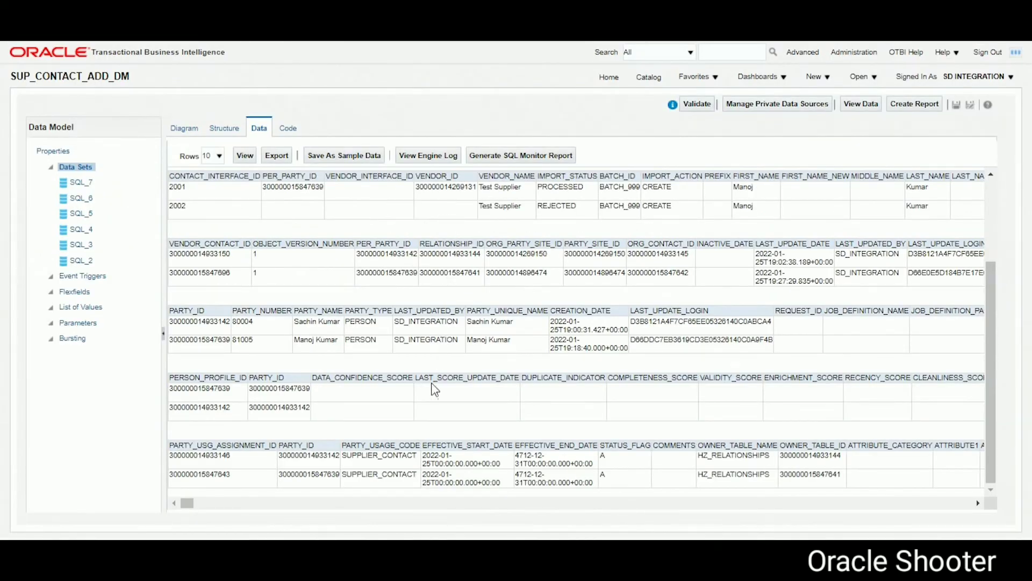
left_click(244, 155)
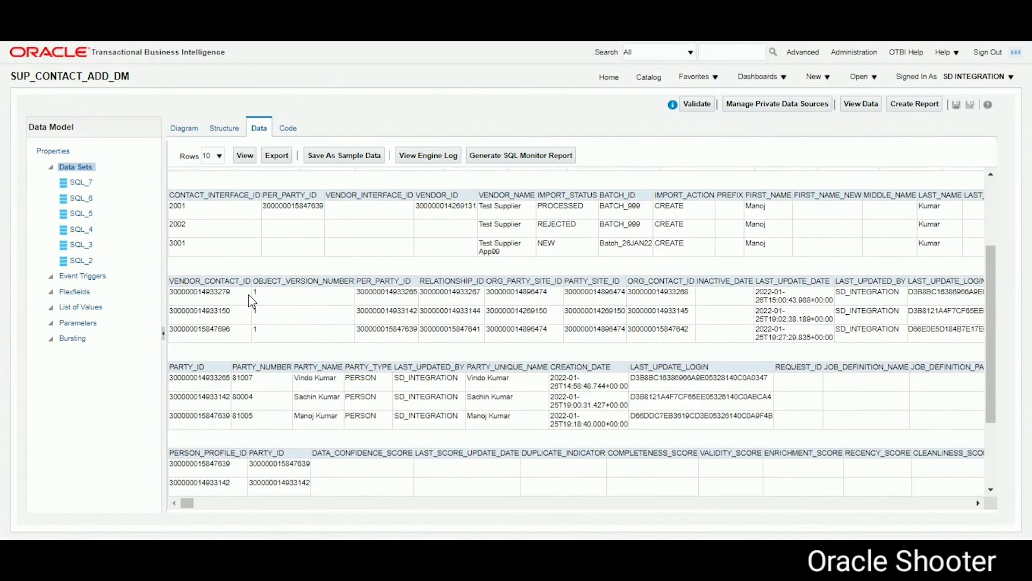
double_click(827, 261)
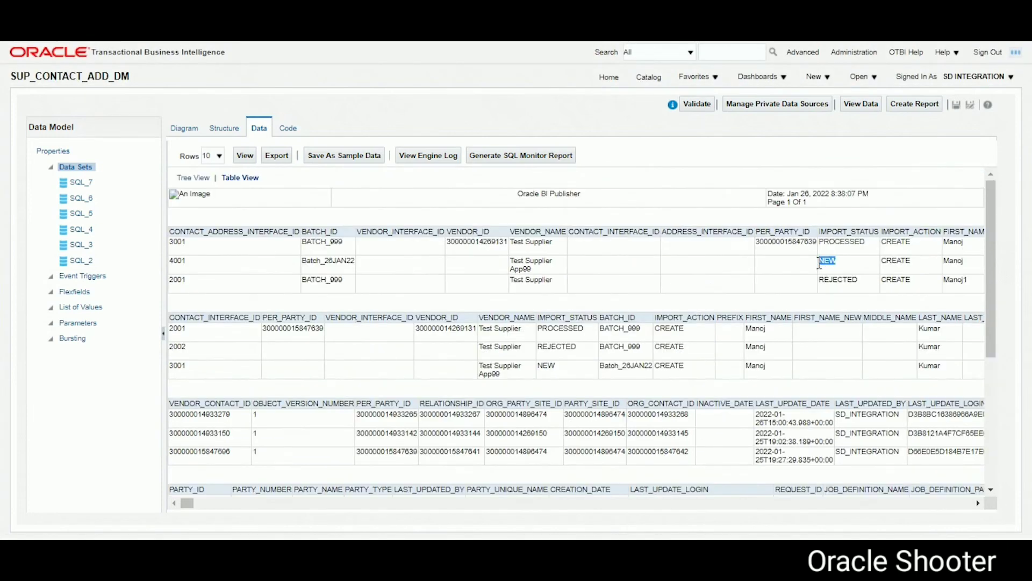
double_click(546, 366)
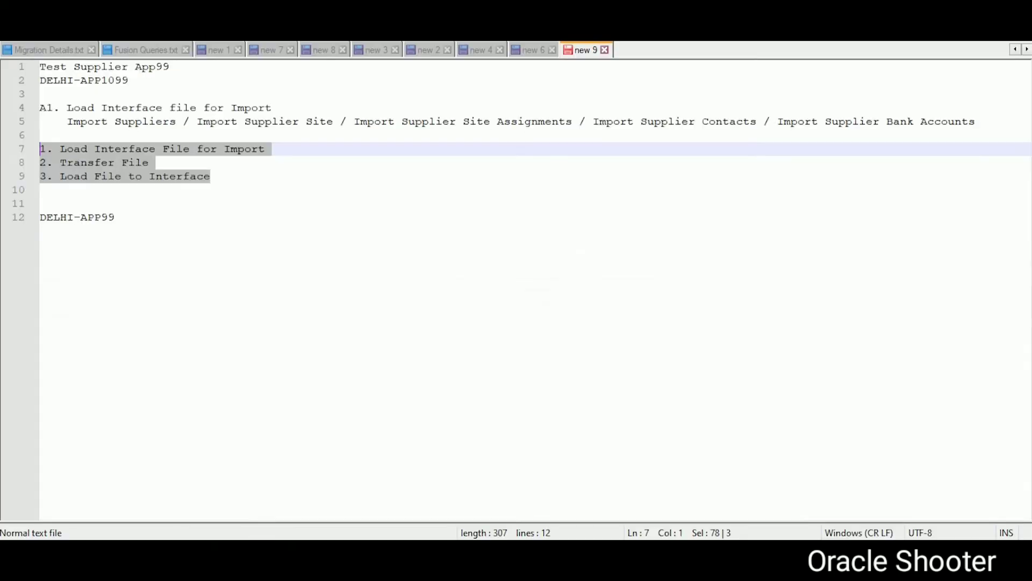
left_click_drag(593, 121, 758, 122)
key("ctrl+c")
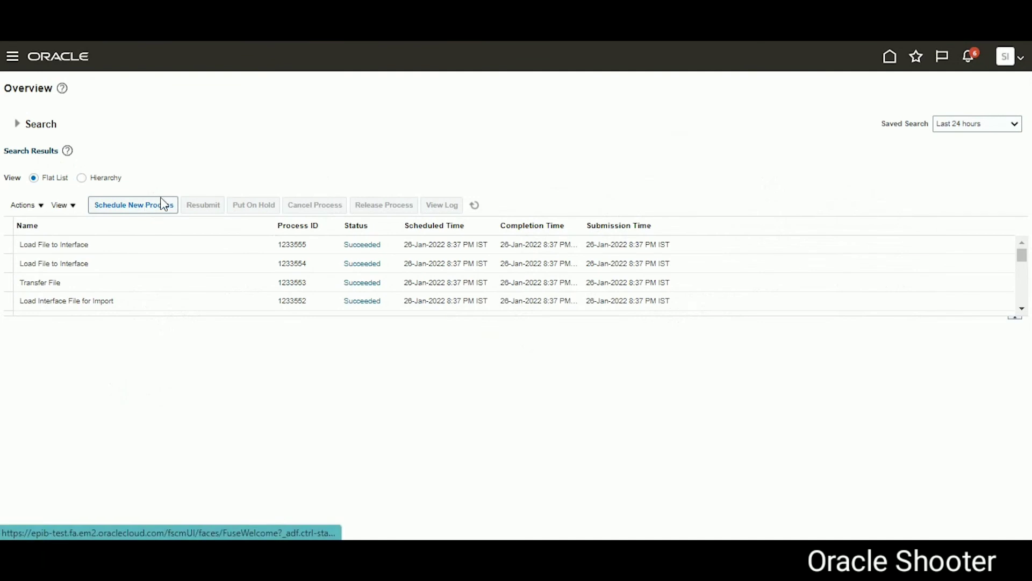
Step: Schedule a new Import Supplier Contacts process
left_click(164, 204)
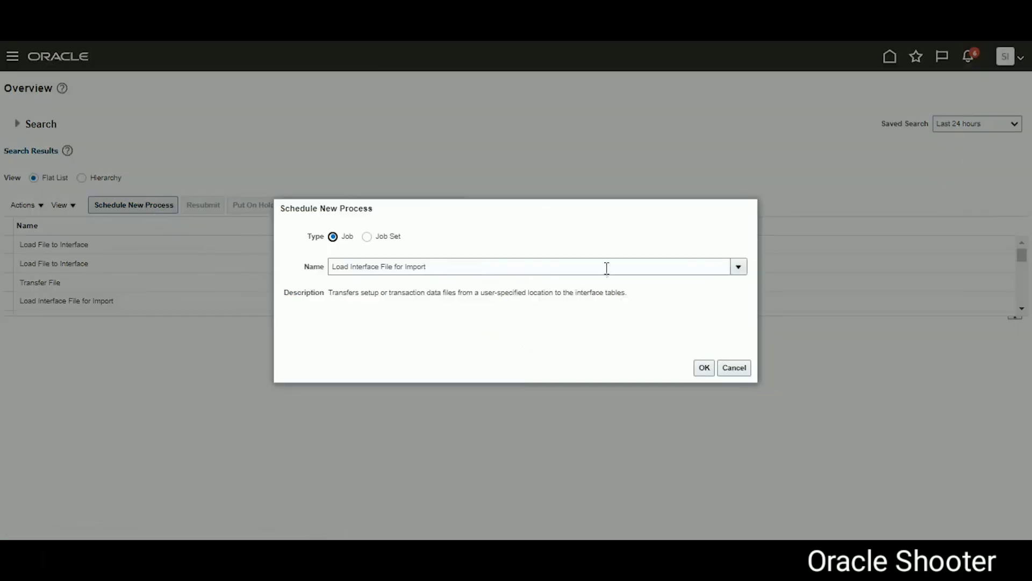
left_click(606, 268)
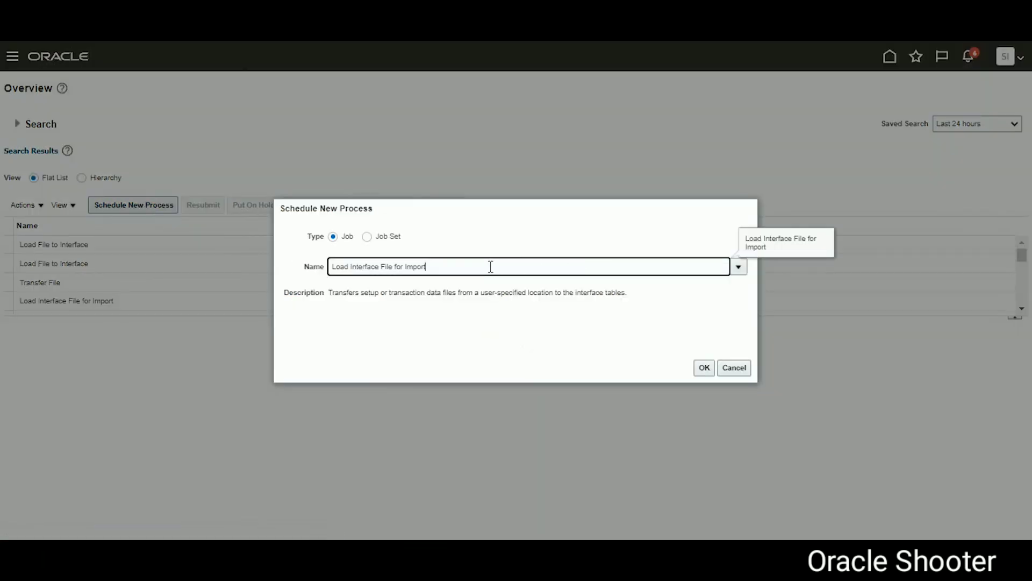
left_click_drag(490, 267, 299, 263)
key("ctrl+v")
left_click(702, 369)
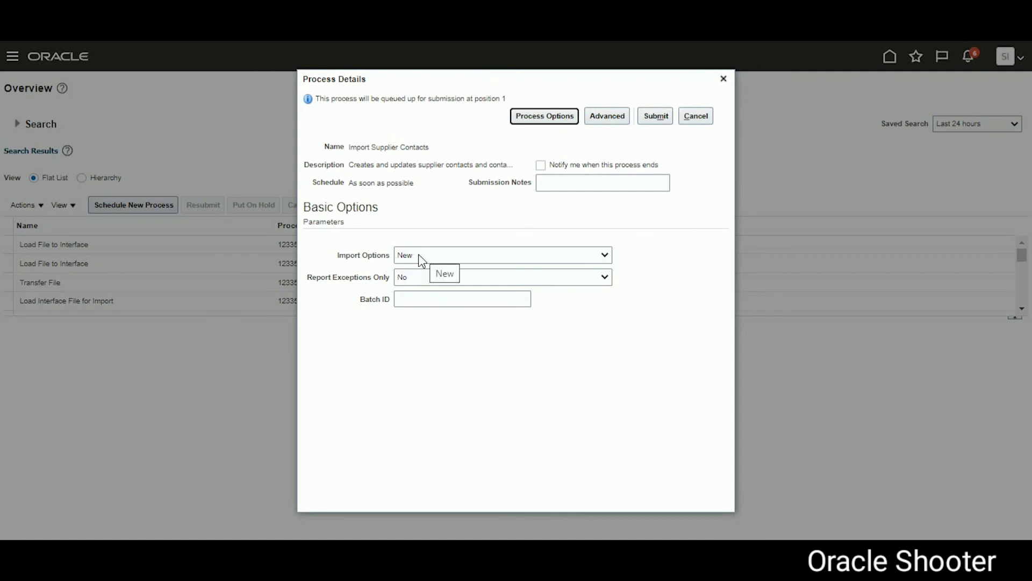
Step: Set Batch ID to Batch_26JAN22, copied from spreadsheet cell A5, and submit the process
left_click(417, 299)
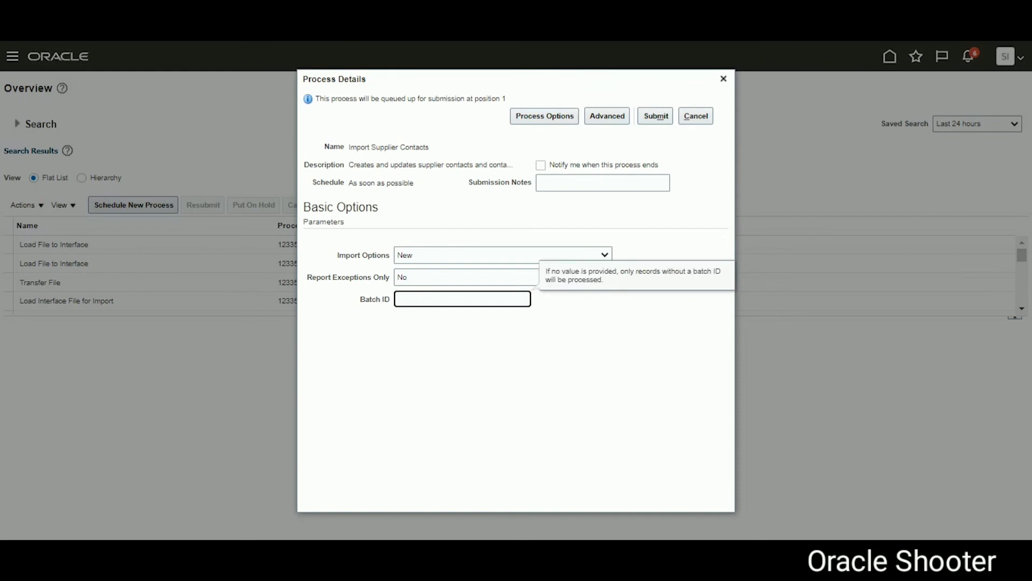
key("alt+Tab")
left_click(97, 210)
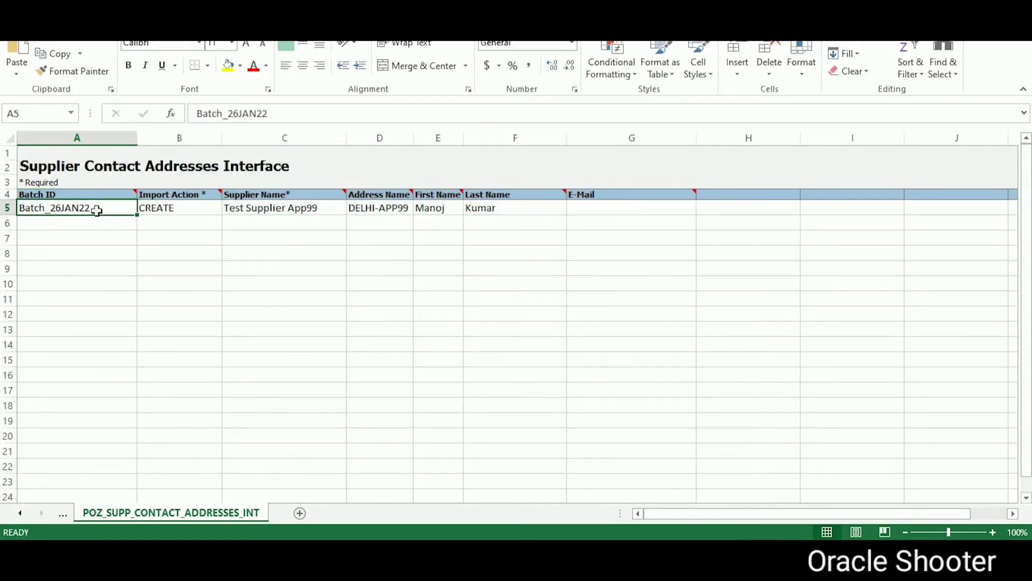
key("ctrl+c")
key("alt+Tab")
key("ctrl+v")
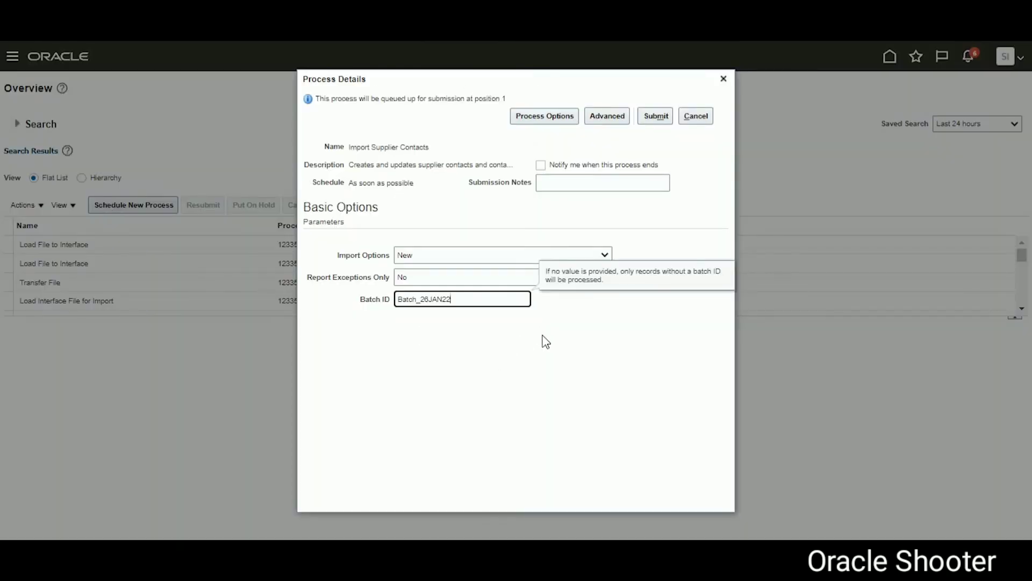
left_click(653, 117)
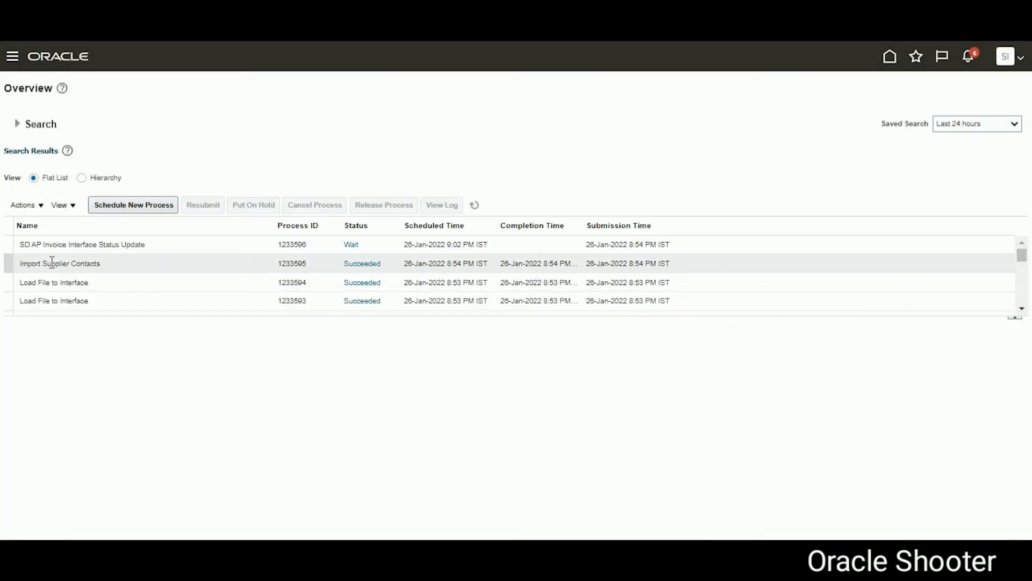
Step: Download and open Report_1233595.pdf from the Import Supplier Contacts run's output files
left_click(344, 271)
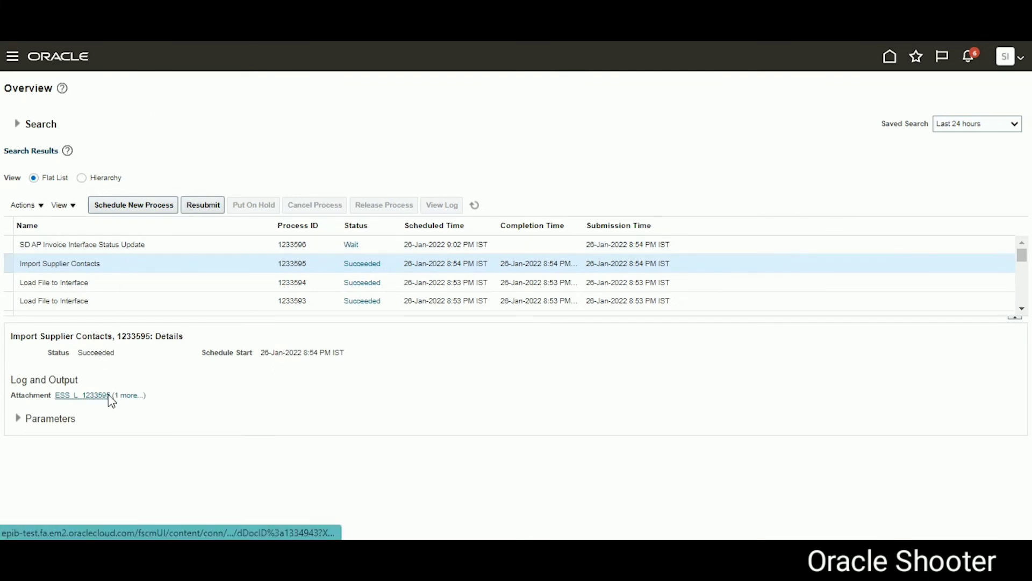
left_click(119, 399)
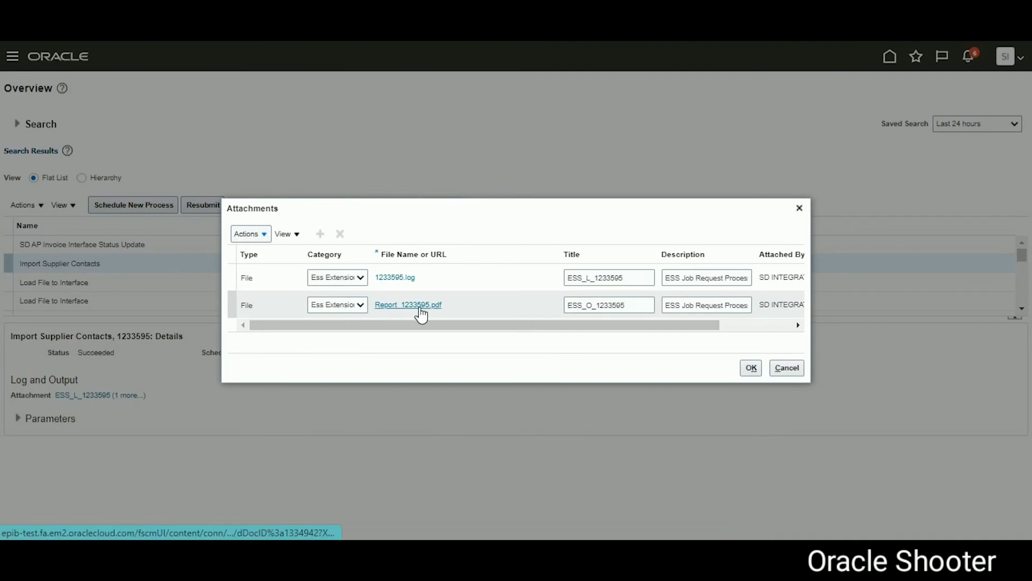
left_click(420, 313)
left_click(420, 313)
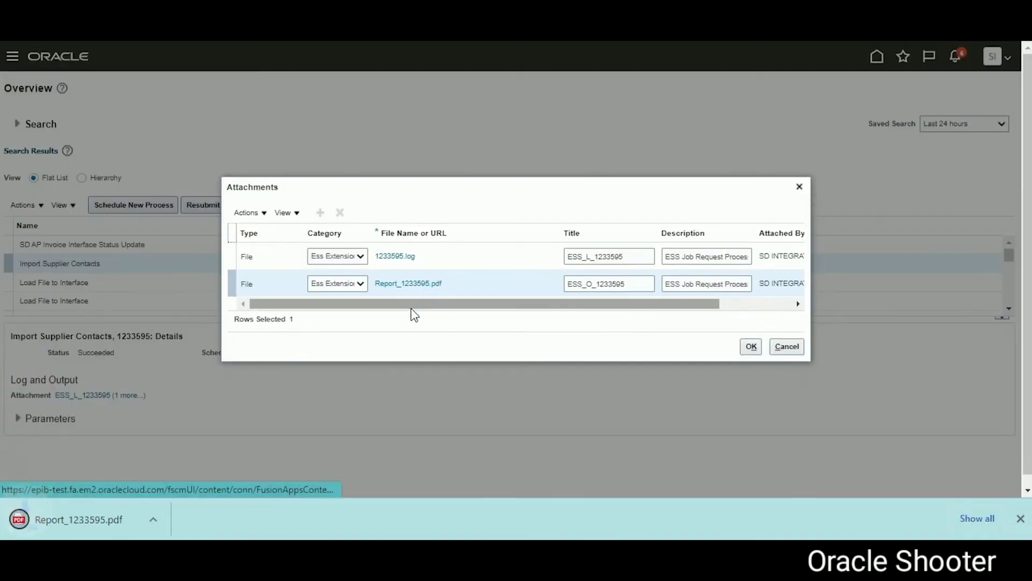
left_click(111, 518)
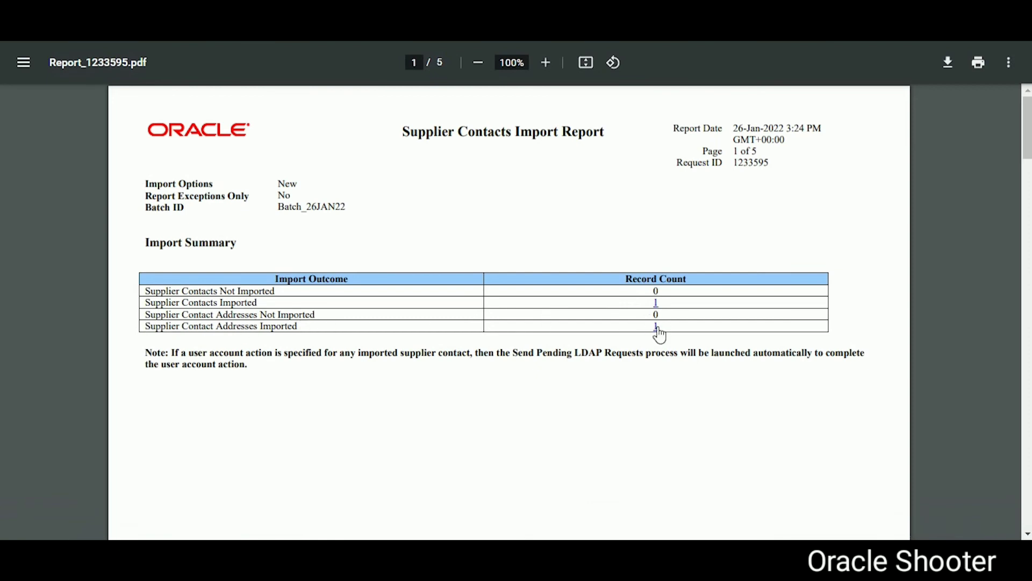
Step: Jump to the imported contact addresses details on page 5 of the report
left_click(657, 330)
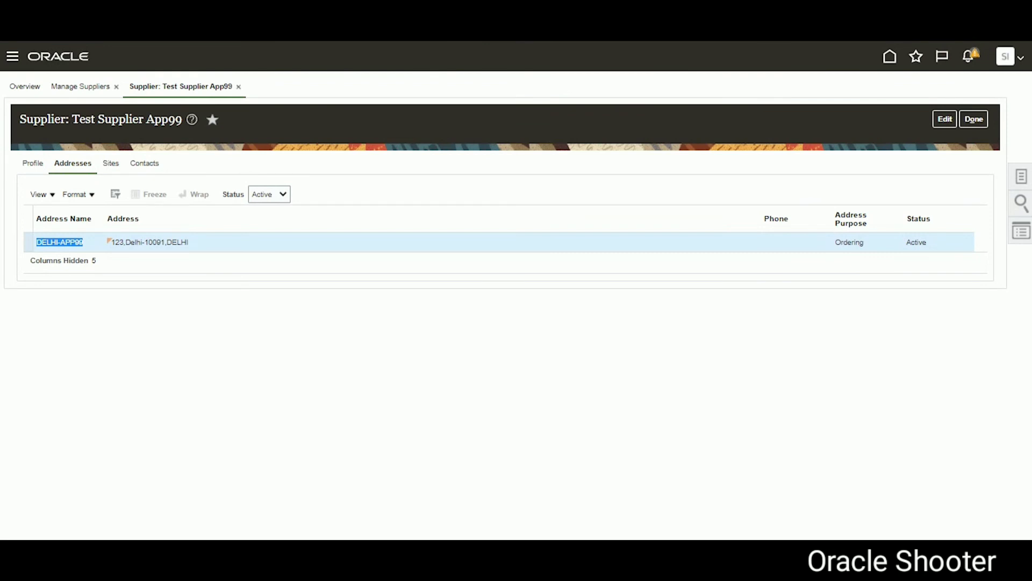
Step: Open the imported contact's details from Test Supplier App99's contacts list
left_click(975, 124)
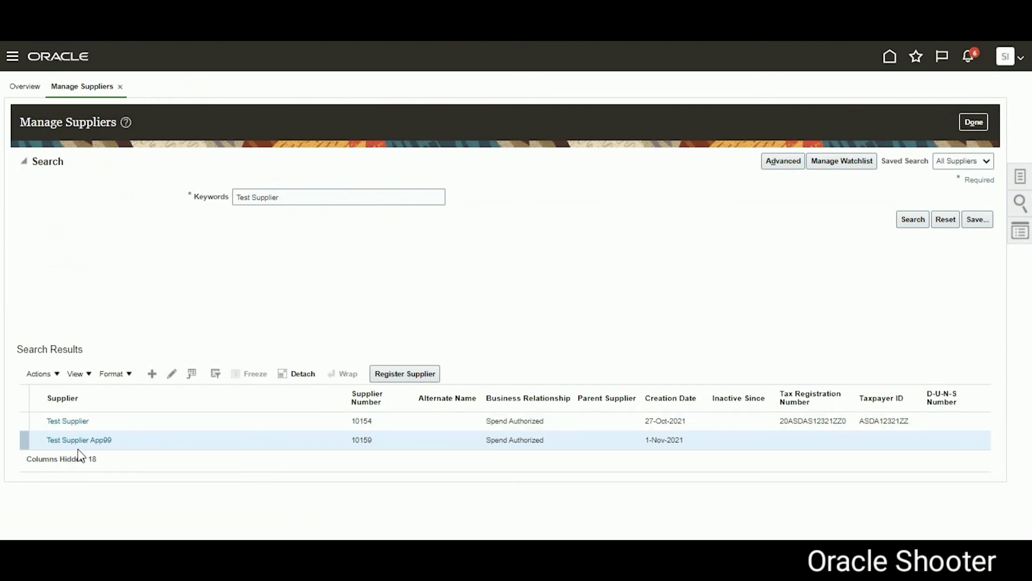
left_click(93, 441)
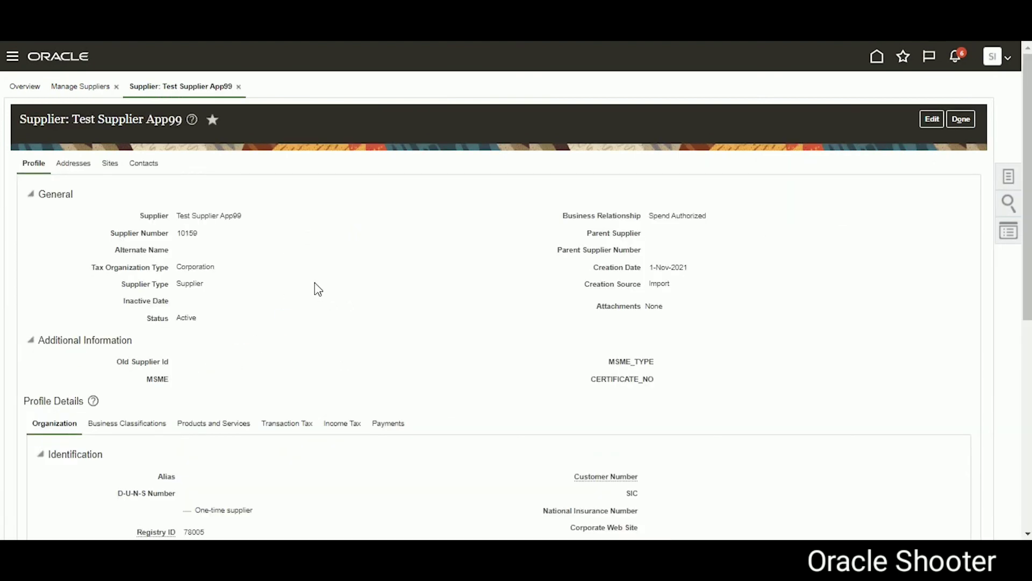
left_click(147, 166)
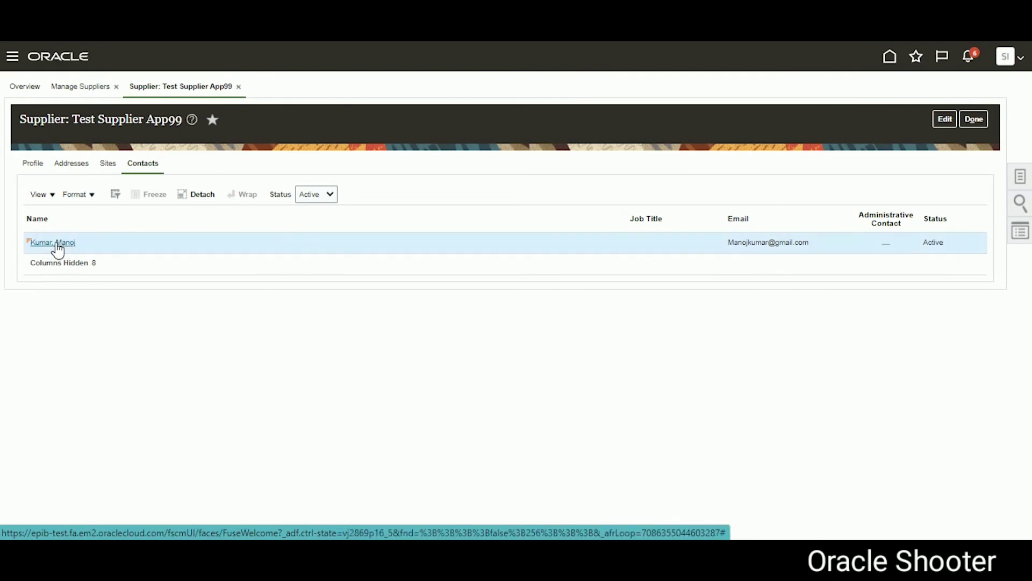
left_click(56, 243)
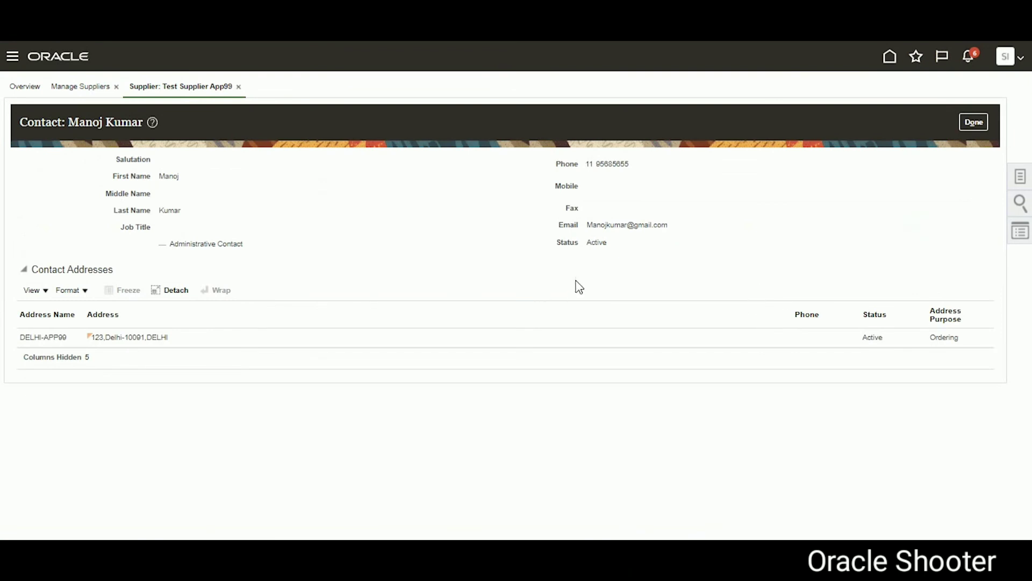
Step: Highlight the contact's phone number and DELHI-APP99 address row to confirm the link
left_click_drag(586, 164, 604, 164)
left_click_drag(21, 337, 182, 347)
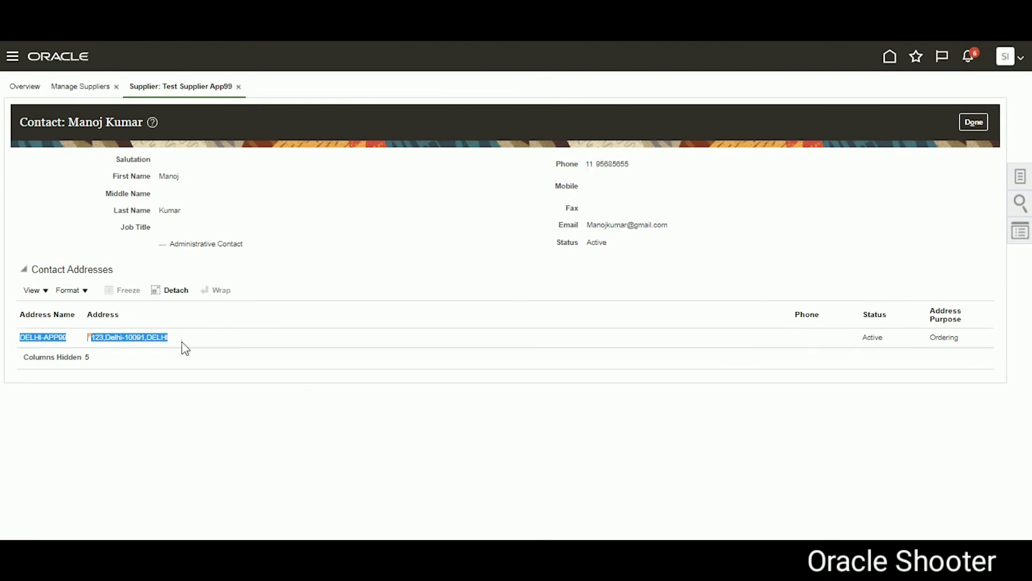
left_click(137, 423)
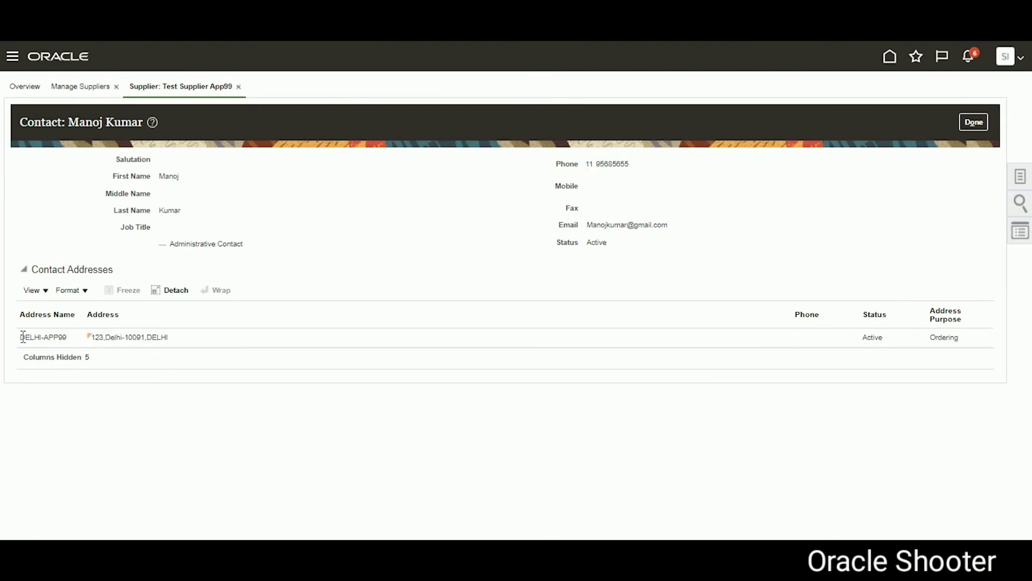
left_click_drag(22, 337, 177, 344)
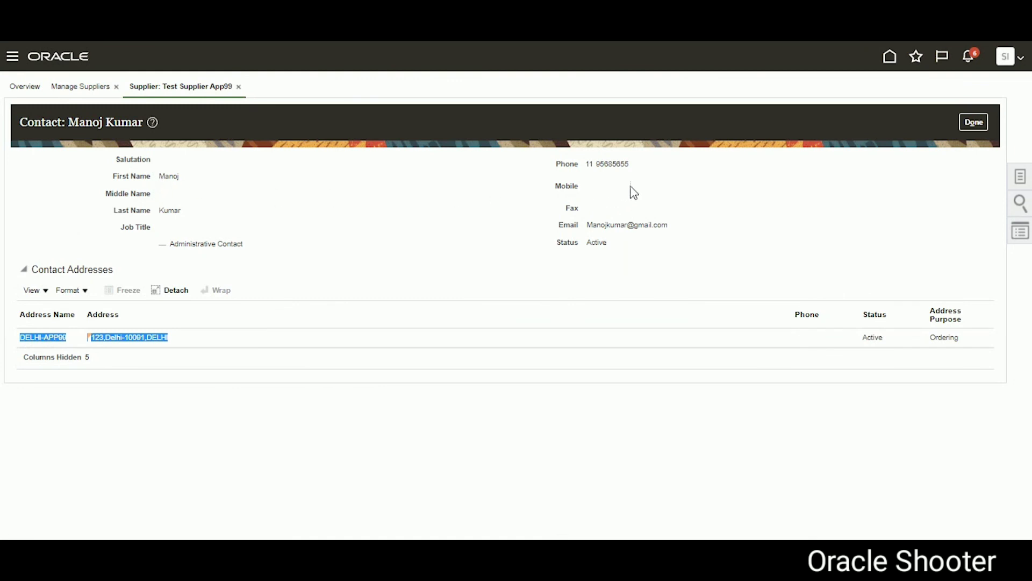
Step: Open the DELHI-APP99 address details from the supplier's addresses
left_click(967, 122)
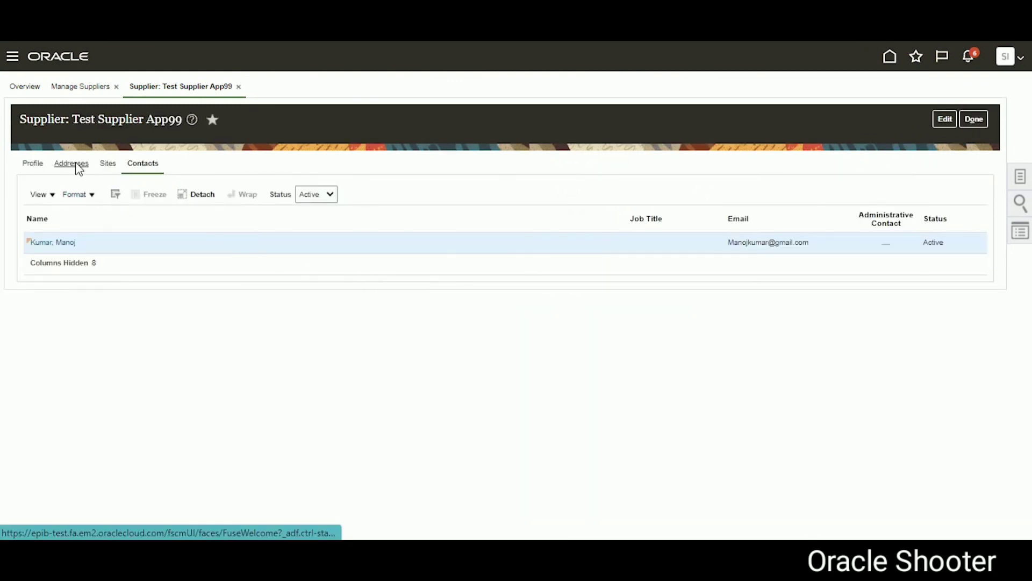
left_click(78, 168)
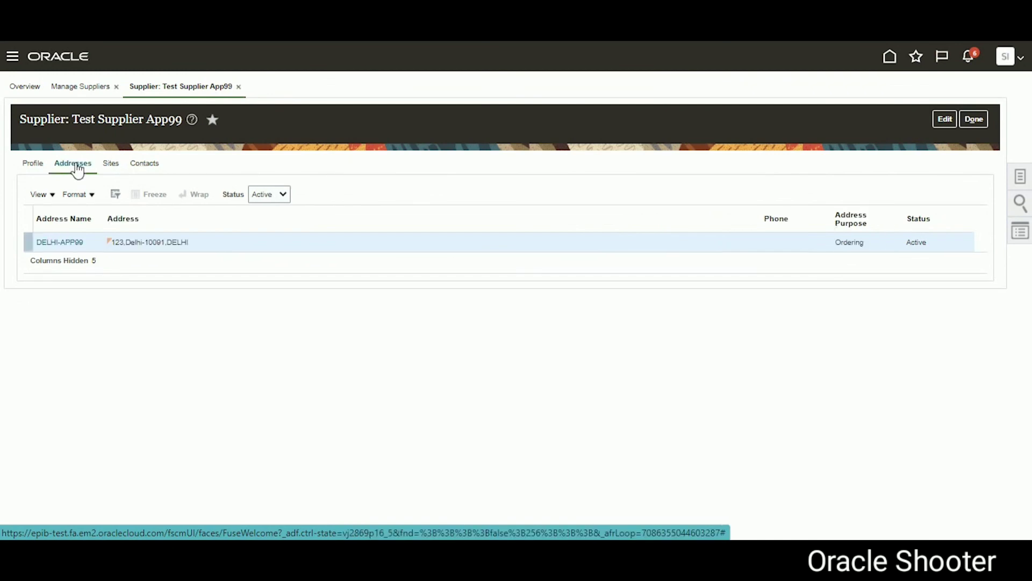
left_click(74, 243)
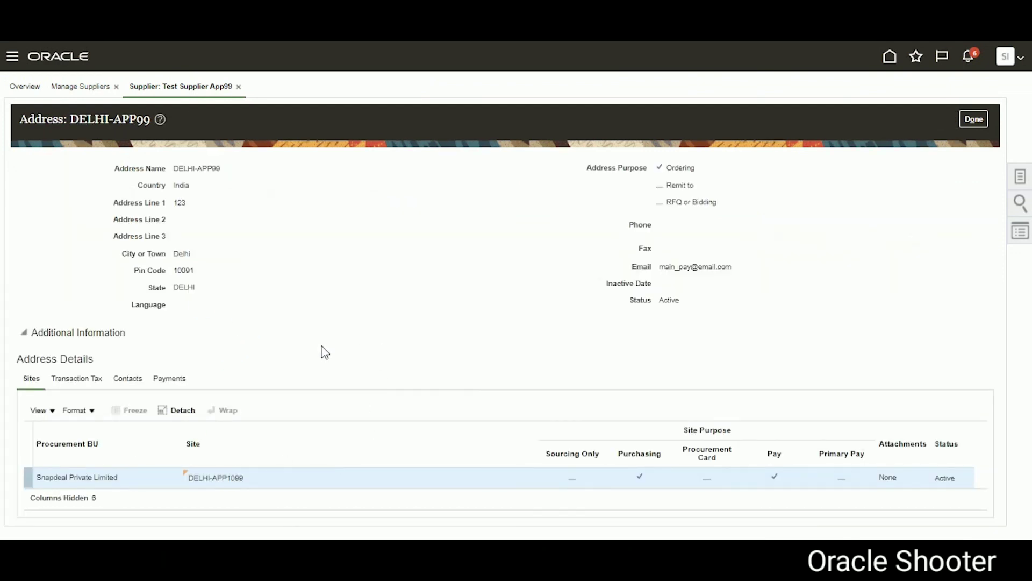
Step: List the imported contact on the DELHI-APP99 address contacts, then close the address details
left_click(131, 383)
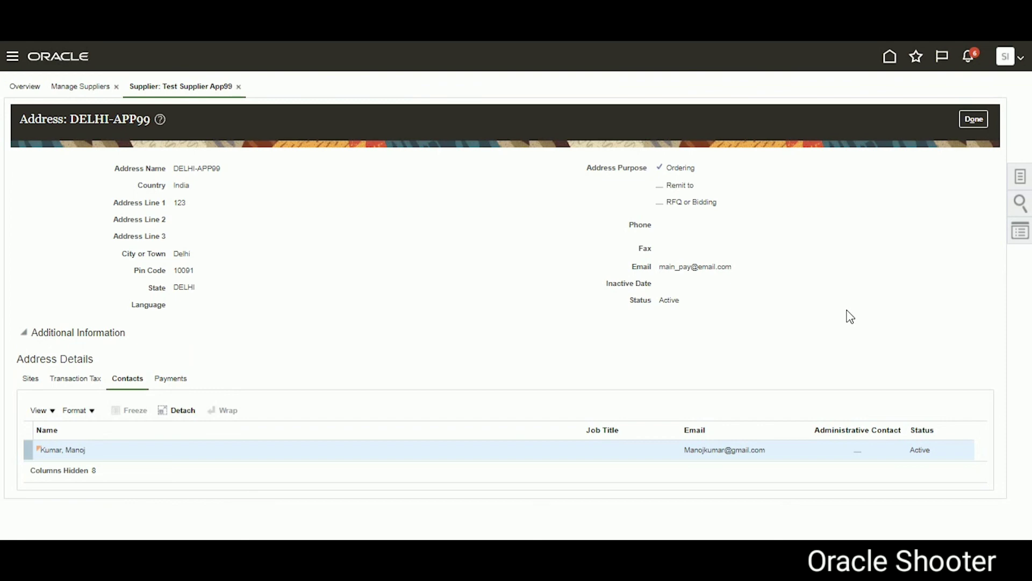
left_click(976, 123)
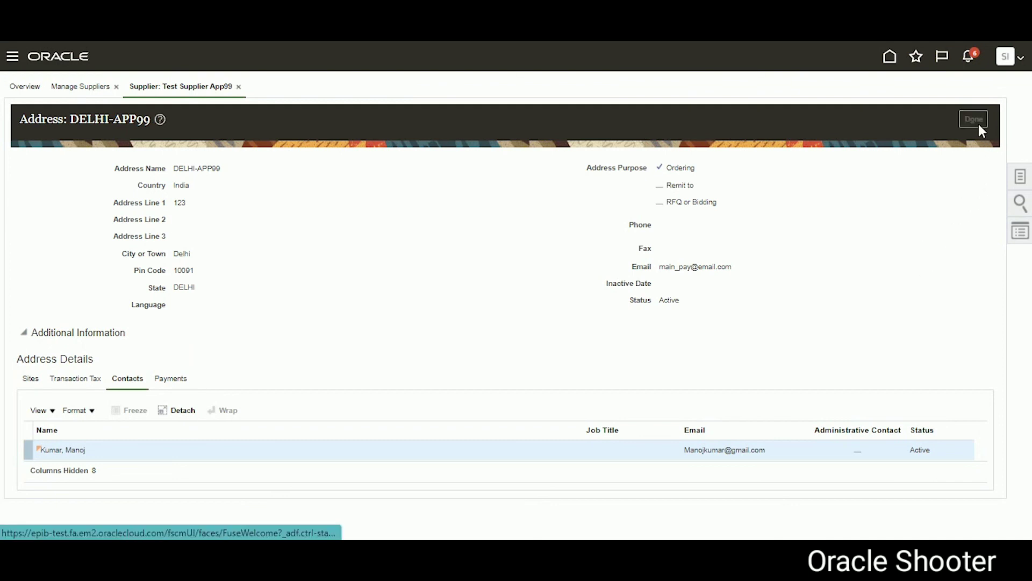